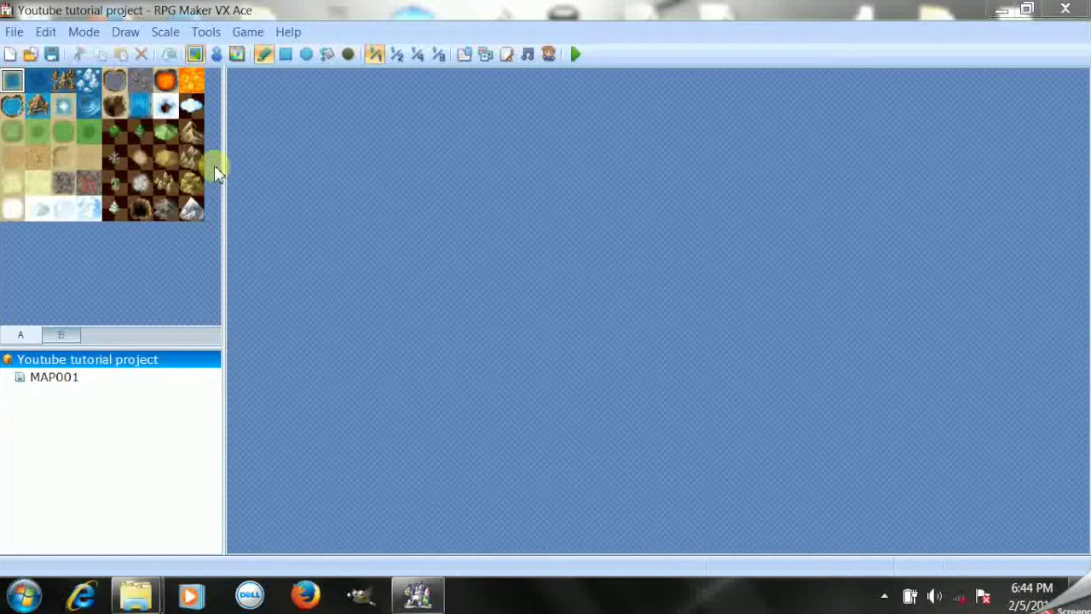
Open the File menu to reveal the New, Open, Close, Save and Exit project commands
left_click(15, 33)
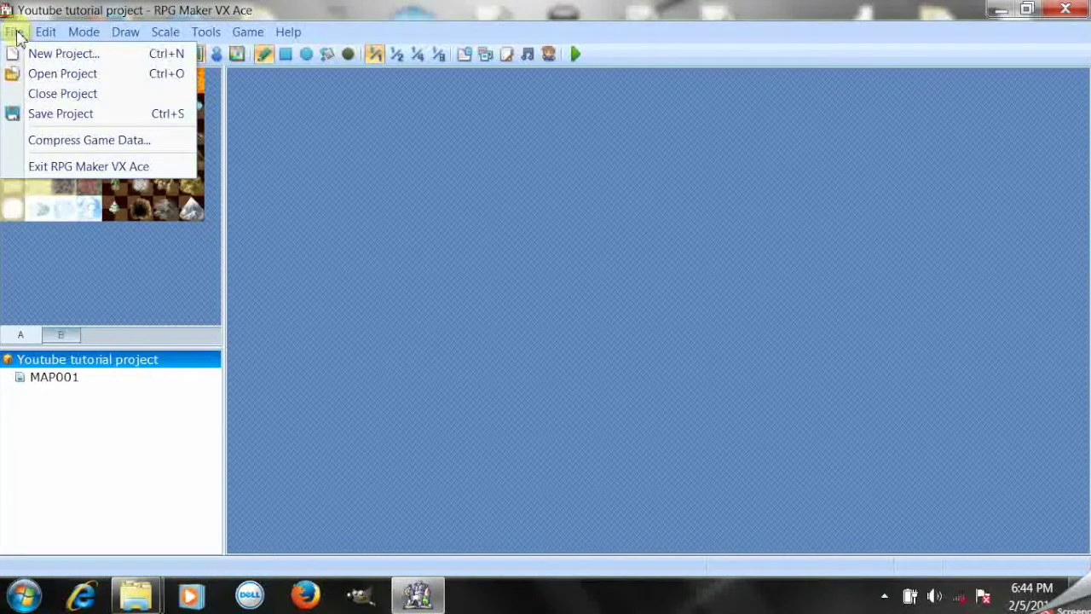
left_click(414, 30)
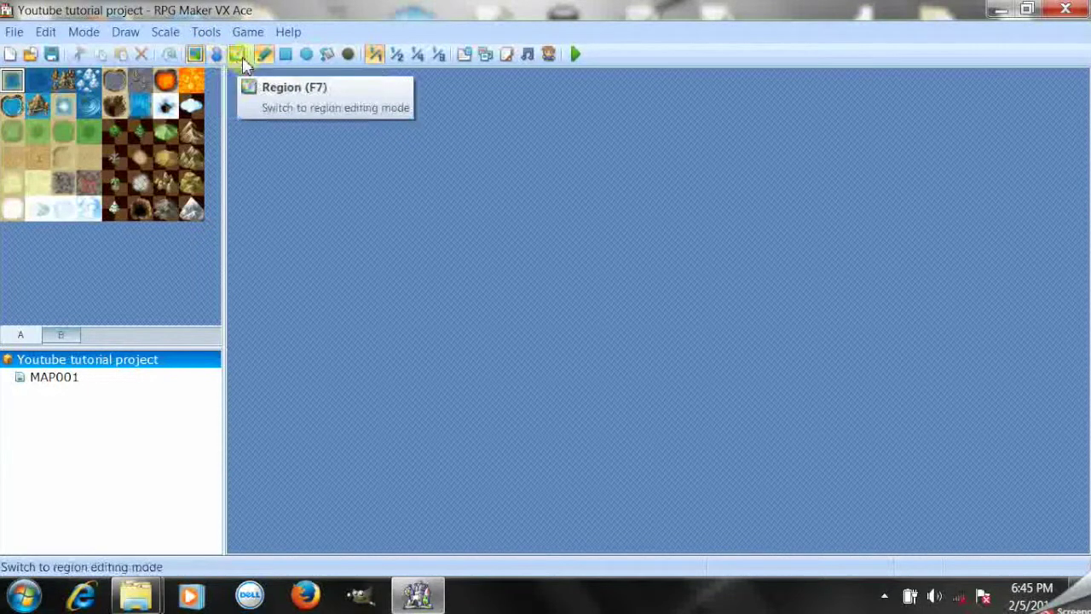
left_click(239, 59)
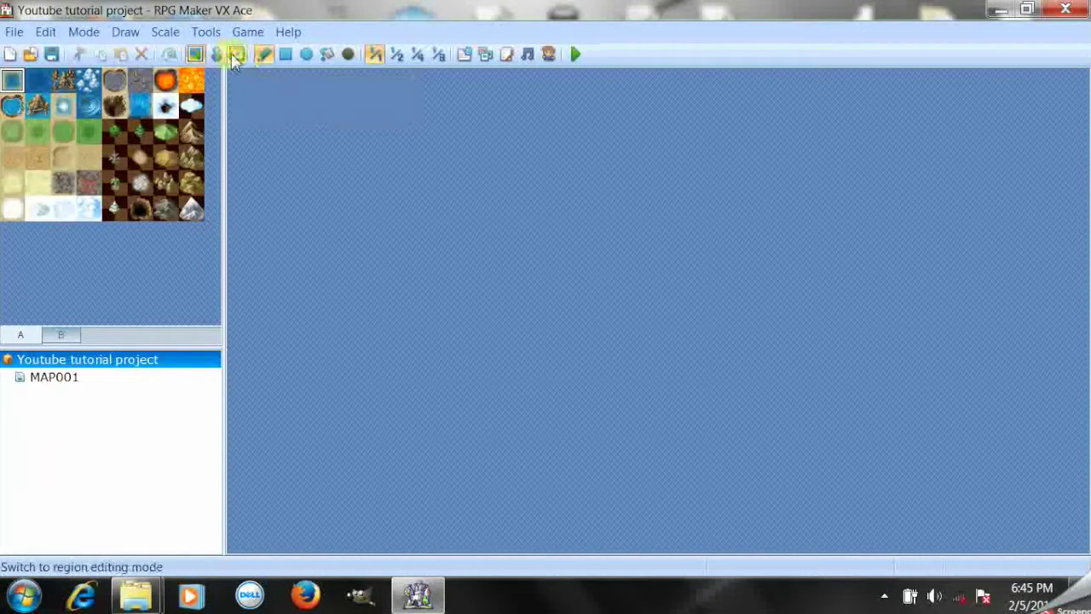
left_click(485, 55)
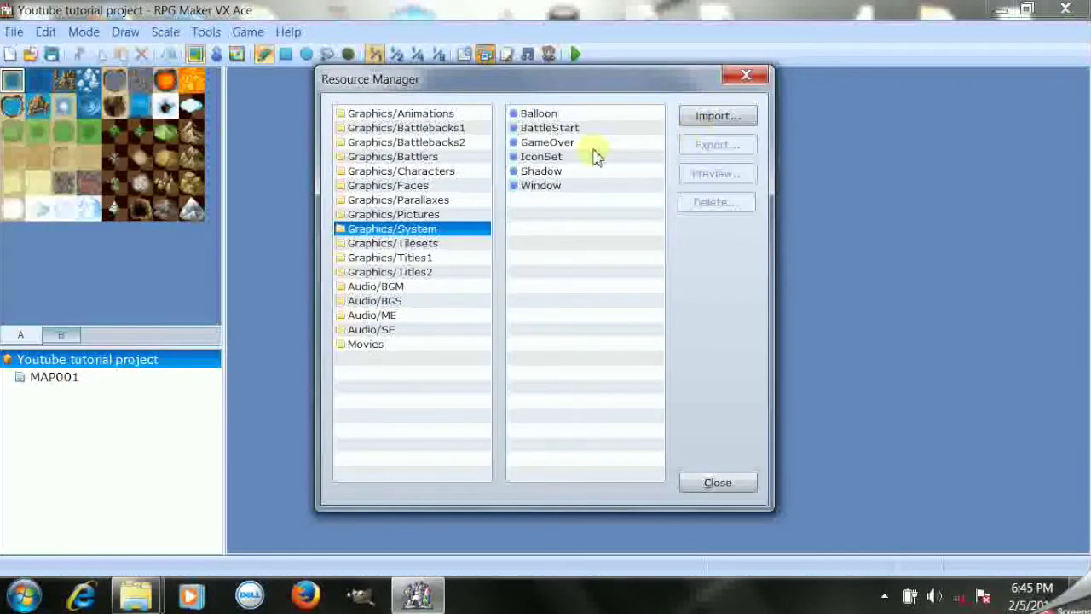
left_click(746, 79)
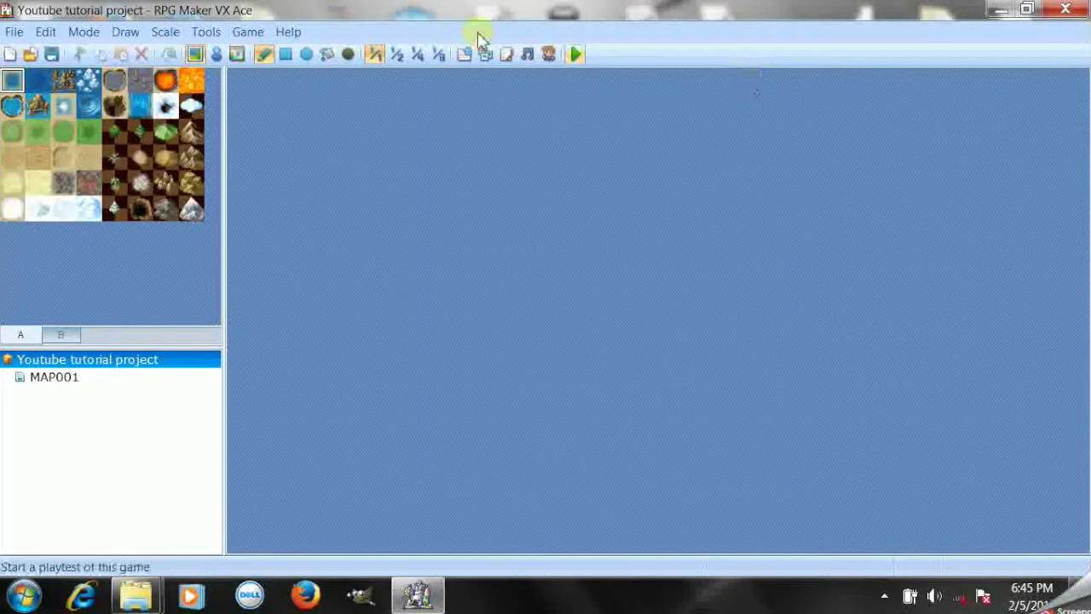
left_click(507, 56)
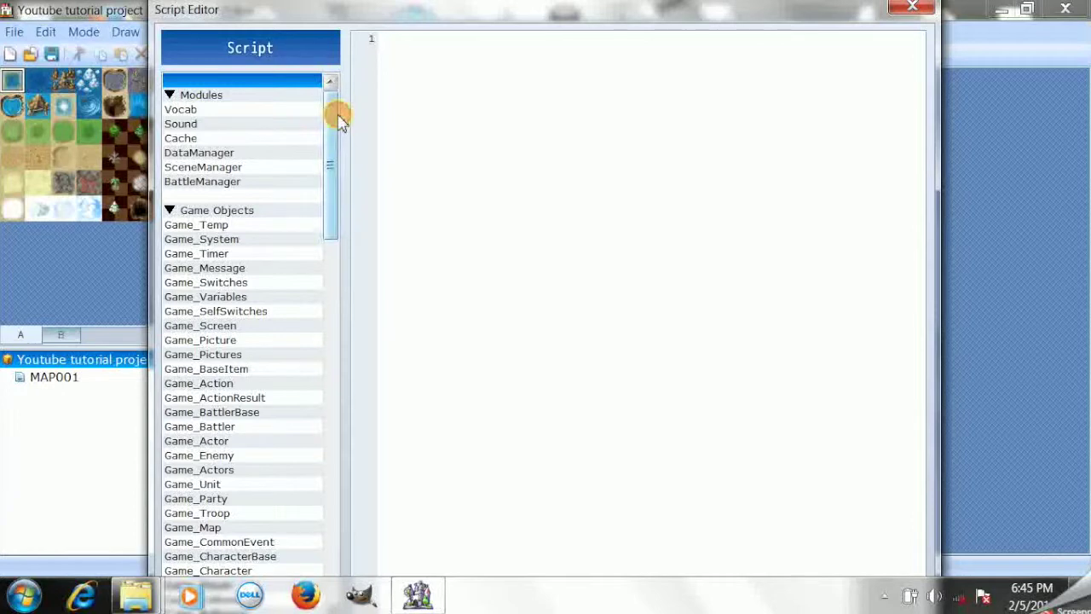
left_click_drag(336, 114, 332, 349)
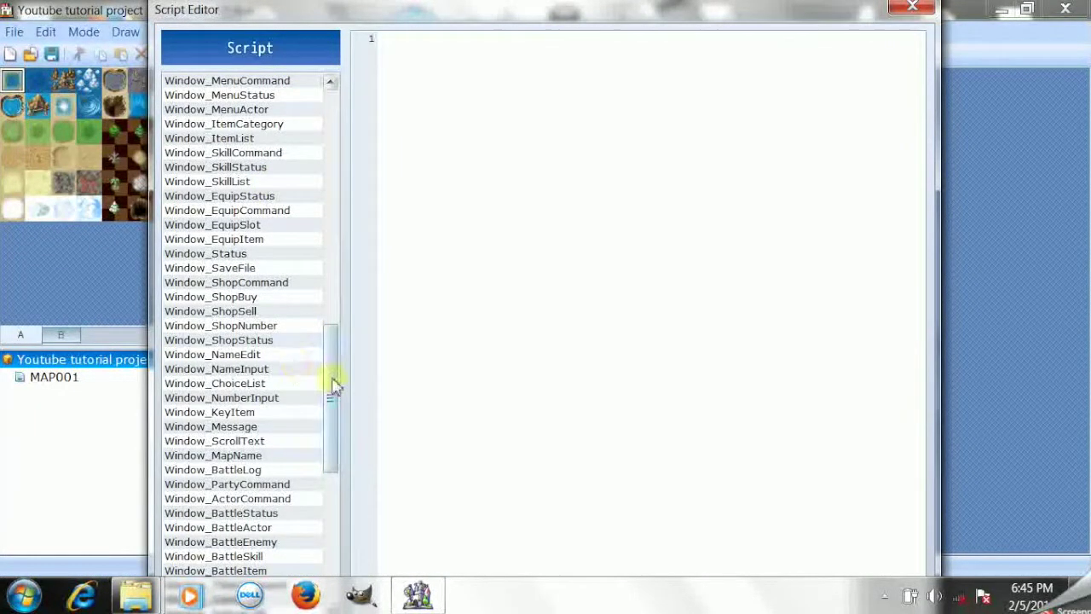
left_click_drag(333, 385, 333, 467)
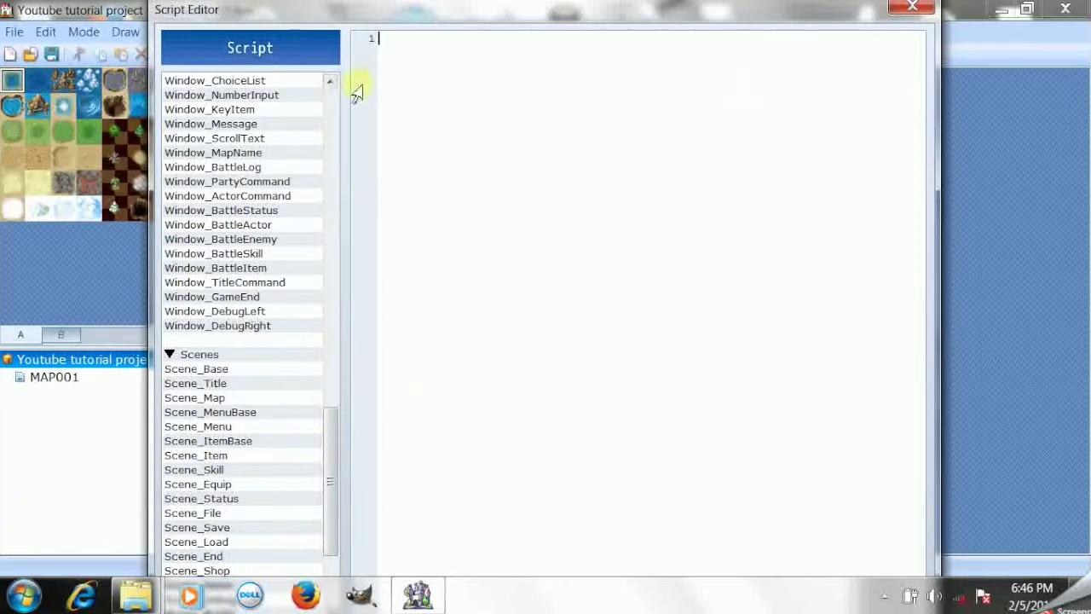
left_click(911, 9)
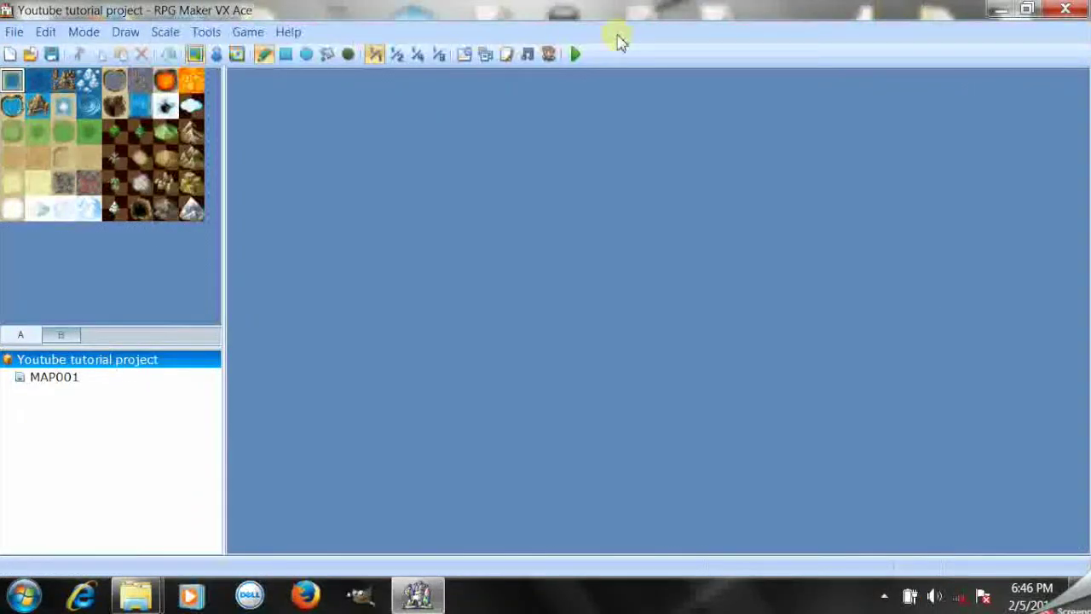
left_click(522, 58)
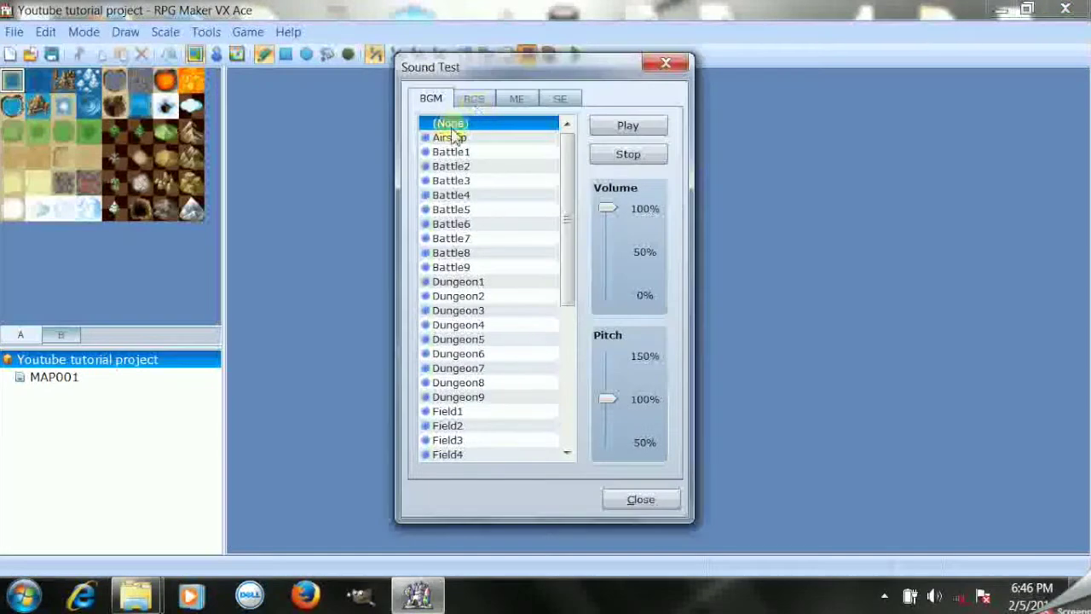
left_click(665, 65)
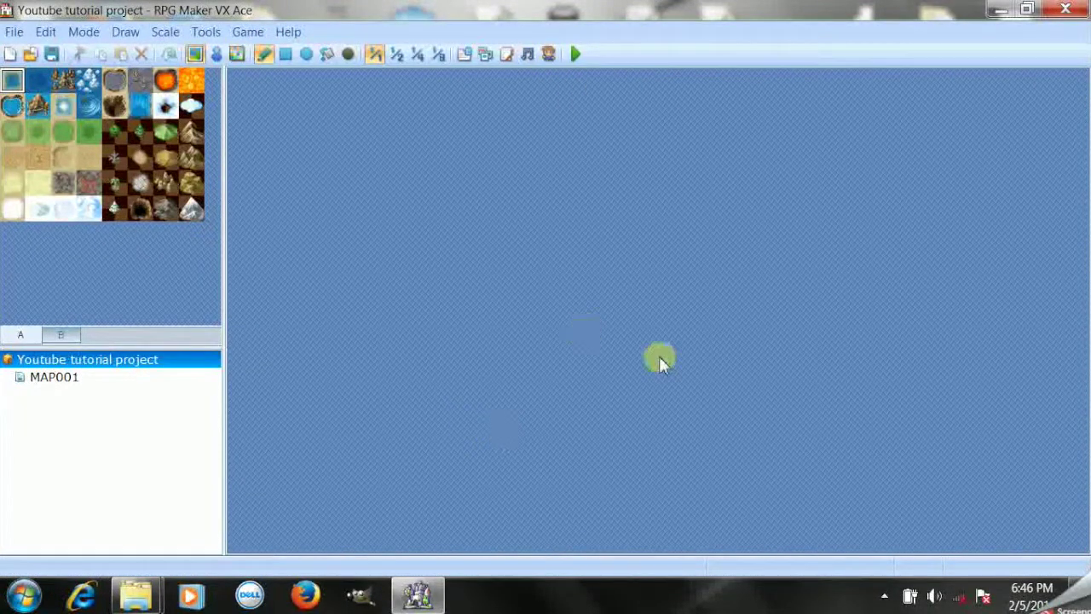
Start a new map named 'forest' with the display name 'forest'
right_click(60, 364)
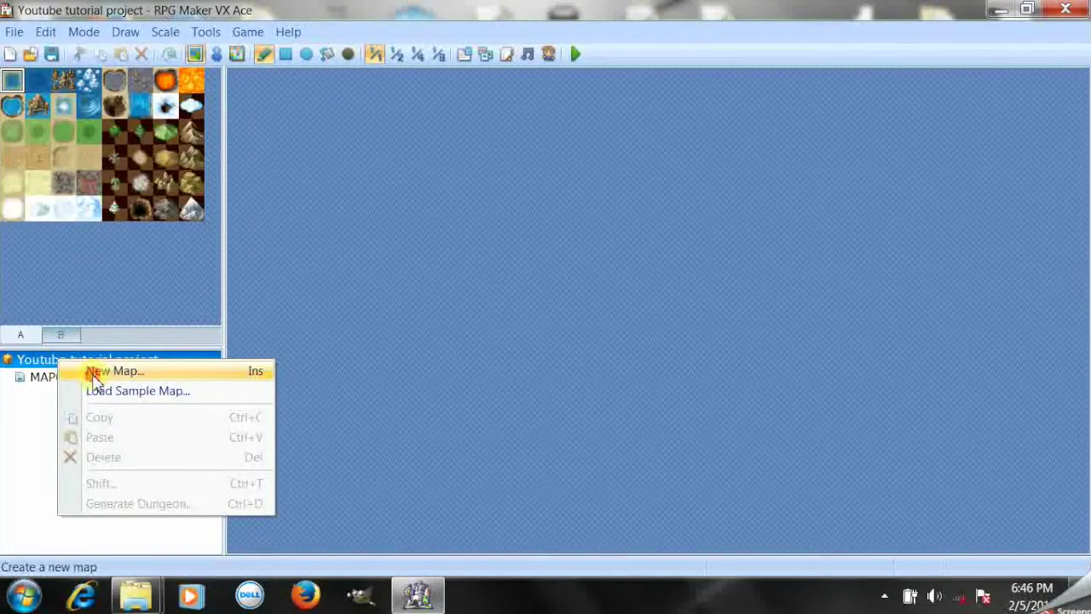
left_click(96, 373)
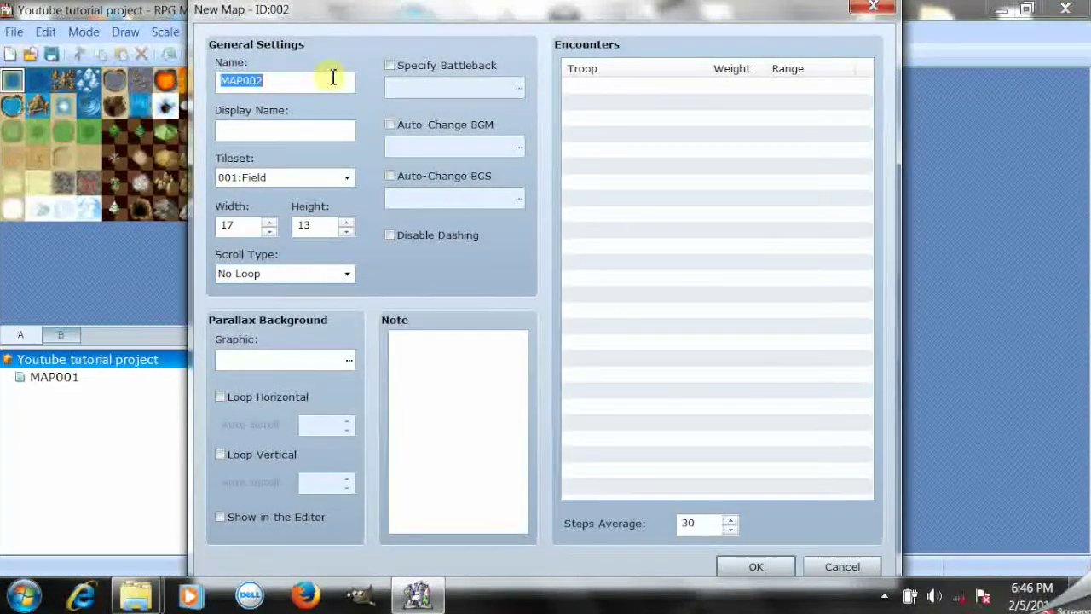
key("BackSpace")
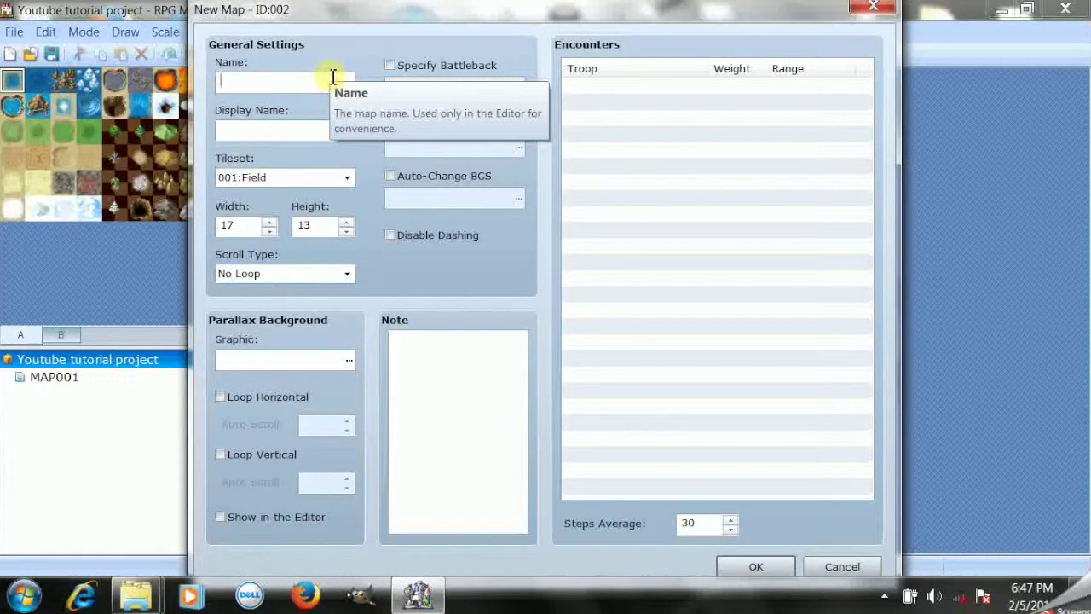
type("forest")
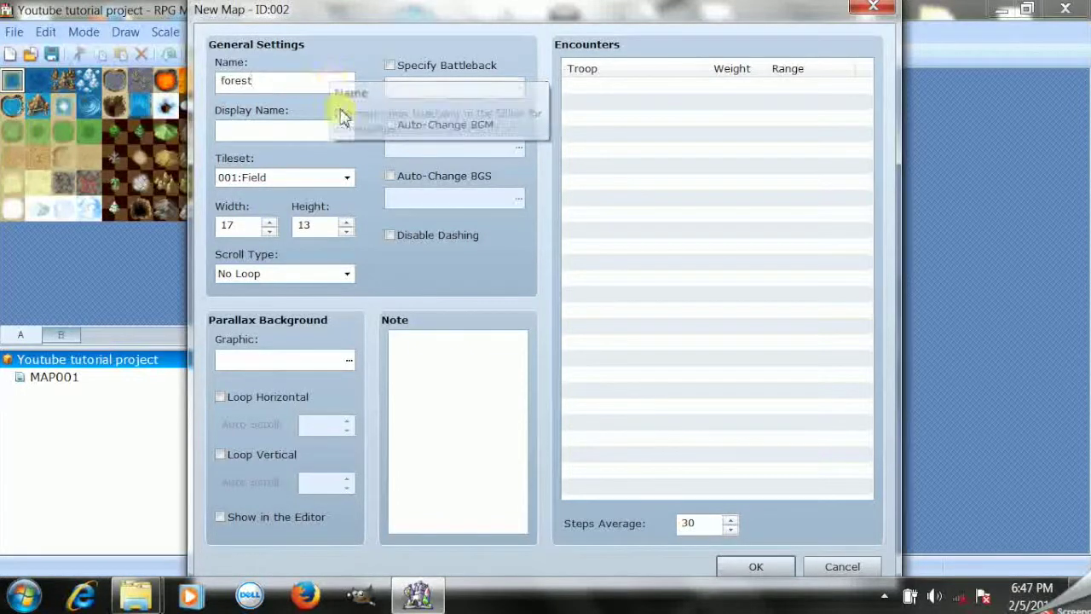
left_click(344, 132)
type("forest")
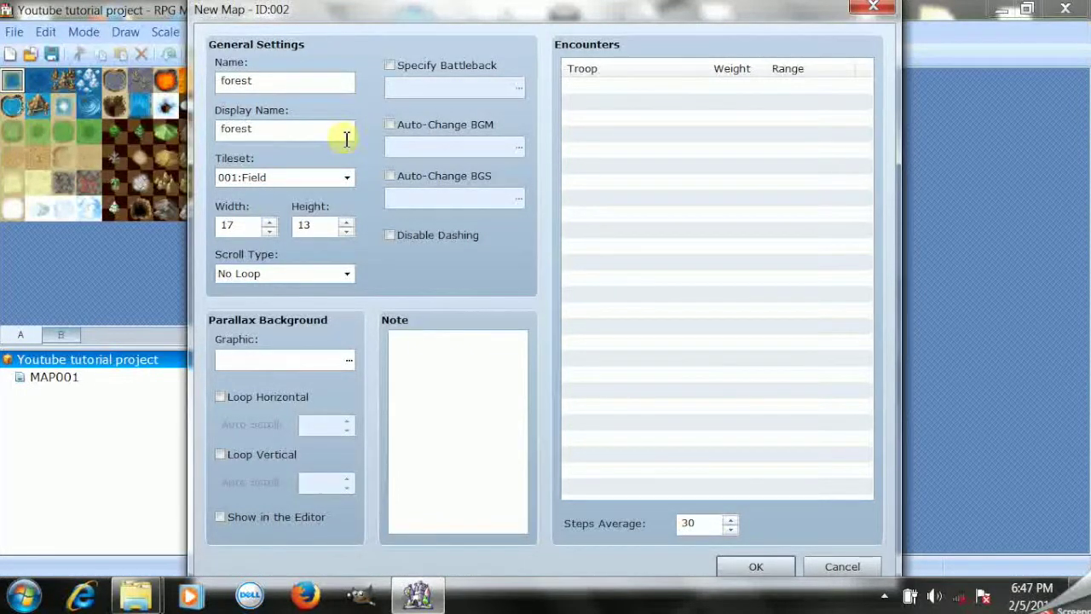
Set the forest map's size to 32 x 26 tiles and create it
left_click(269, 223)
left_click(269, 224)
left_click(269, 223)
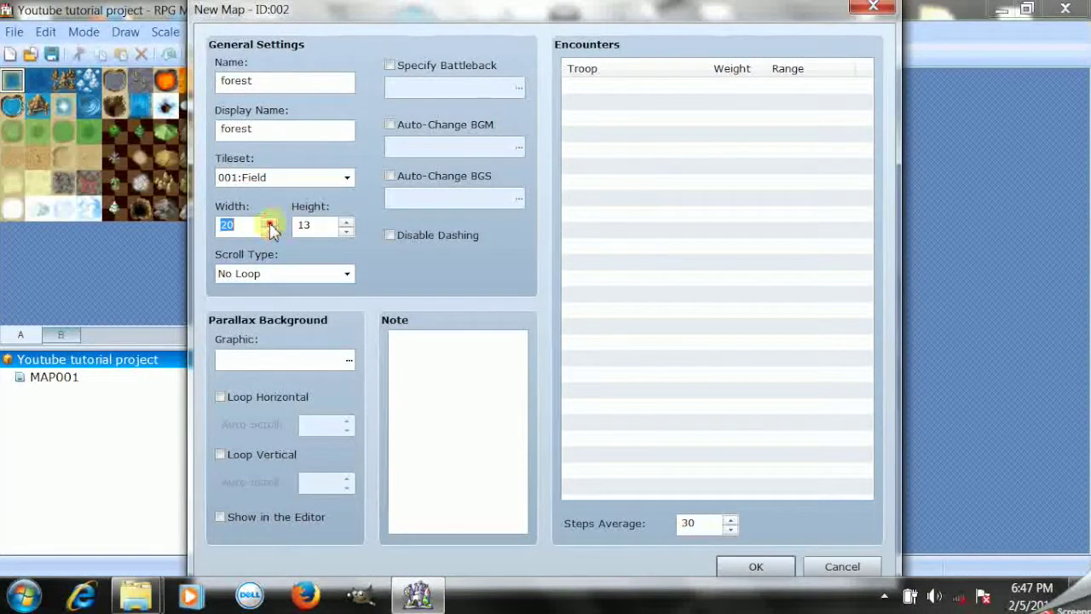
left_click(270, 223)
left_click(269, 224)
left_click(270, 223)
left_click(270, 223)
left_click(269, 223)
left_click(269, 223)
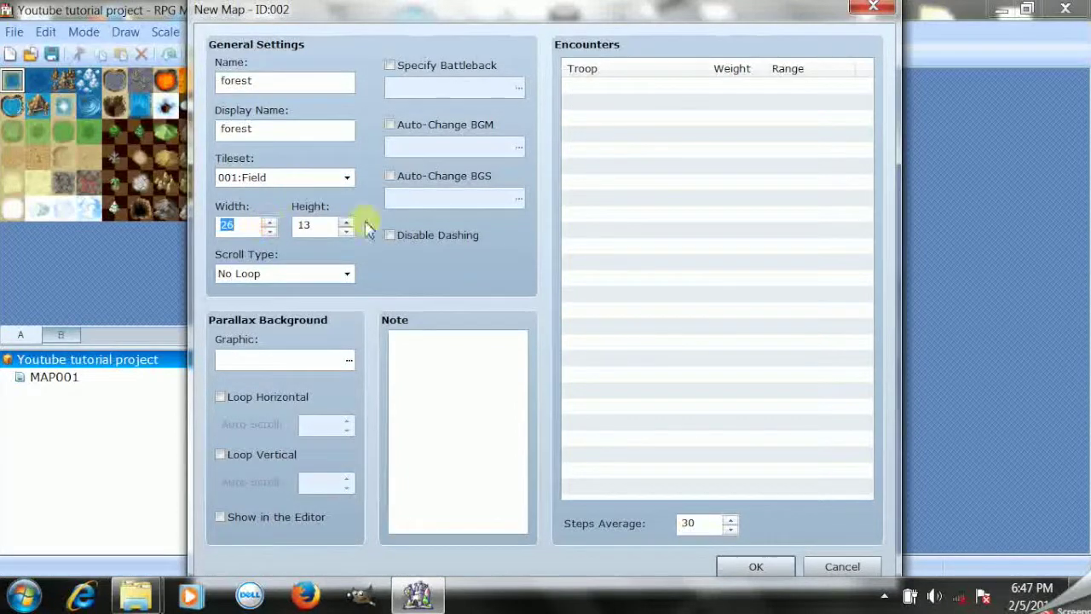
left_click(347, 223)
left_click(348, 225)
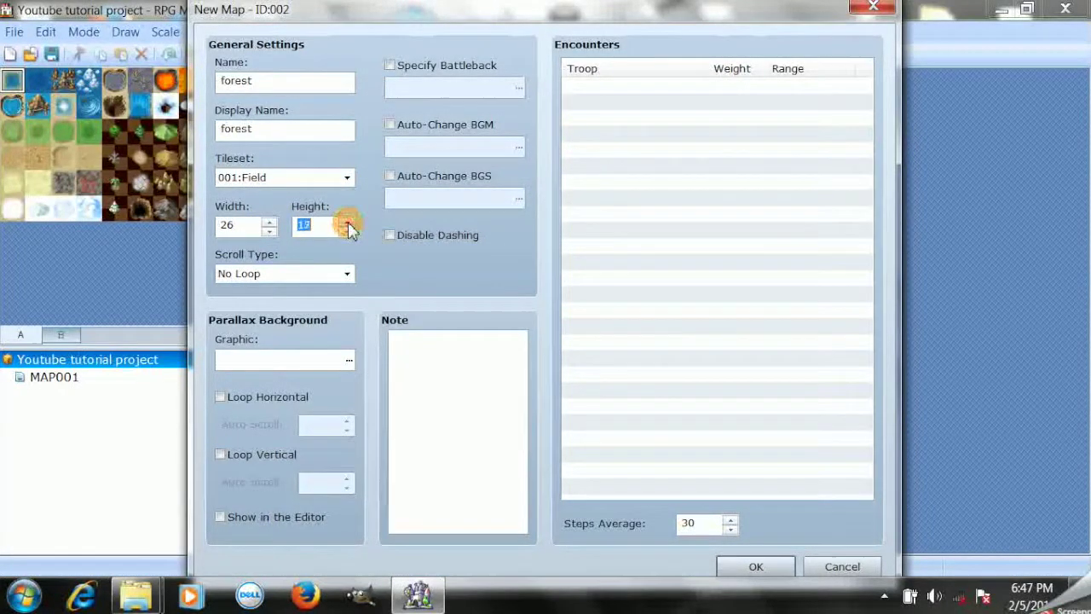
left_click(347, 221)
left_click(347, 221)
left_click(347, 222)
left_click(346, 222)
left_click(346, 221)
left_click(346, 221)
left_click(347, 221)
left_click(347, 221)
left_click(347, 222)
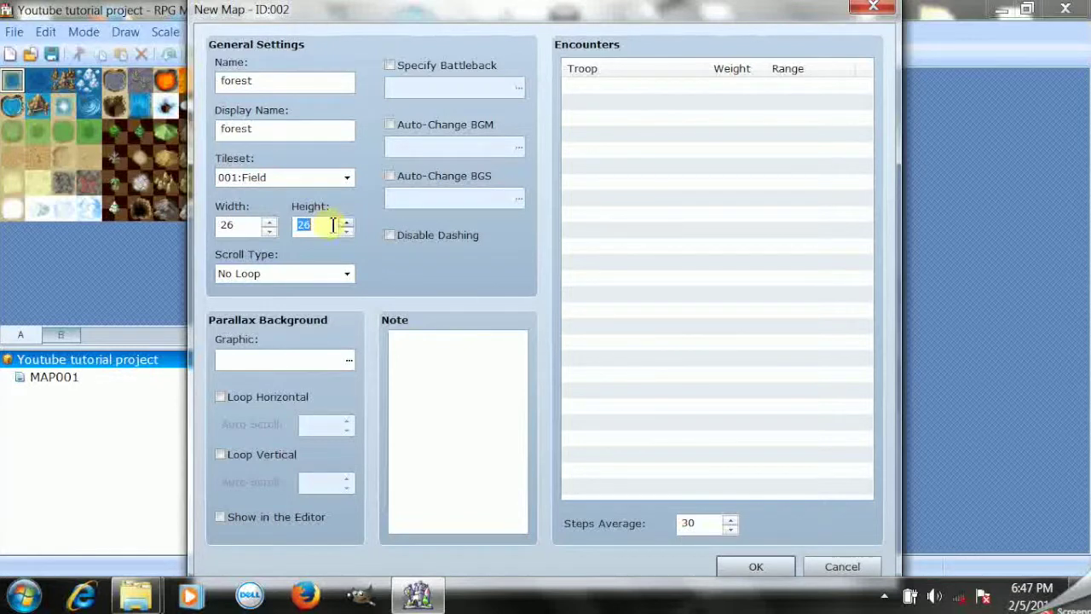
left_click(268, 223)
left_click(269, 223)
left_click(268, 223)
left_click(268, 223)
left_click(269, 223)
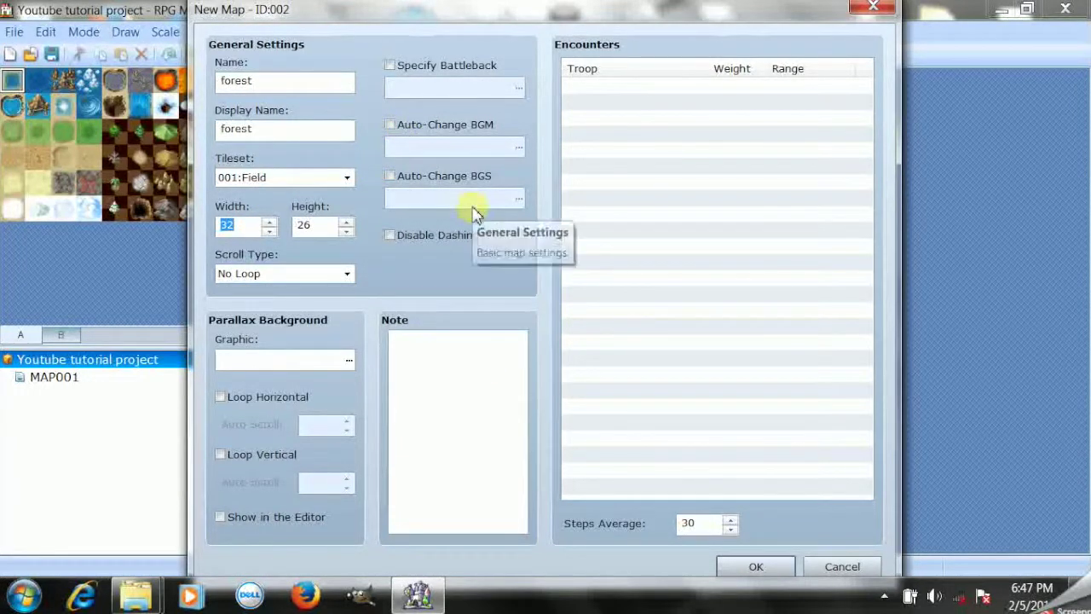
left_click(735, 572)
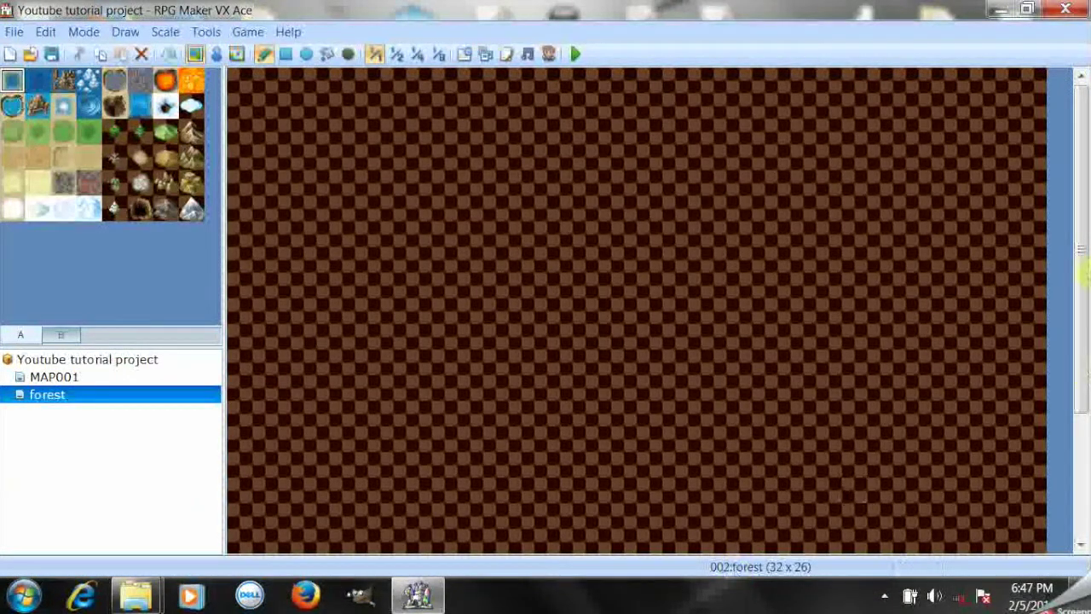
Change the forest map's properties to width 40 and height 22
mouse_move(1082, 273)
left_mouse_down()
mouse_move(1083, 480)
mouse_move(1082, 294)
left_mouse_up()
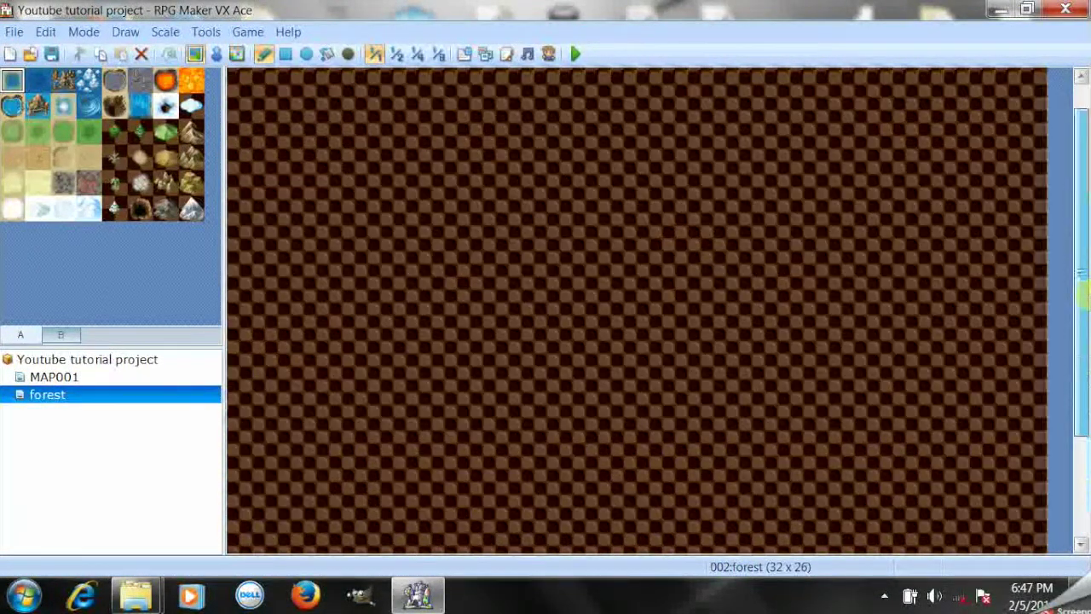
right_click(199, 400)
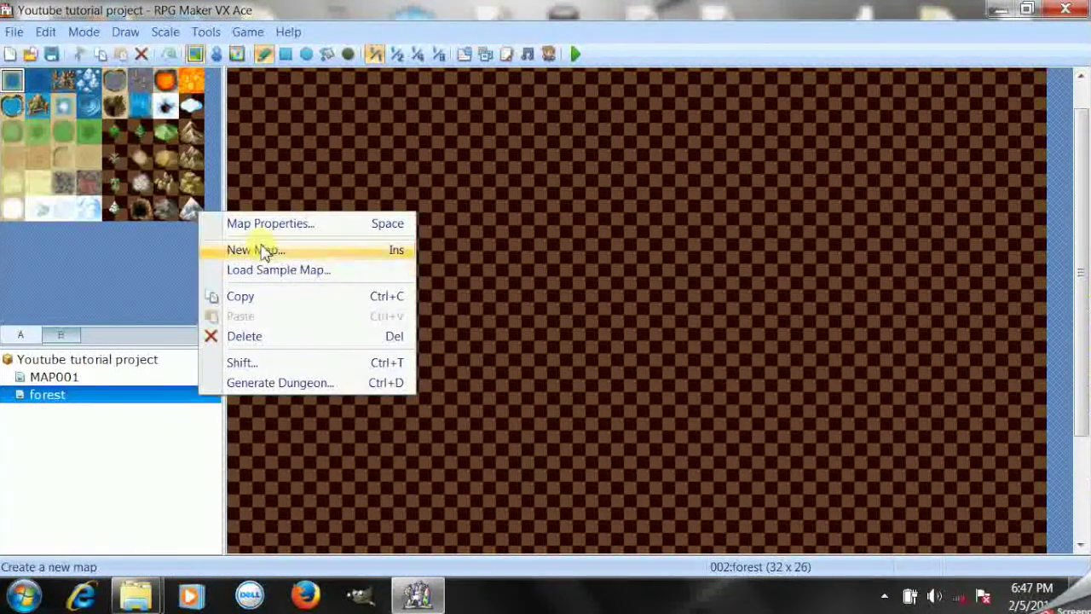
left_click(266, 225)
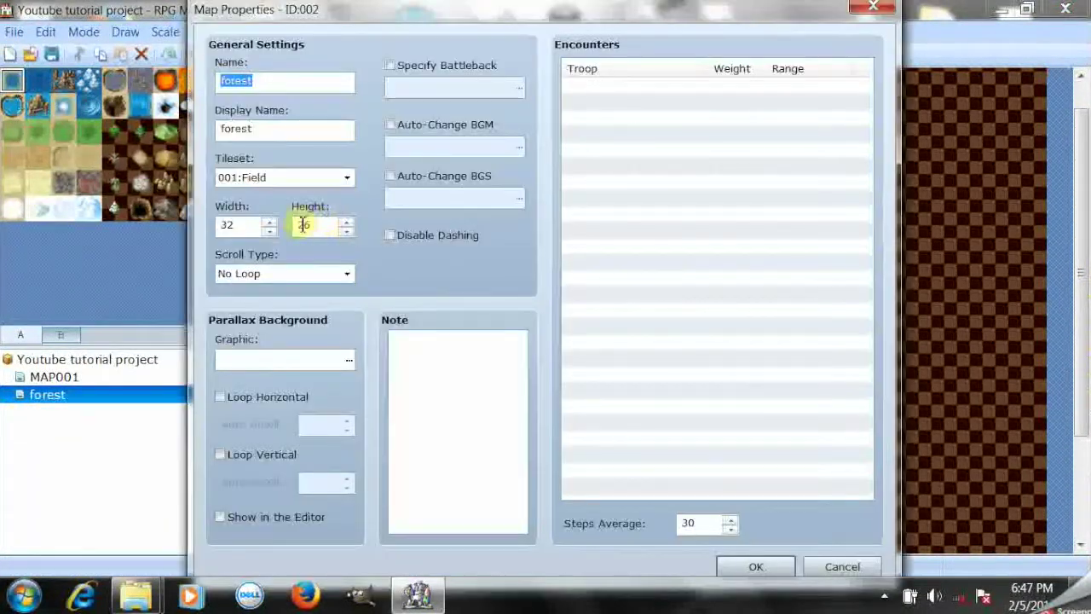
left_click(273, 223)
left_click(273, 224)
left_click(273, 223)
left_click(274, 223)
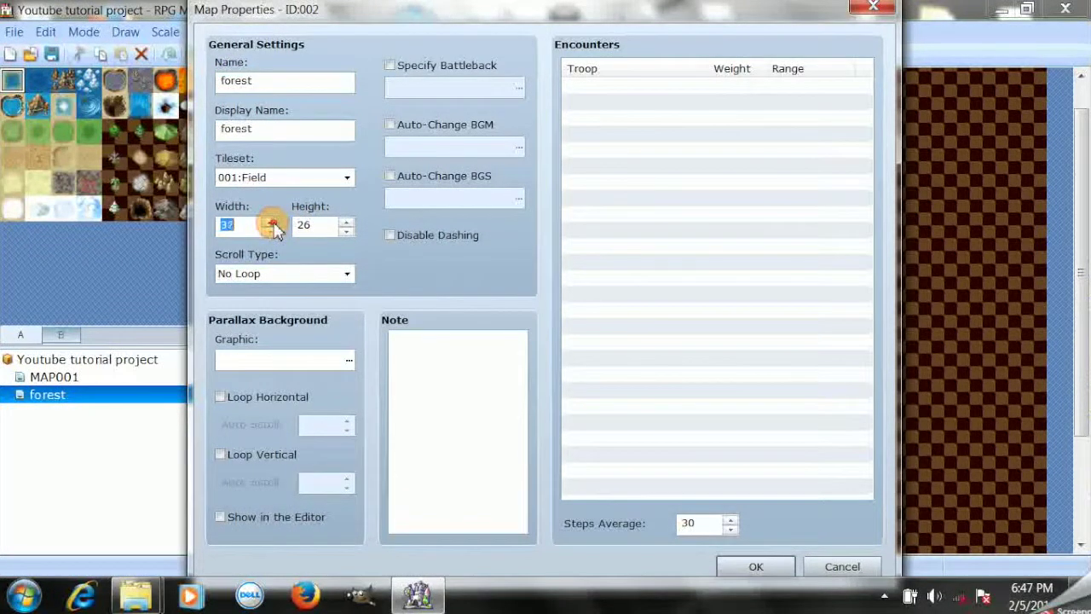
left_click(273, 223)
left_click(273, 223)
left_click(273, 223)
left_click(274, 224)
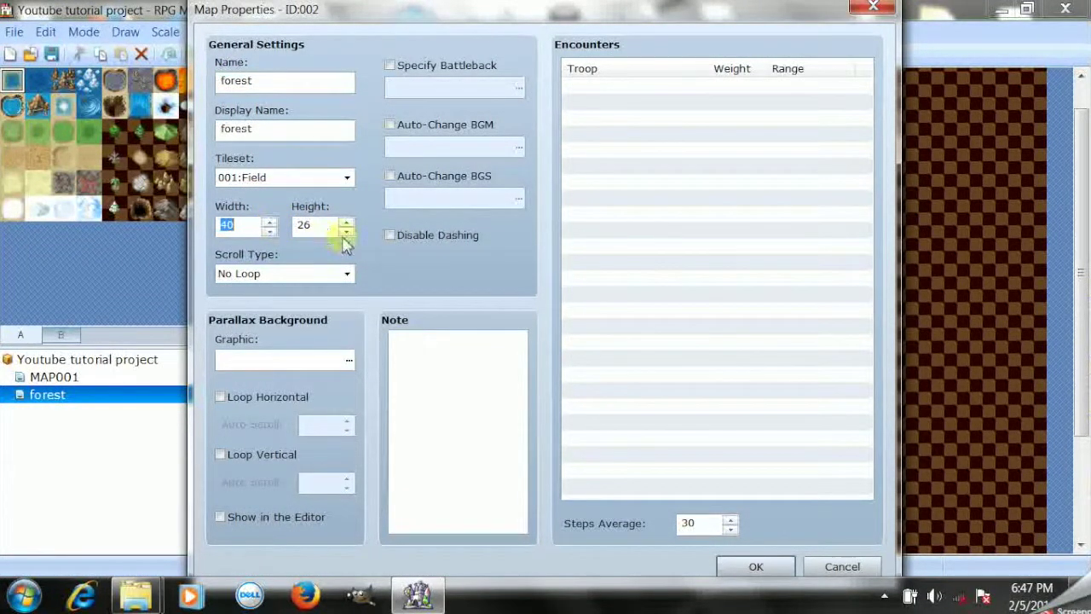
left_click(346, 231)
left_click(346, 231)
left_click(346, 231)
left_click(346, 231)
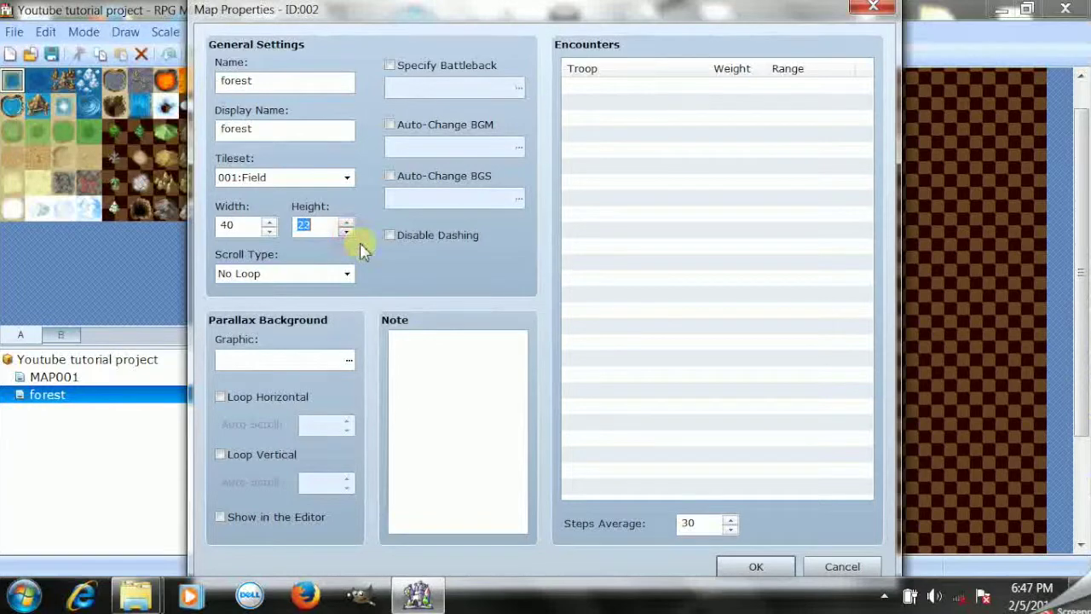
left_click(755, 567)
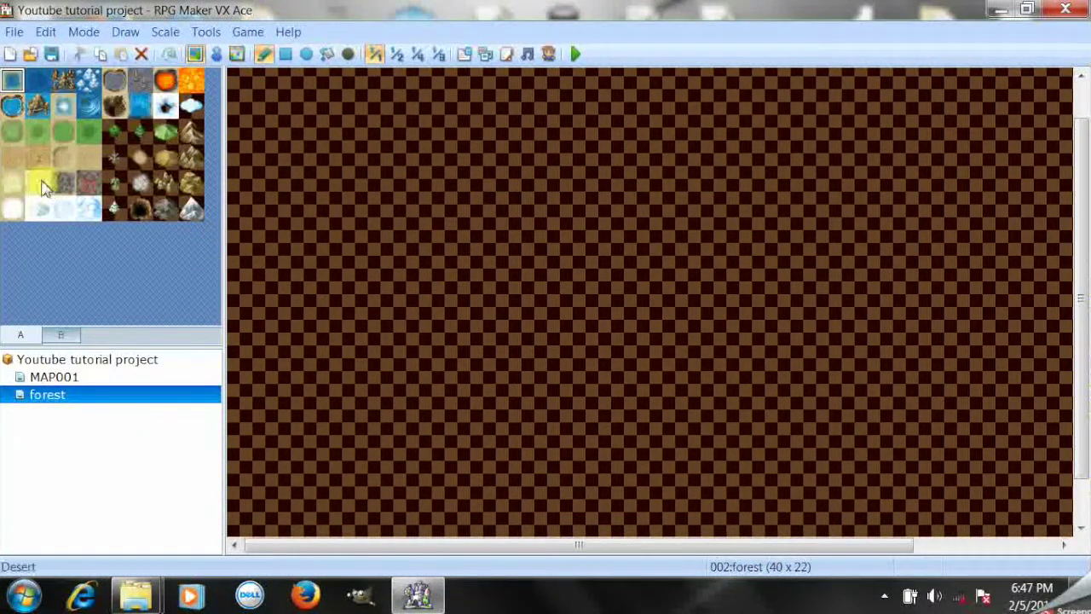
right_click(66, 404)
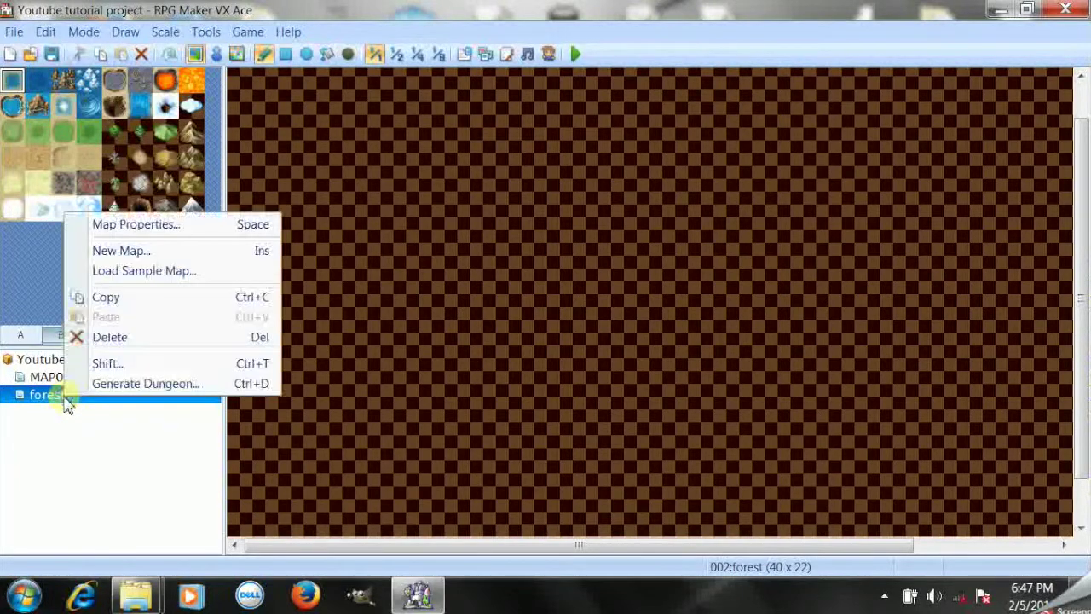
Change the forest map's tileset to 002:Exterior in Map Properties
left_click(178, 227)
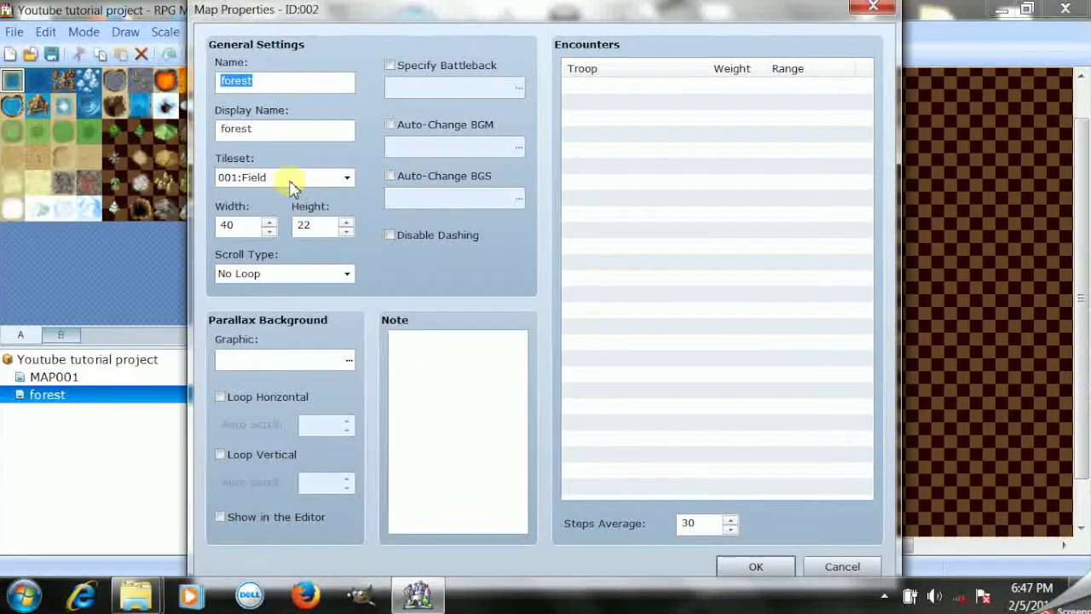
left_click(287, 177)
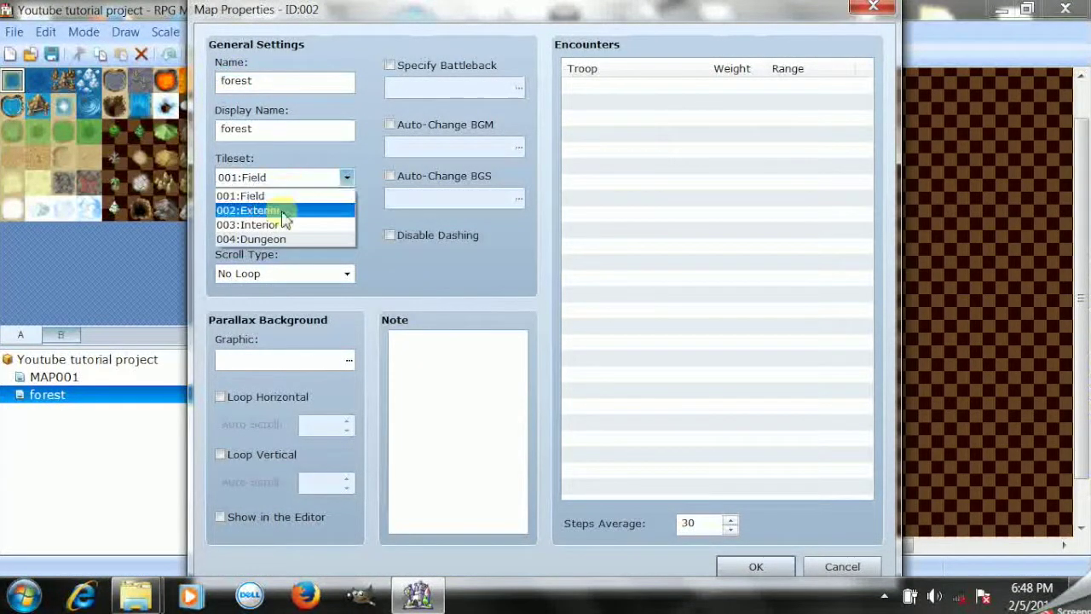
left_click(283, 213)
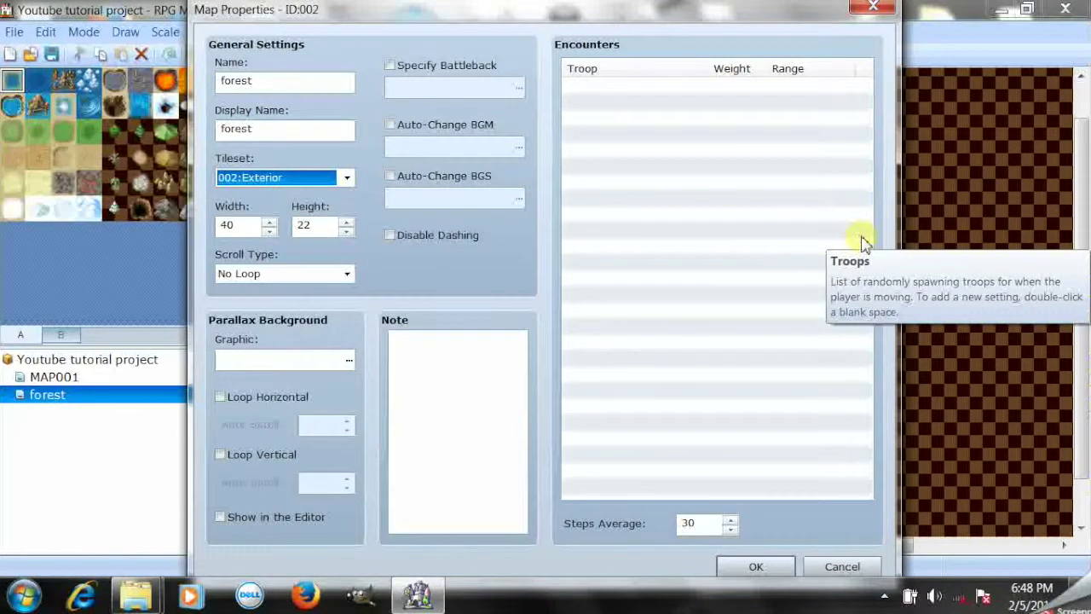
left_click(753, 566)
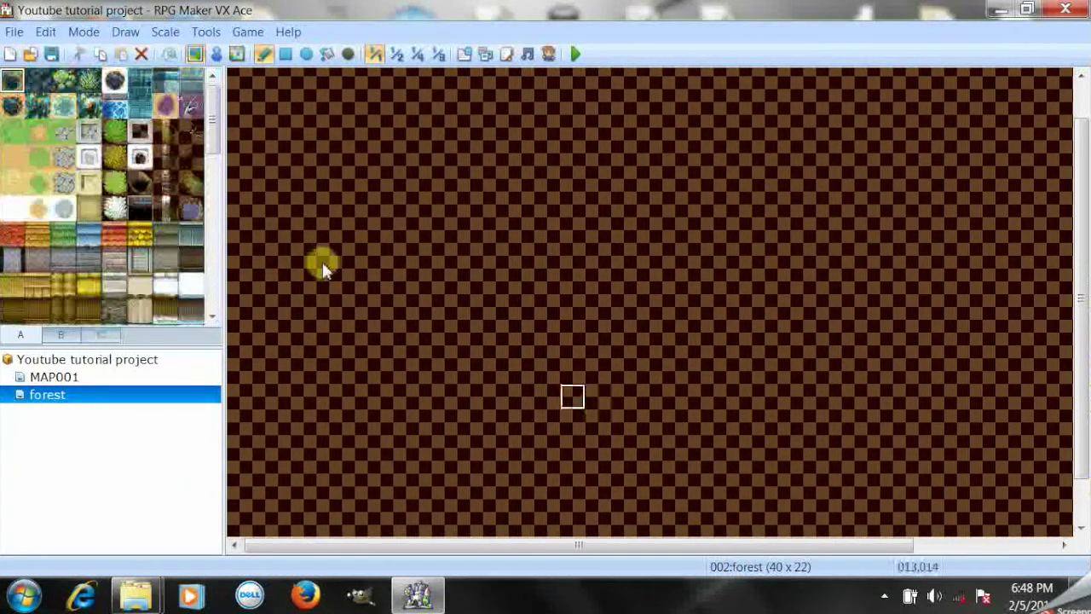
Fill the entire forest map with Meadow grass
left_click(11, 132)
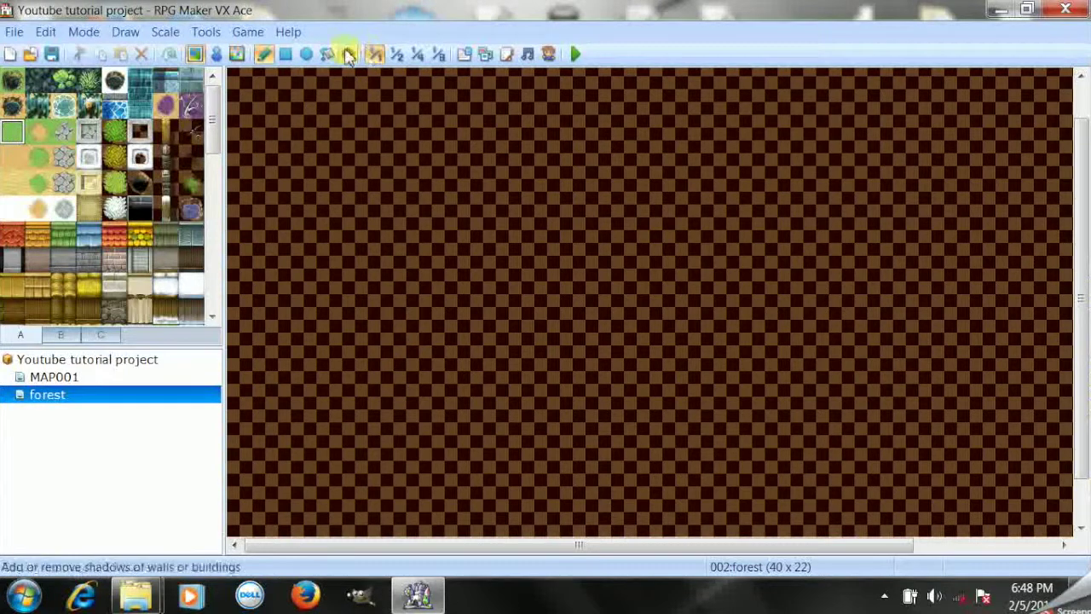
left_click(327, 54)
left_click(360, 176)
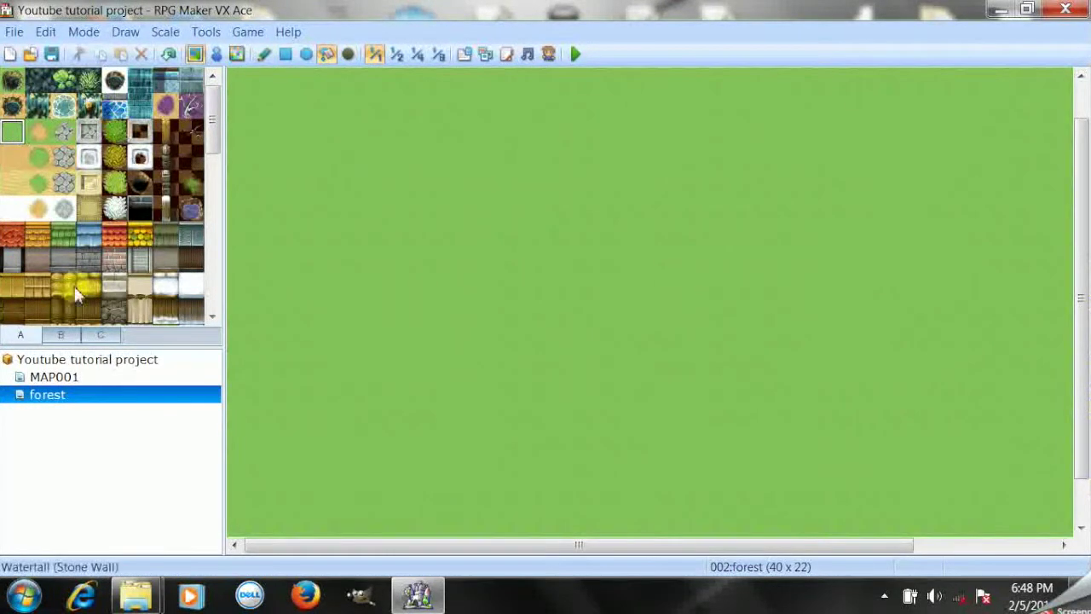
Paint thick rows of large round trees across the top of the map
left_click(66, 334)
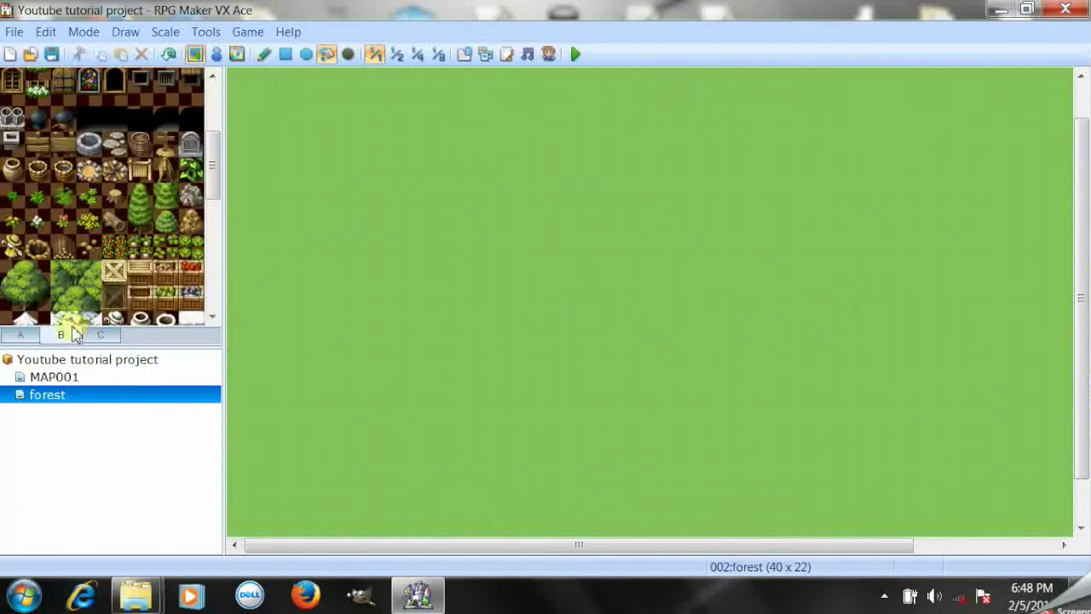
left_click_drag(36, 305, 13, 272)
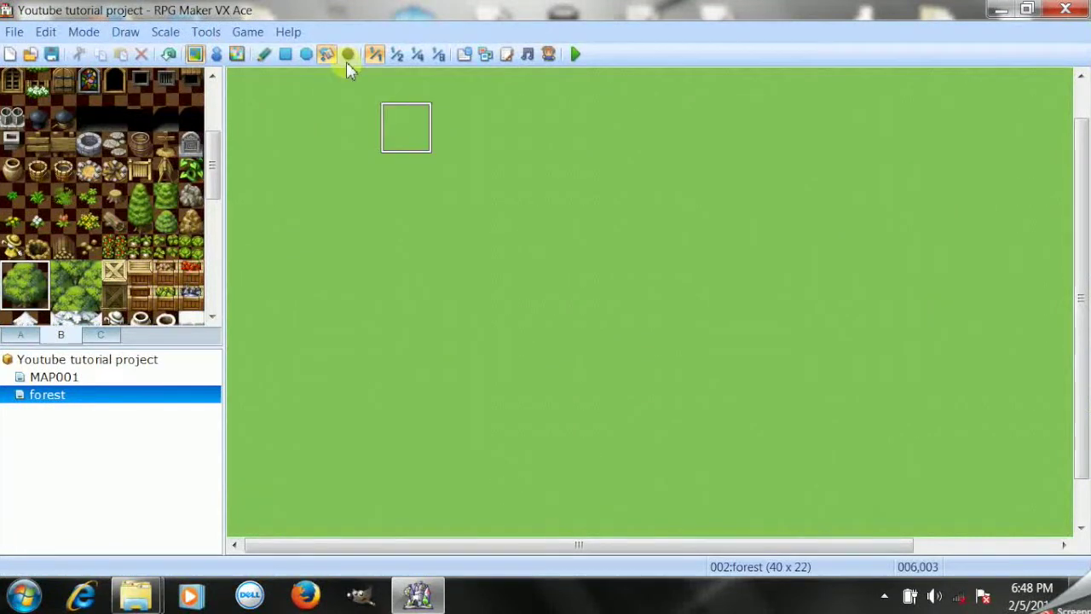
left_click(285, 54)
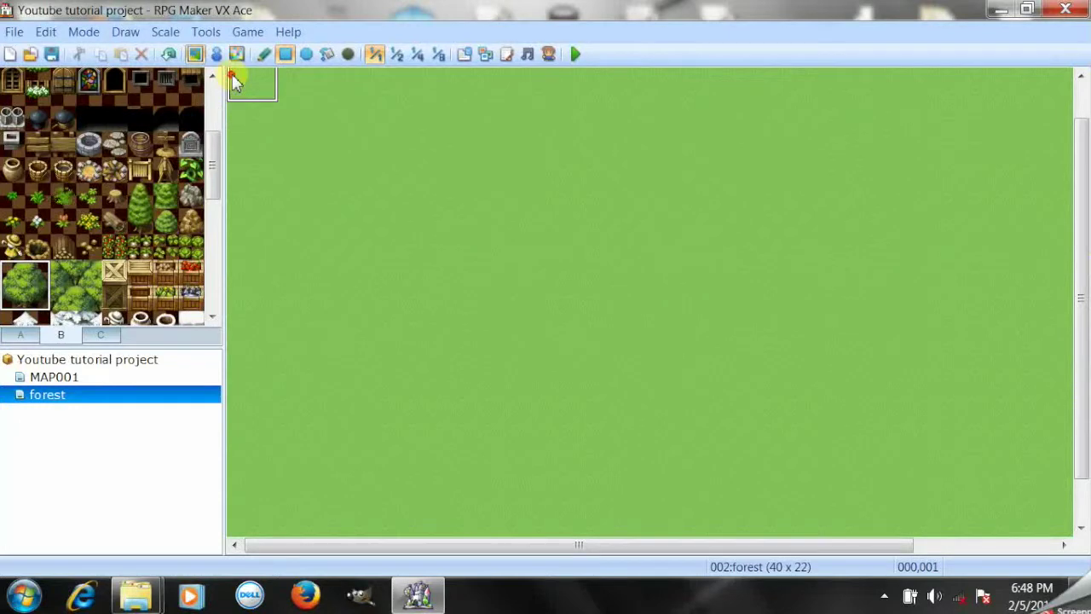
left_click_drag(235, 81, 1060, 243)
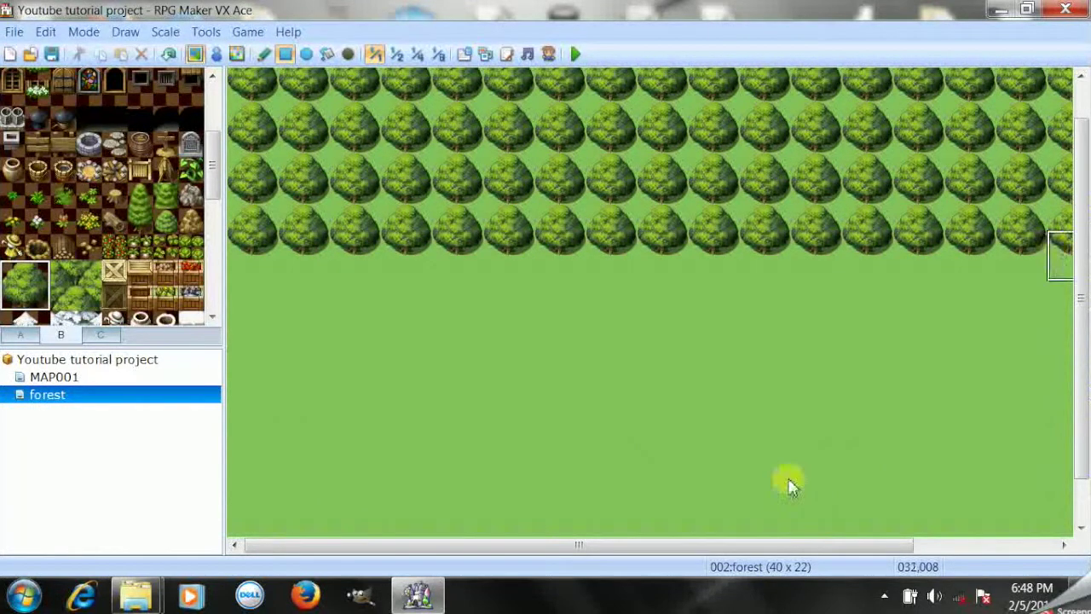
left_click(1080, 529)
left_click(1081, 528)
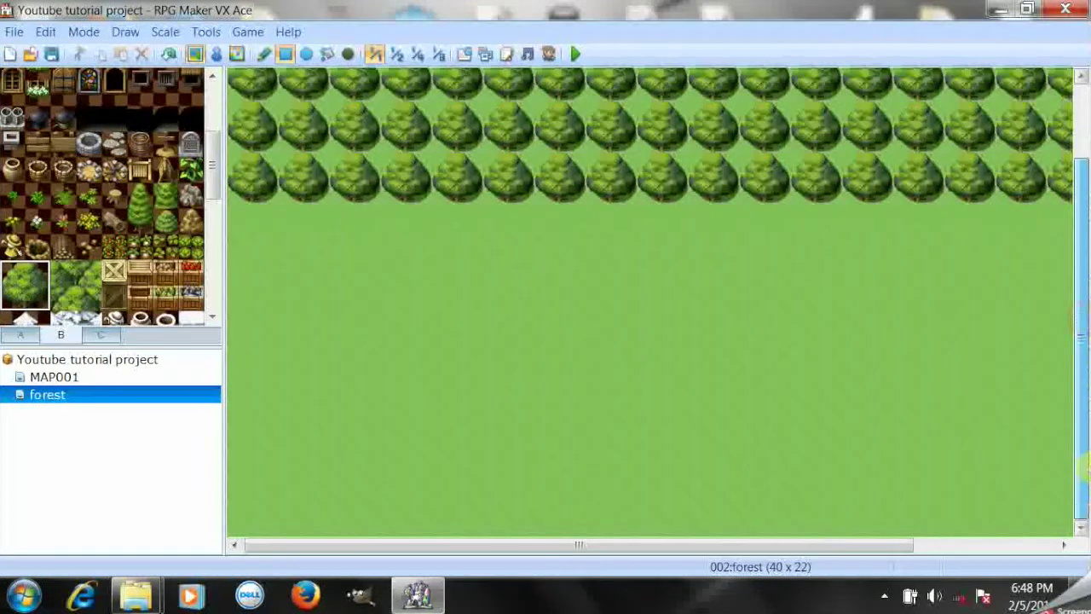
Paint a tree band along the bottom and fill the right ends of both bands
mouse_move(256, 357)
left_mouse_down()
mouse_move(268, 381)
mouse_move(424, 453)
mouse_move(1079, 503)
mouse_move(1081, 528)
left_mouse_up()
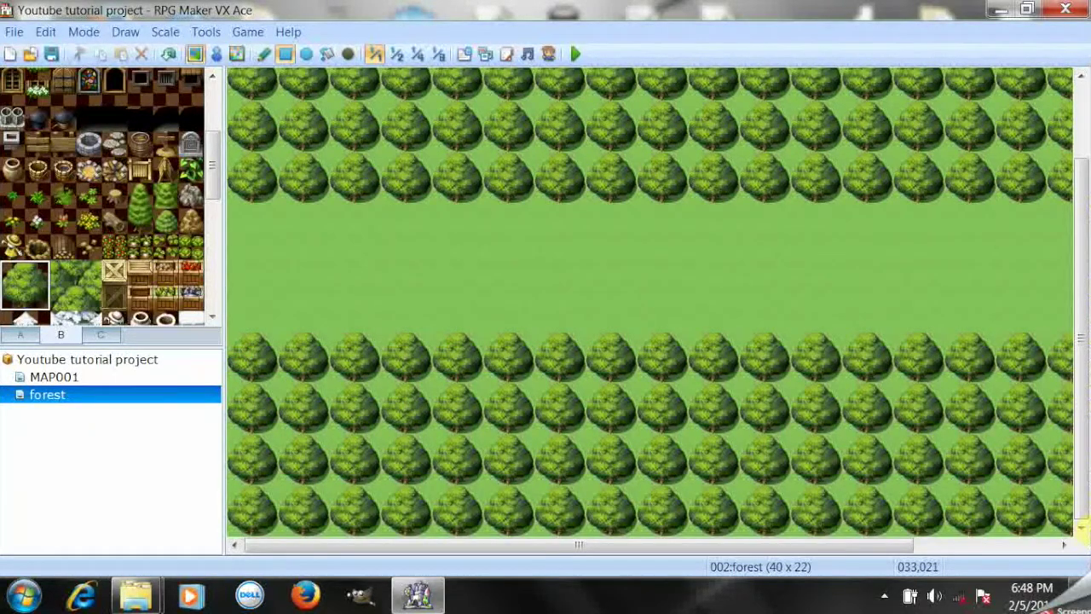
left_click_drag(788, 546, 961, 542)
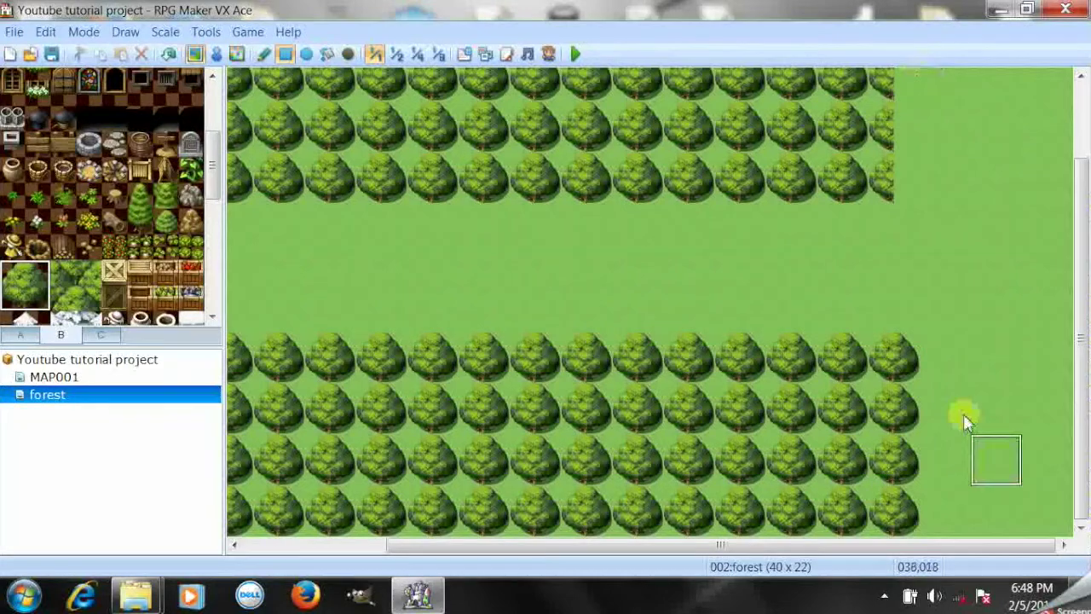
mouse_move(947, 378)
left_mouse_down()
mouse_move(940, 366)
mouse_move(1035, 409)
mouse_move(1077, 450)
mouse_move(1071, 523)
left_mouse_up()
scroll(1083, 238, "up", 3)
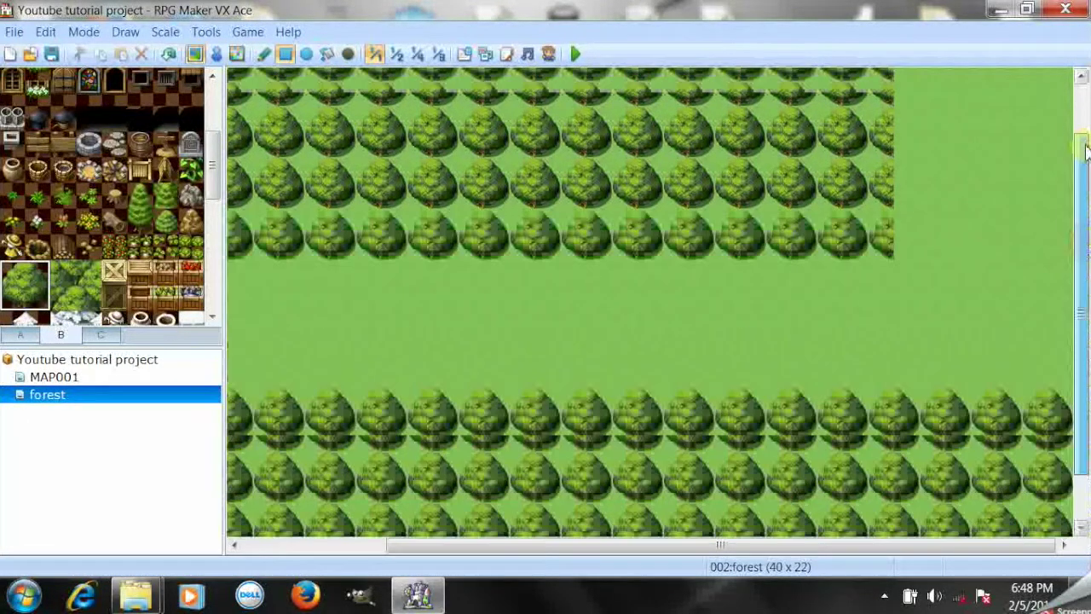
left_click(897, 118)
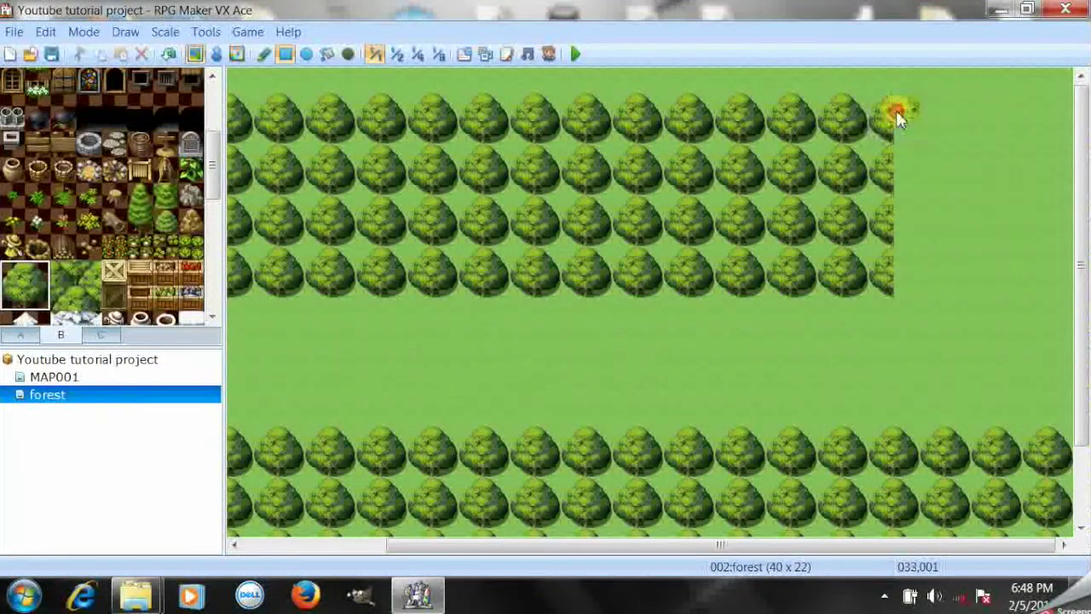
mouse_move(896, 118)
left_mouse_down()
mouse_move(892, 110)
mouse_move(932, 145)
mouse_move(937, 185)
mouse_move(1015, 244)
mouse_move(1058, 296)
left_mouse_up()
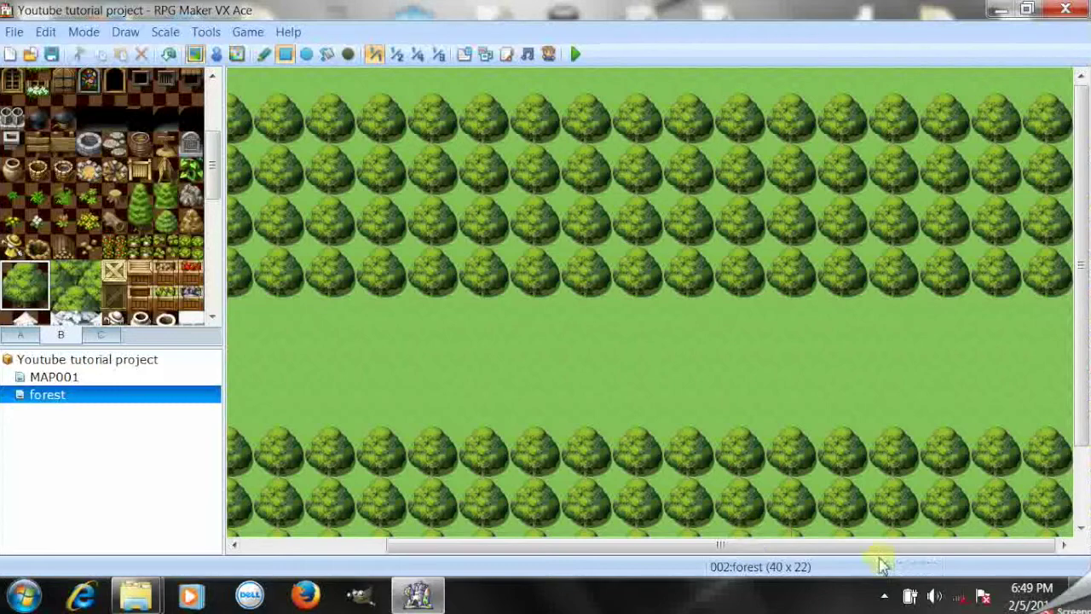
left_click_drag(791, 544, 426, 549)
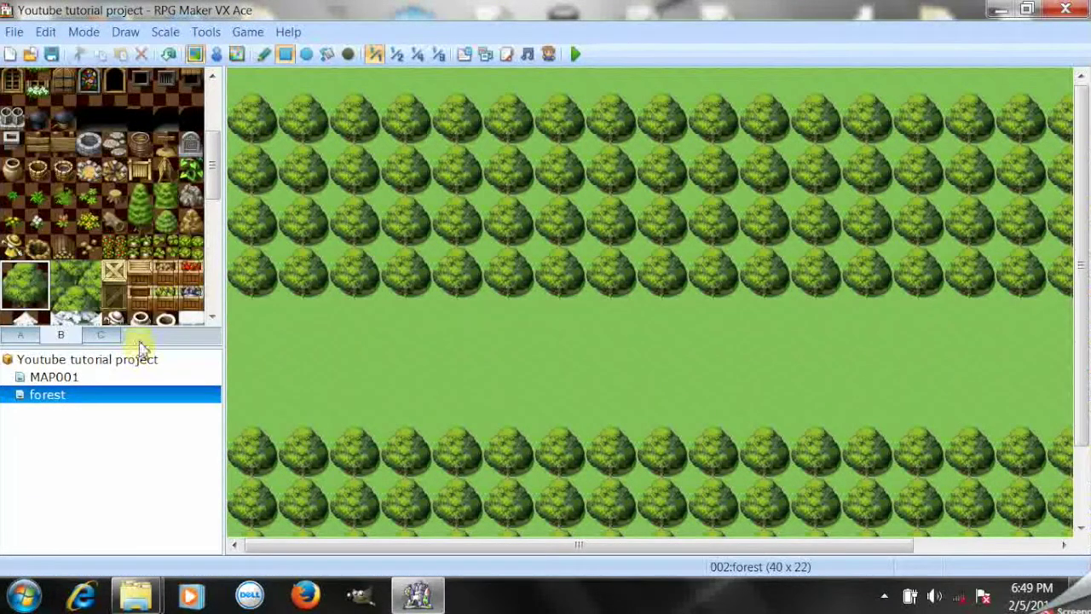
left_click_drag(213, 165, 237, 101)
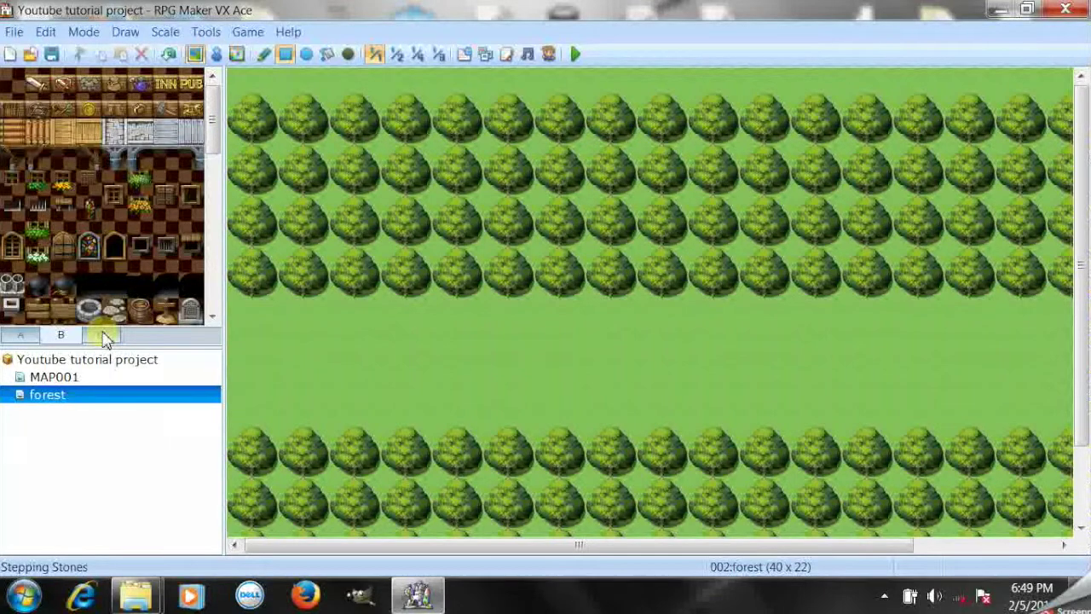
Place a small wooden object tile at cell 039,009 on the clearing's right end
left_click(60, 311)
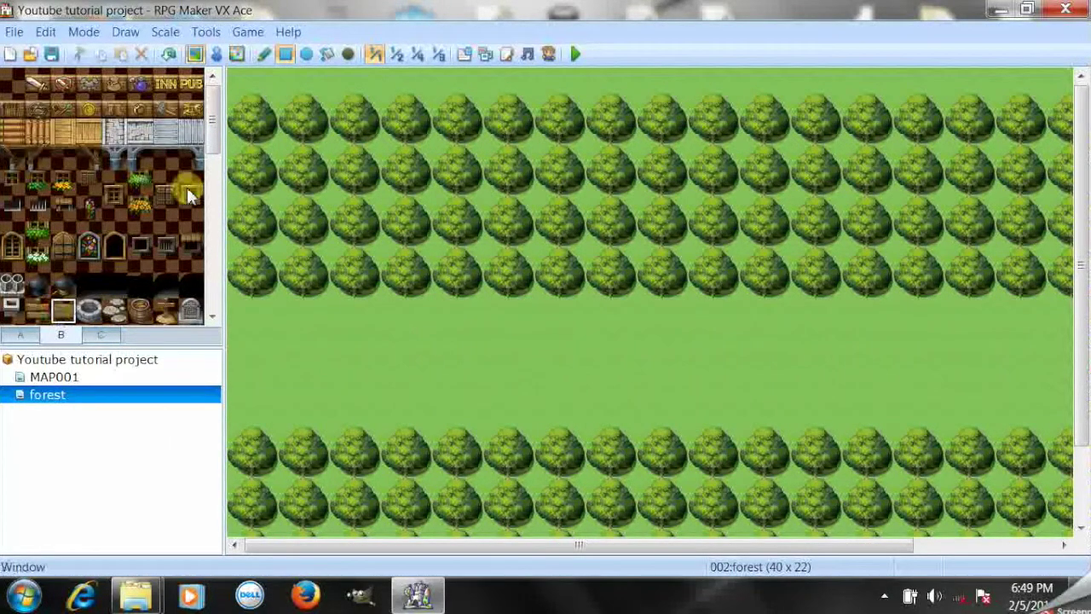
scroll(213, 158, "down", 1)
scroll(214, 166, "down", 2)
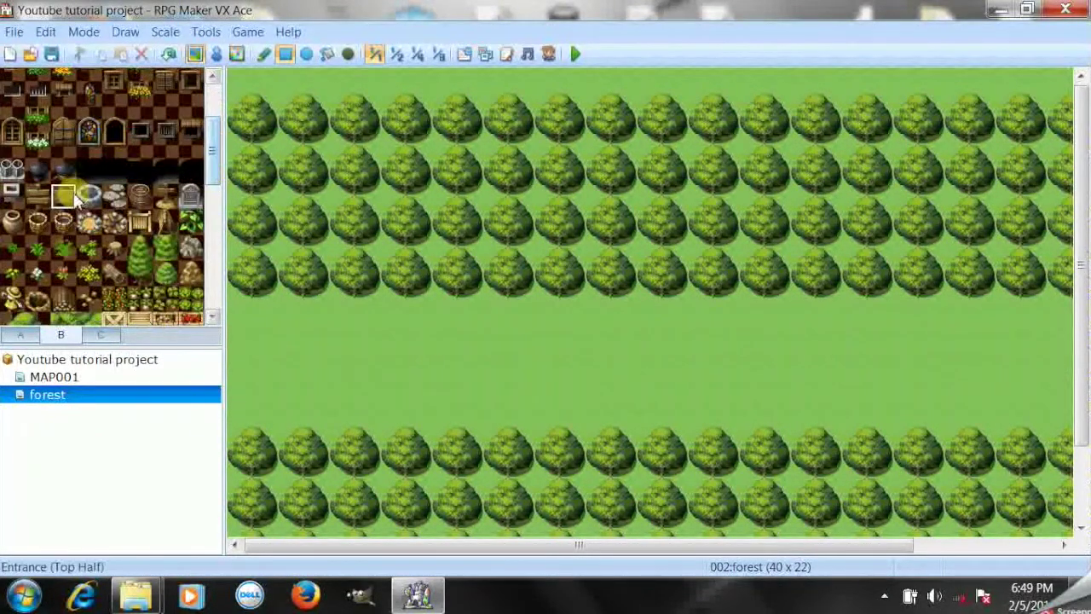
left_click(38, 196)
left_click_drag(486, 545, 787, 523)
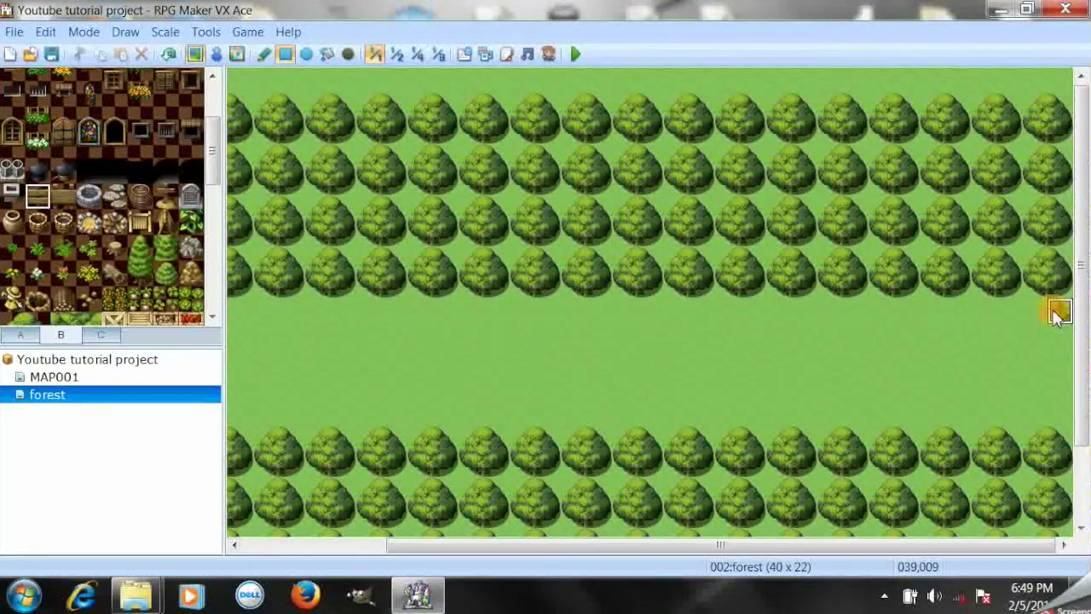
left_click(1022, 317)
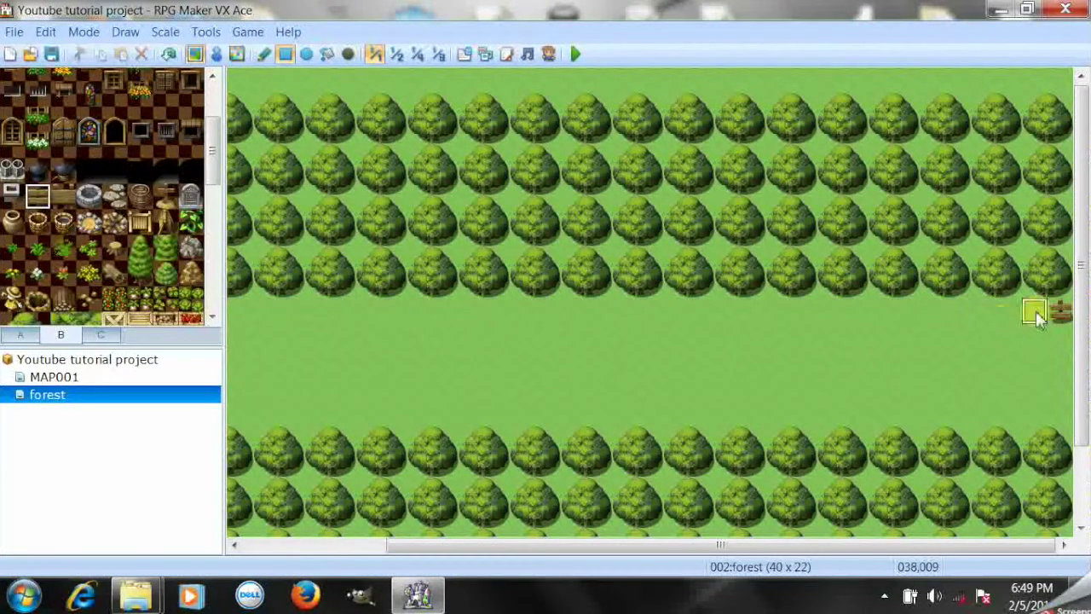
left_click(67, 203)
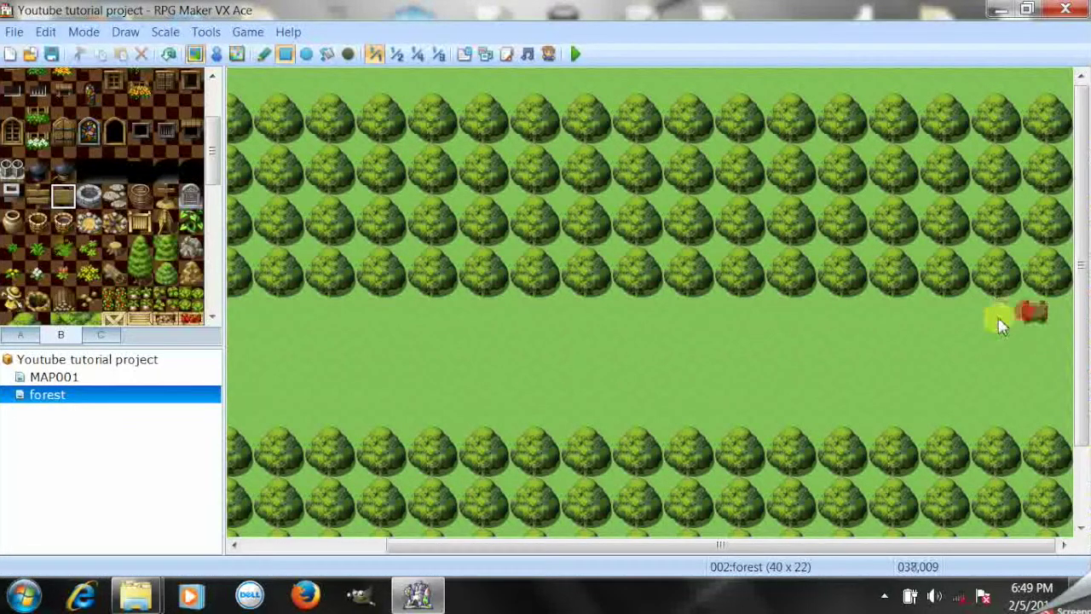
left_click_drag(762, 547, 479, 571)
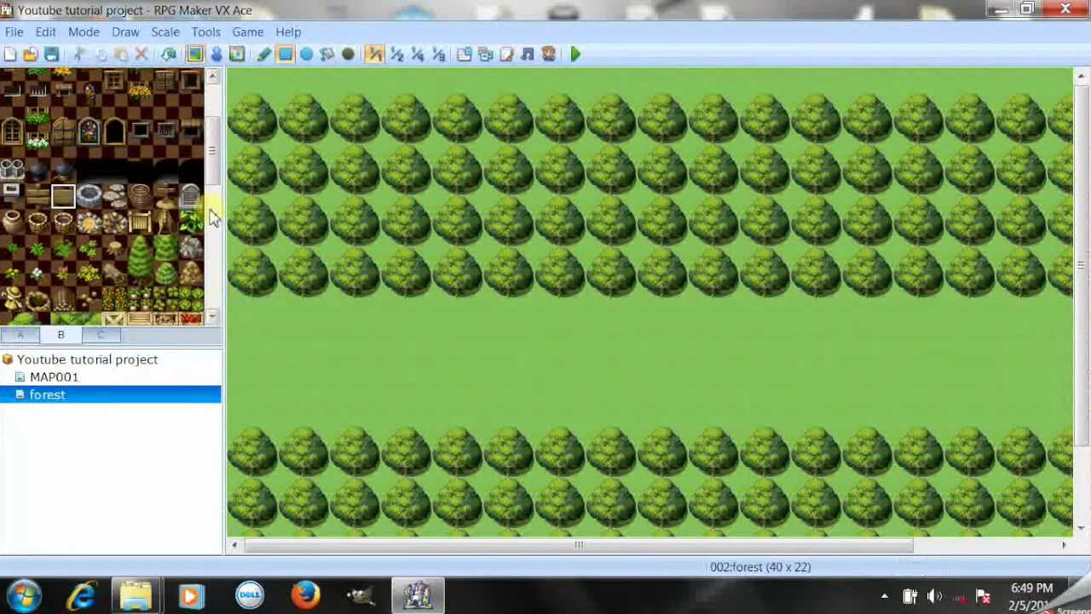
Paint a row of log wall tiles to form the cabin's wall in the clearing
left_click(19, 333)
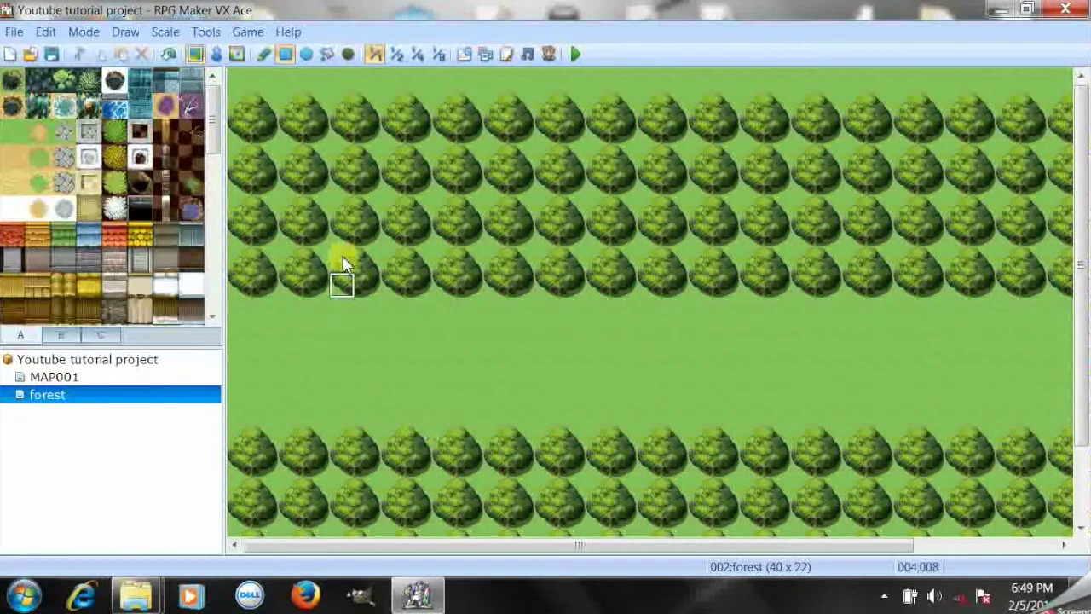
left_click_drag(214, 119, 225, 169)
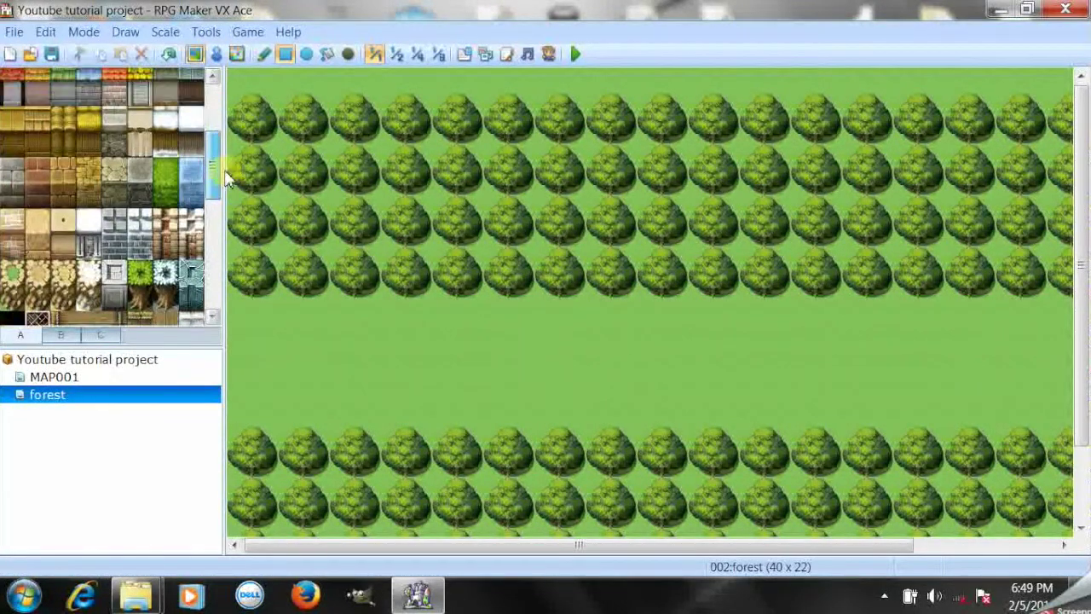
left_click(57, 142)
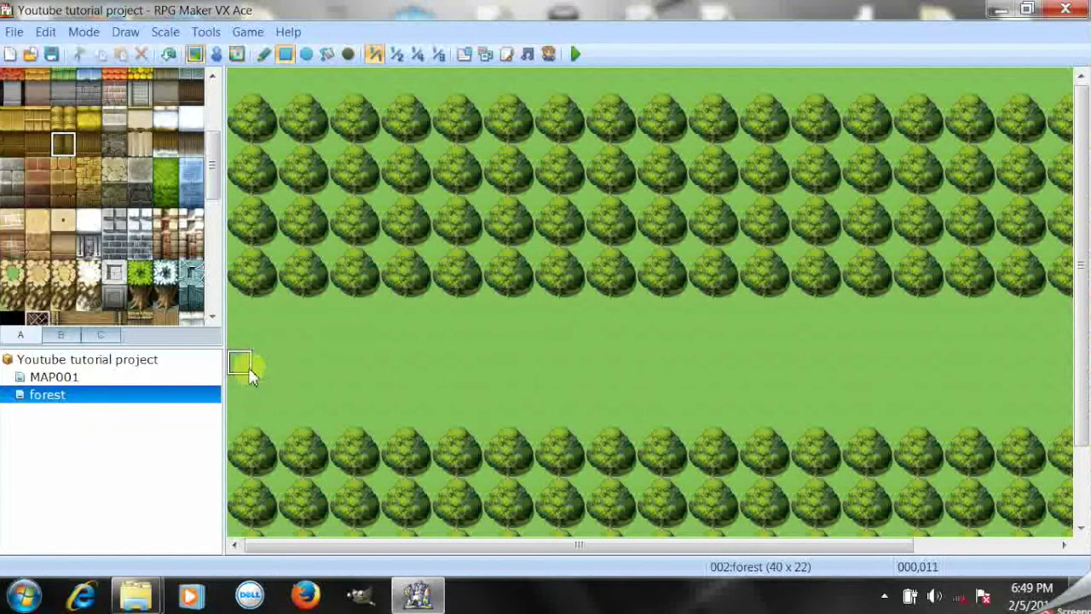
left_click(248, 371)
left_click(309, 370)
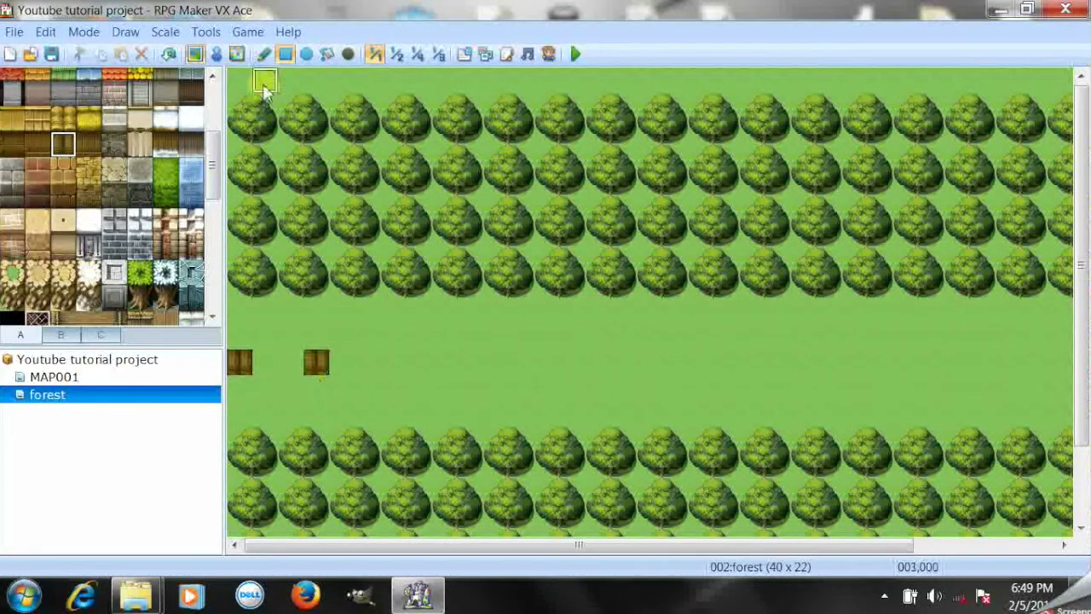
left_click(263, 54)
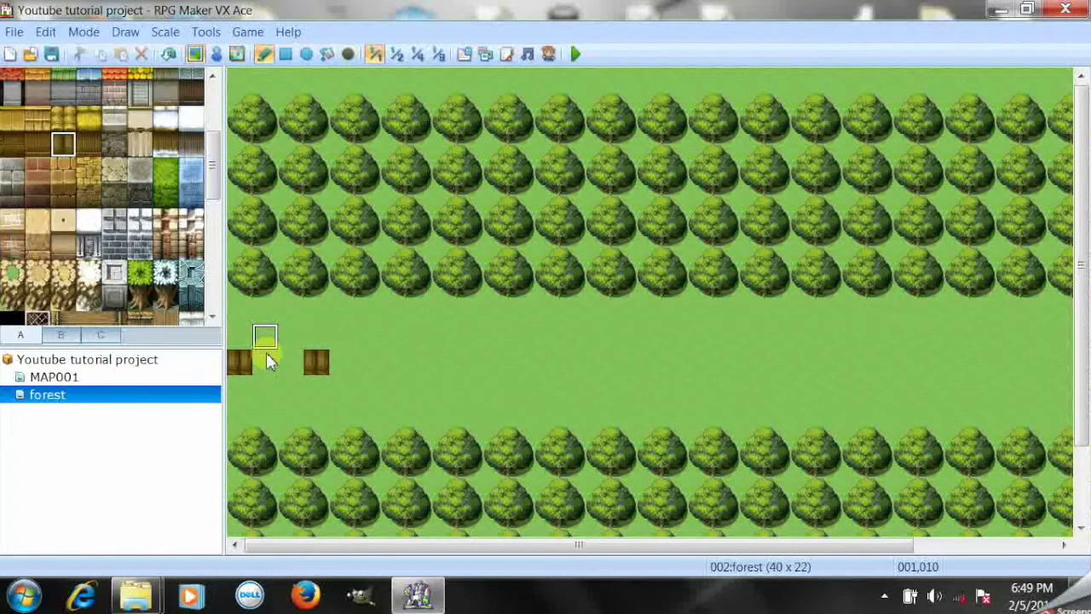
mouse_move(267, 361)
left_mouse_down()
mouse_move(367, 360)
mouse_move(368, 264)
mouse_move(238, 256)
mouse_move(237, 343)
mouse_move(344, 341)
mouse_move(343, 300)
mouse_move(265, 292)
mouse_move(248, 313)
mouse_move(312, 310)
left_mouse_up()
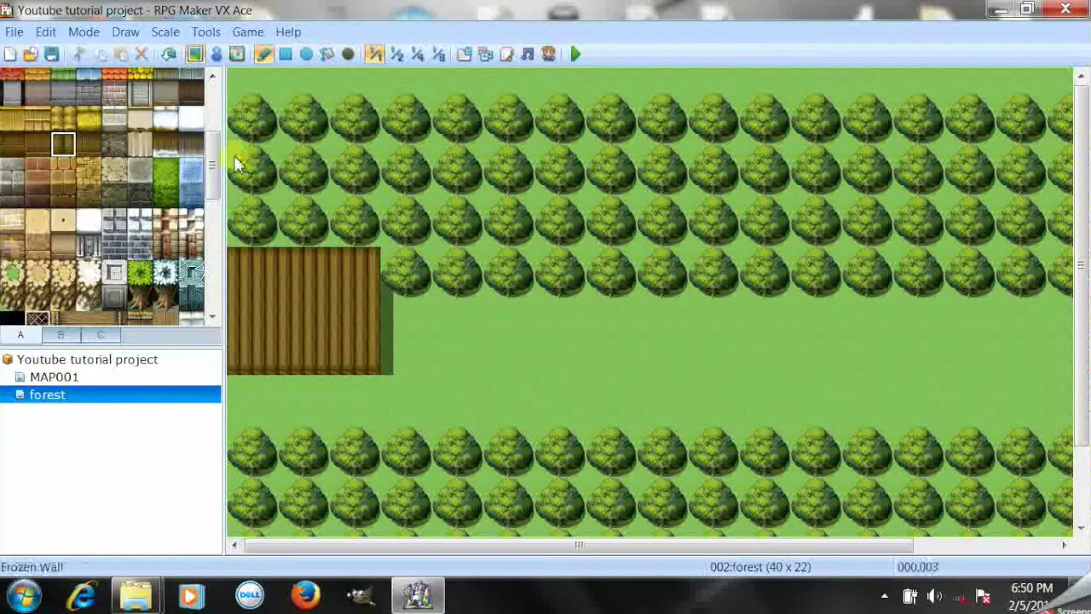
Paint the yellow roof tile along the top of the cabin wall
mouse_move(213, 162)
left_mouse_down()
mouse_move(217, 128)
mouse_move(217, 196)
mouse_move(219, 149)
left_mouse_up()
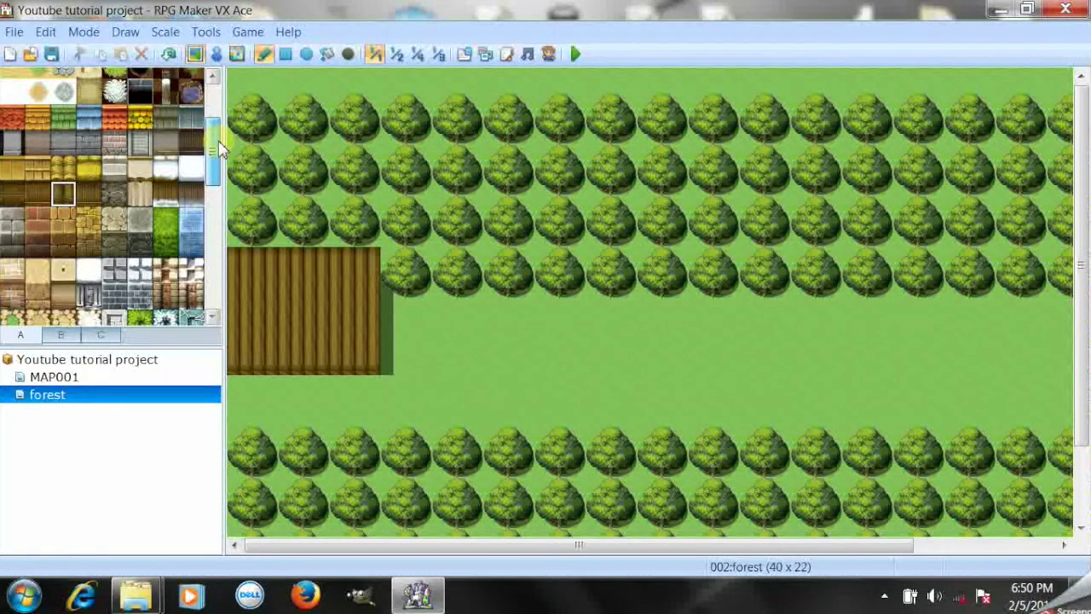
mouse_move(219, 149)
left_mouse_down()
mouse_move(219, 112)
mouse_move(217, 139)
left_mouse_up()
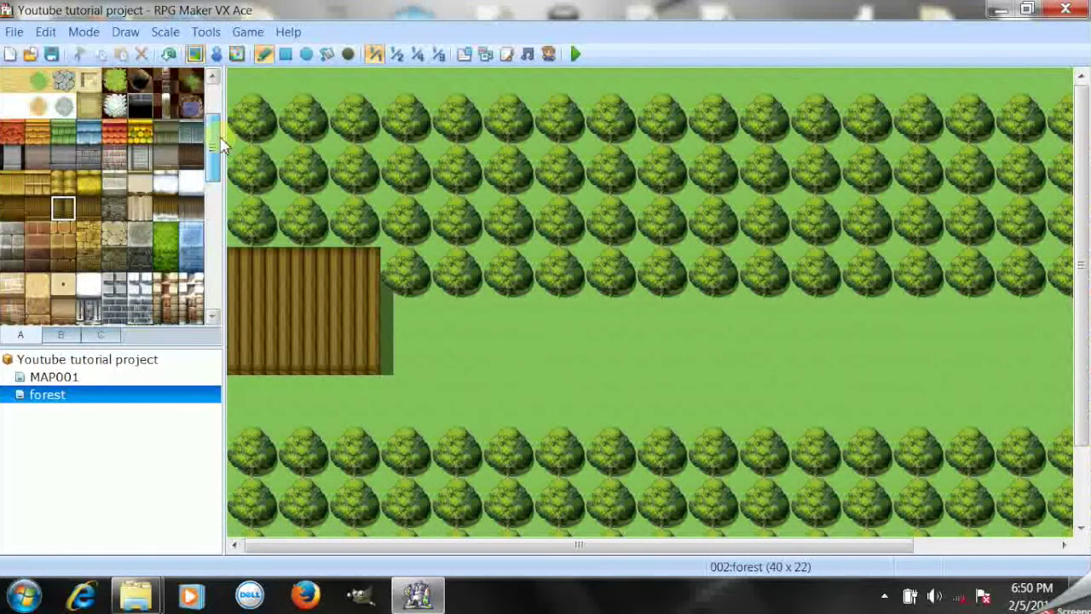
left_click(61, 183)
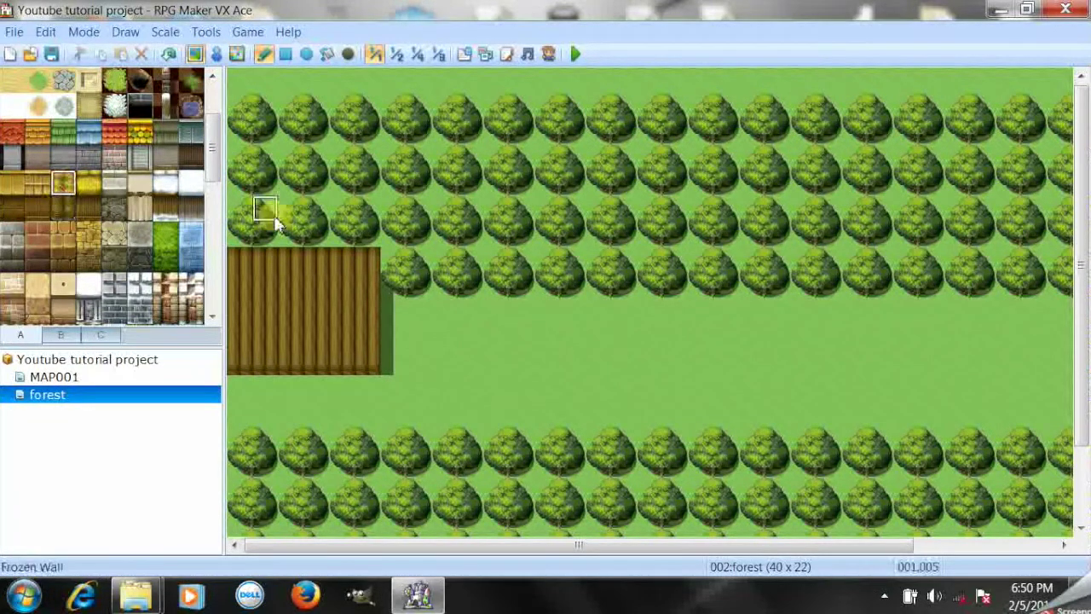
mouse_move(242, 229)
left_mouse_down()
mouse_move(363, 229)
mouse_move(365, 208)
mouse_move(261, 205)
mouse_move(242, 198)
mouse_move(244, 184)
mouse_move(370, 196)
left_mouse_up()
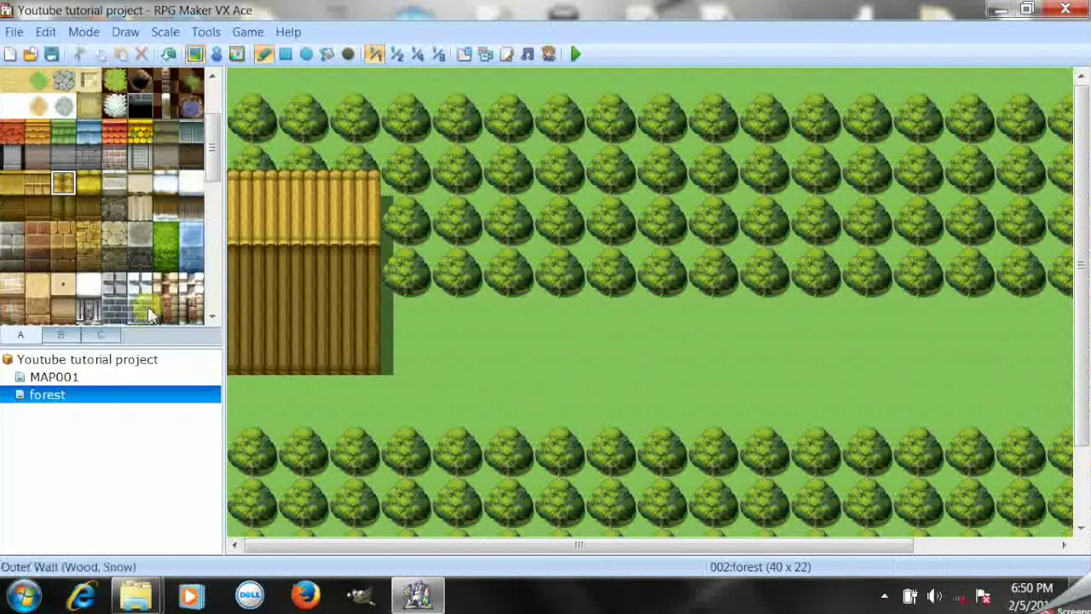
left_click(99, 334)
left_click(72, 335)
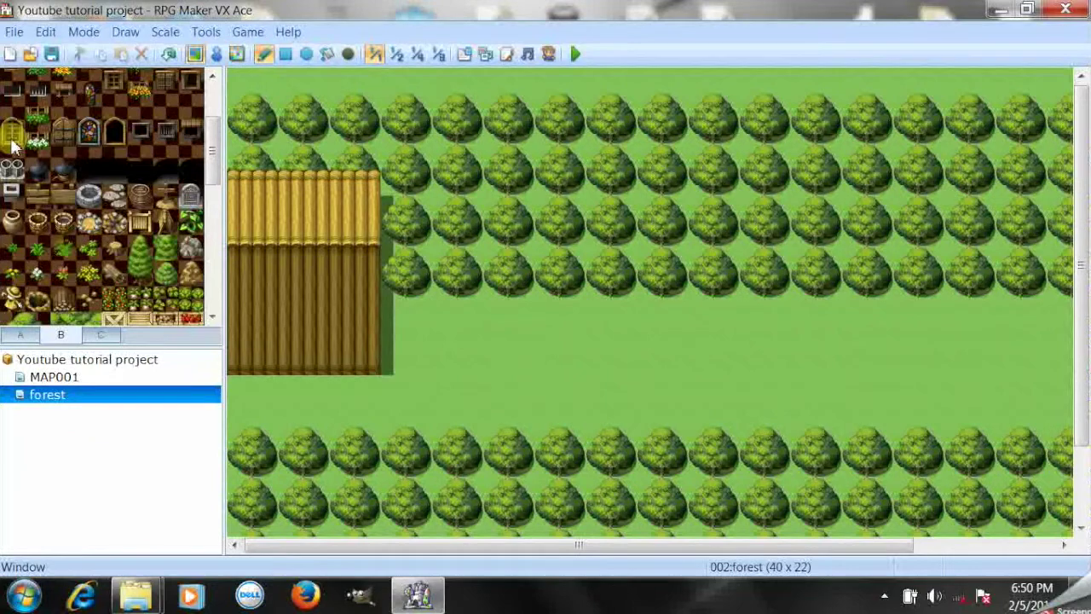
Place tall window tiles on the left and right of the cabin's front wall
scroll(215, 151, "up", 3)
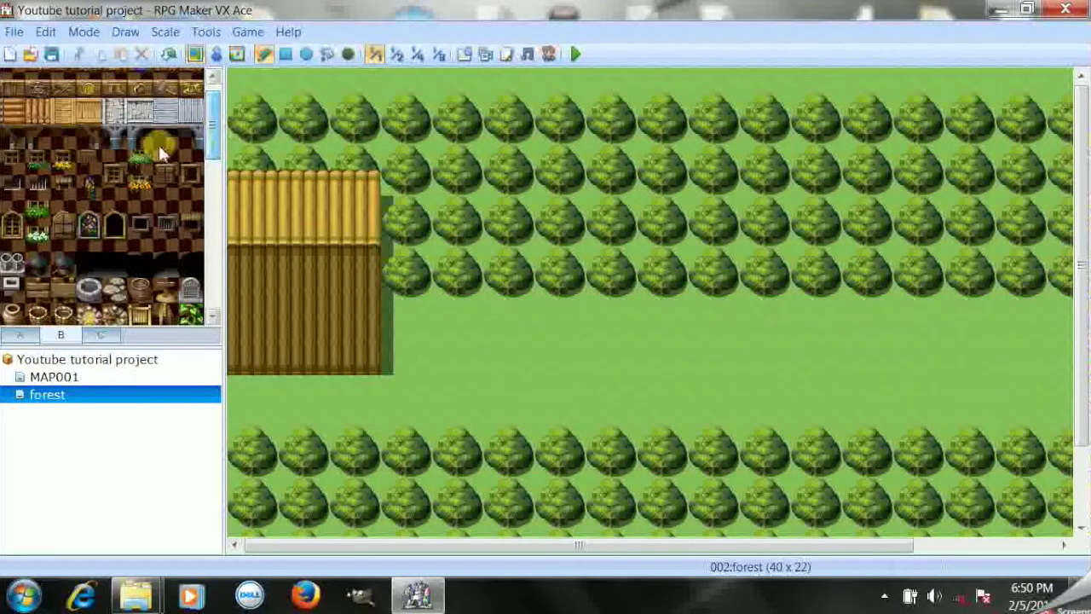
left_click_drag(107, 171, 109, 183)
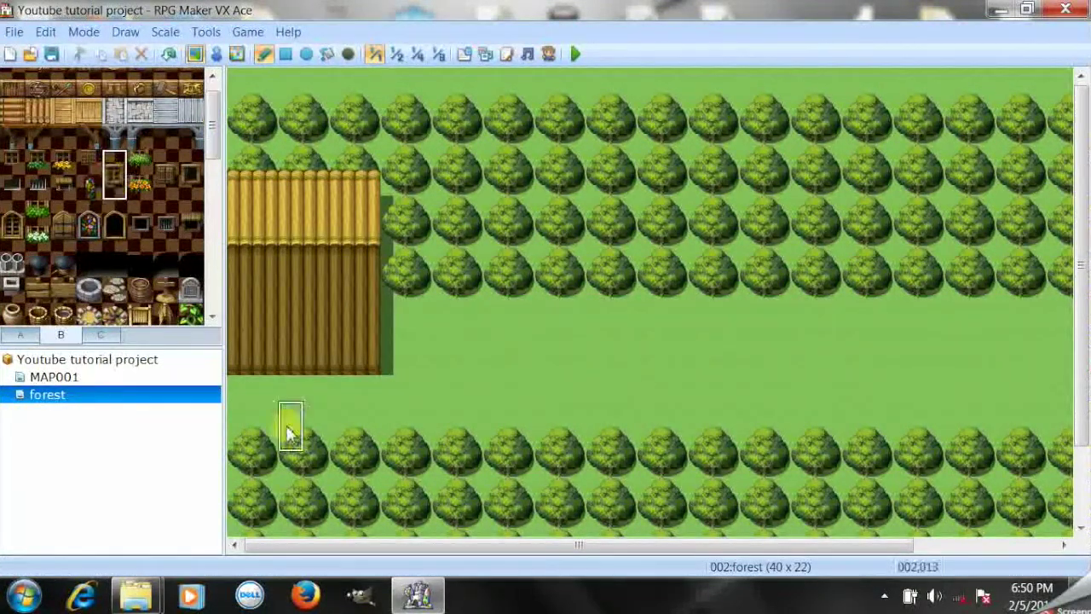
left_click(241, 312)
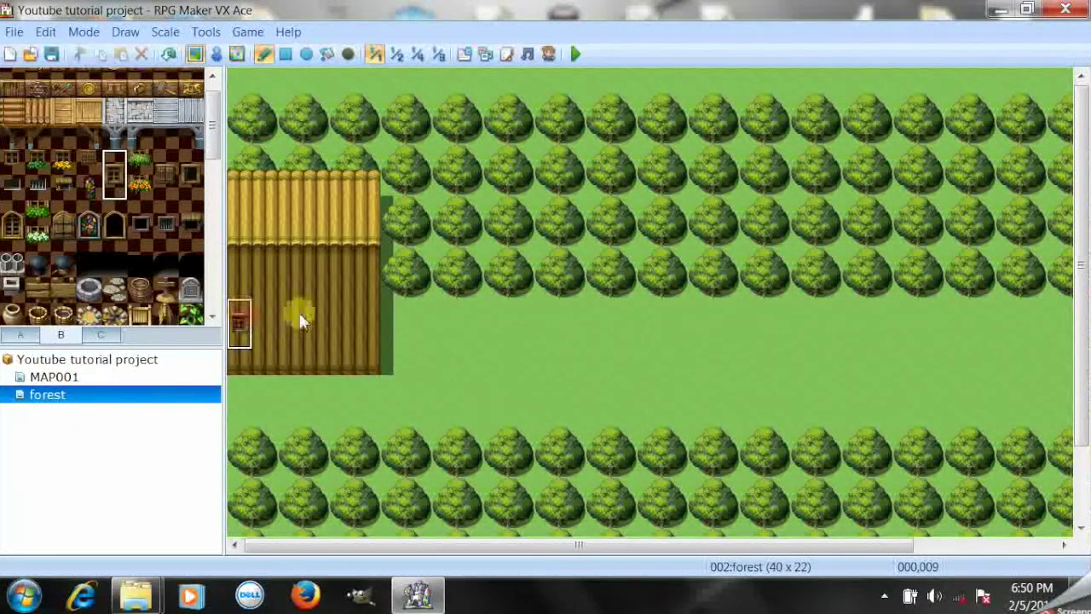
left_click(355, 314)
Paint black tiles at the bottom of the cabin wall as its doorway
scroll(217, 98, "up", 1)
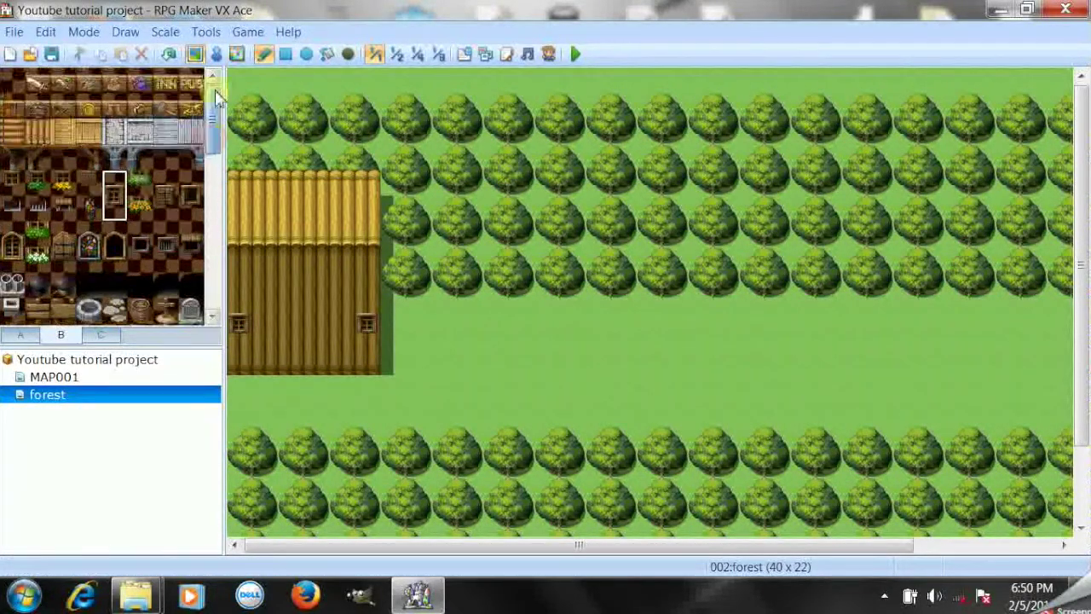
scroll(218, 98, "down", 2)
scroll(226, 128, "up", 2)
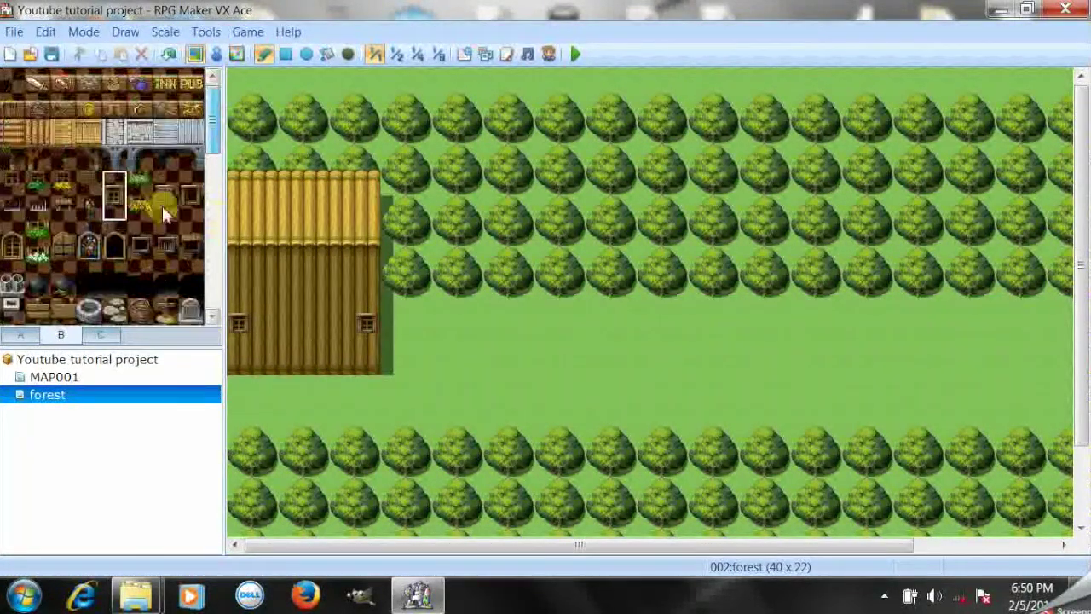
left_click(98, 335)
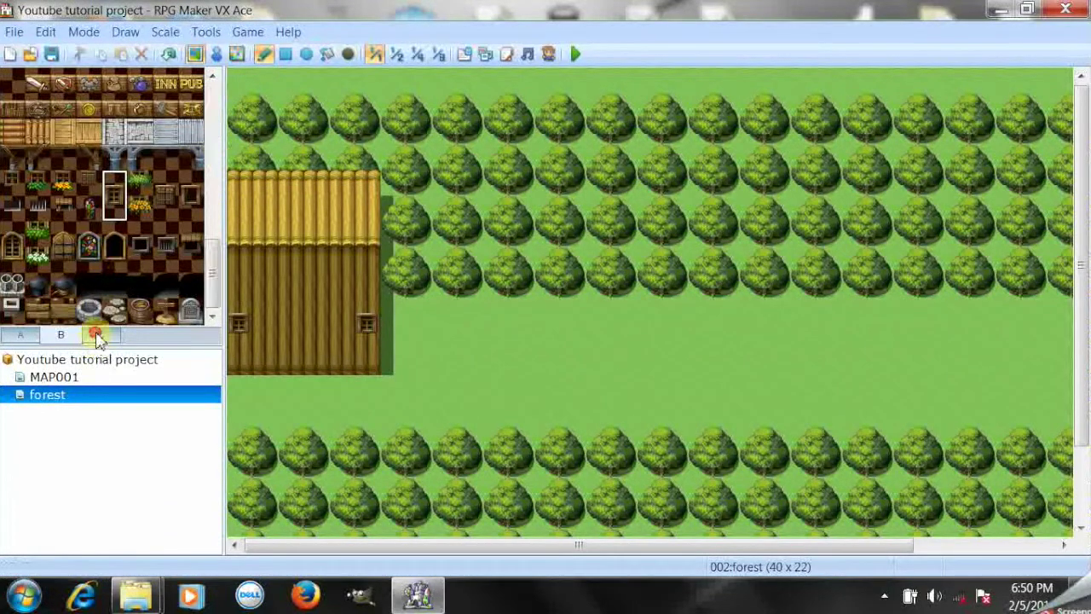
scroll(218, 200, "down", 3)
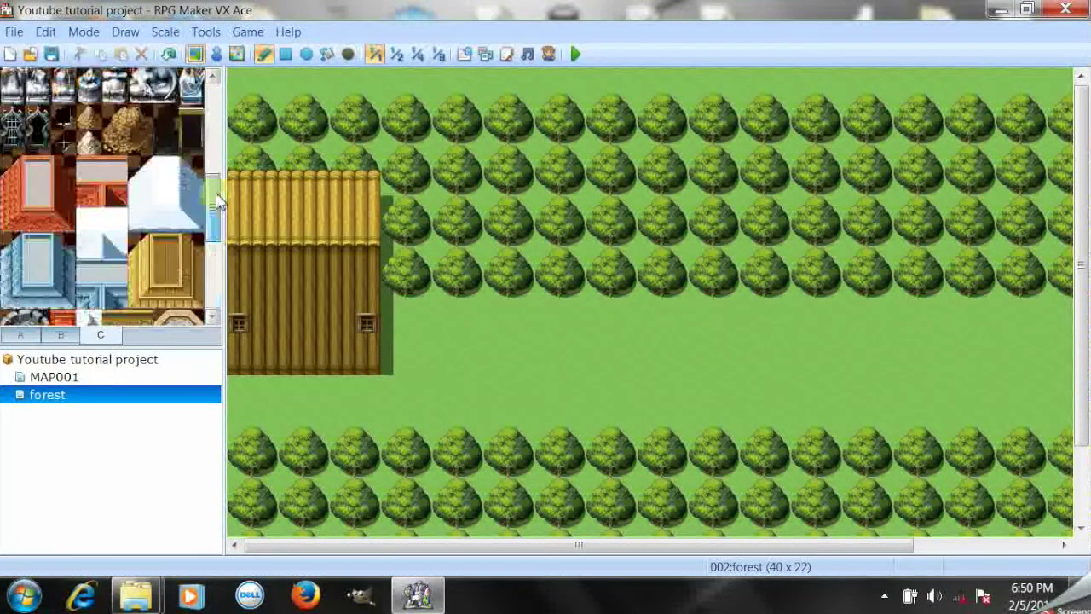
left_click_drag(217, 201, 226, 271)
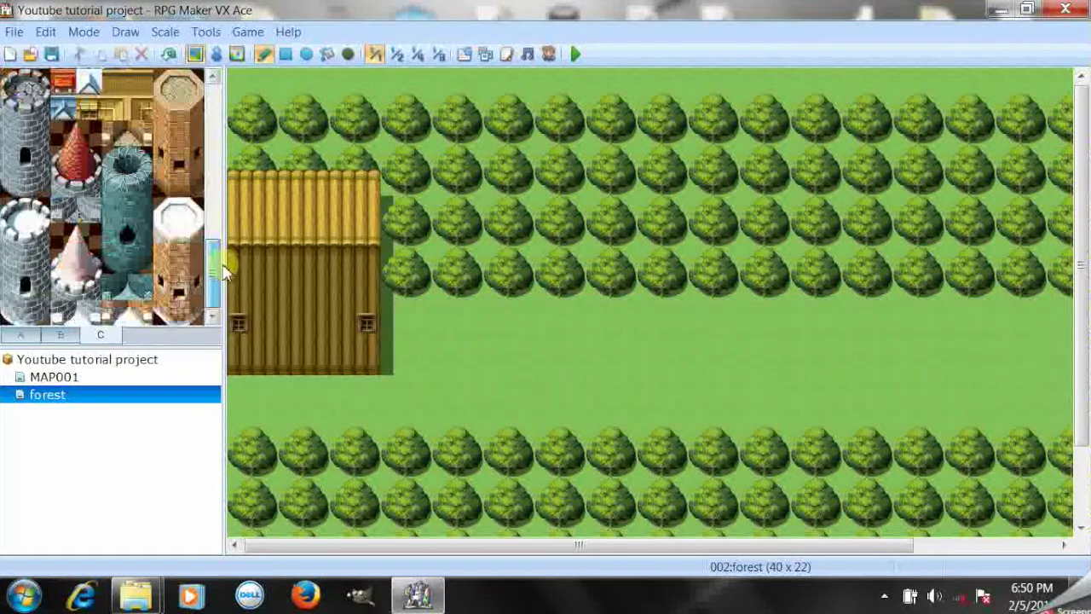
left_click(20, 335)
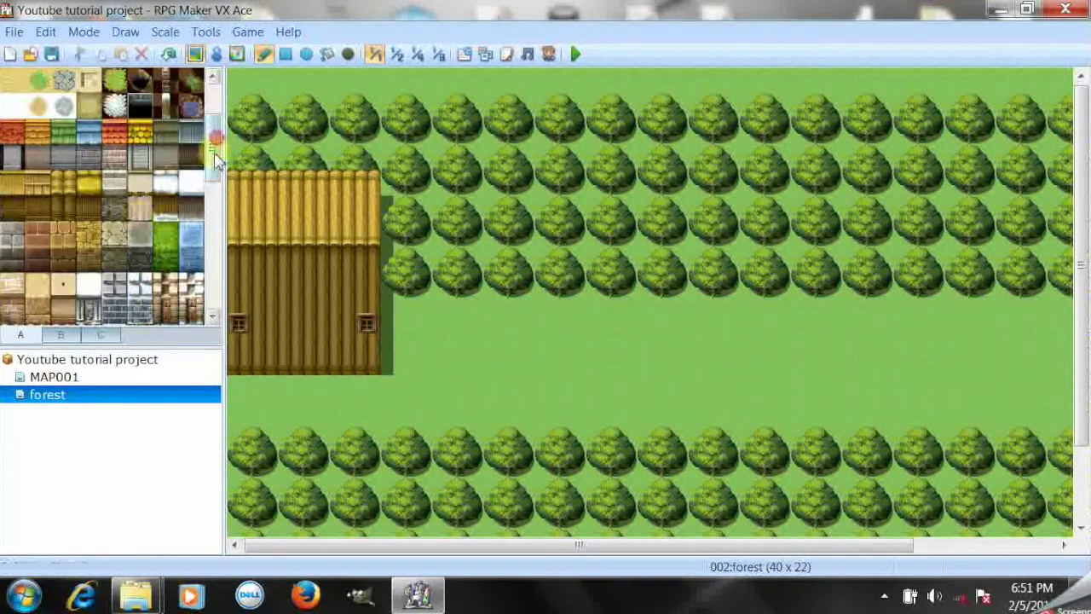
left_click_drag(218, 162, 213, 220)
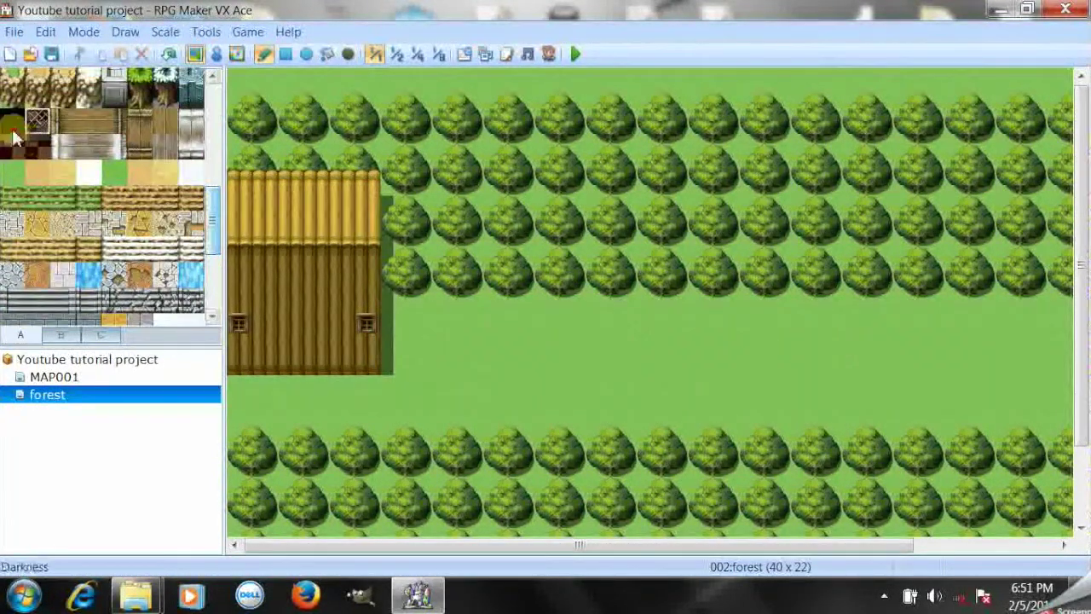
left_click(13, 128)
mouse_move(292, 360)
left_mouse_down()
mouse_move(316, 361)
mouse_move(287, 333)
left_mouse_up()
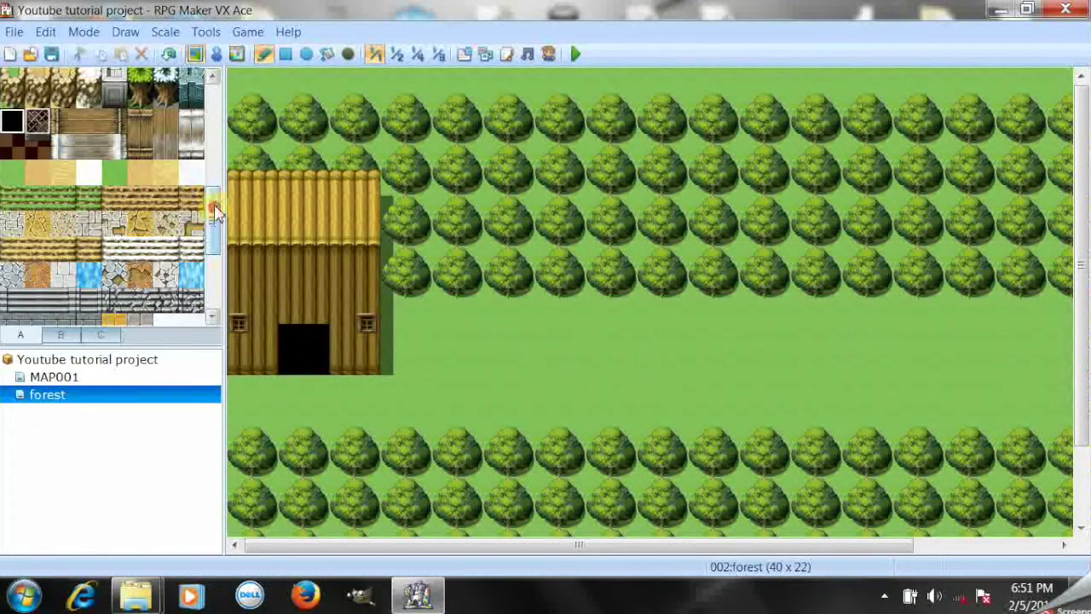
scroll(215, 211, "up", 1)
Create a 17 x 13 map named 'Inside' under the project root using the 003:Interior tileset
right_click(168, 423)
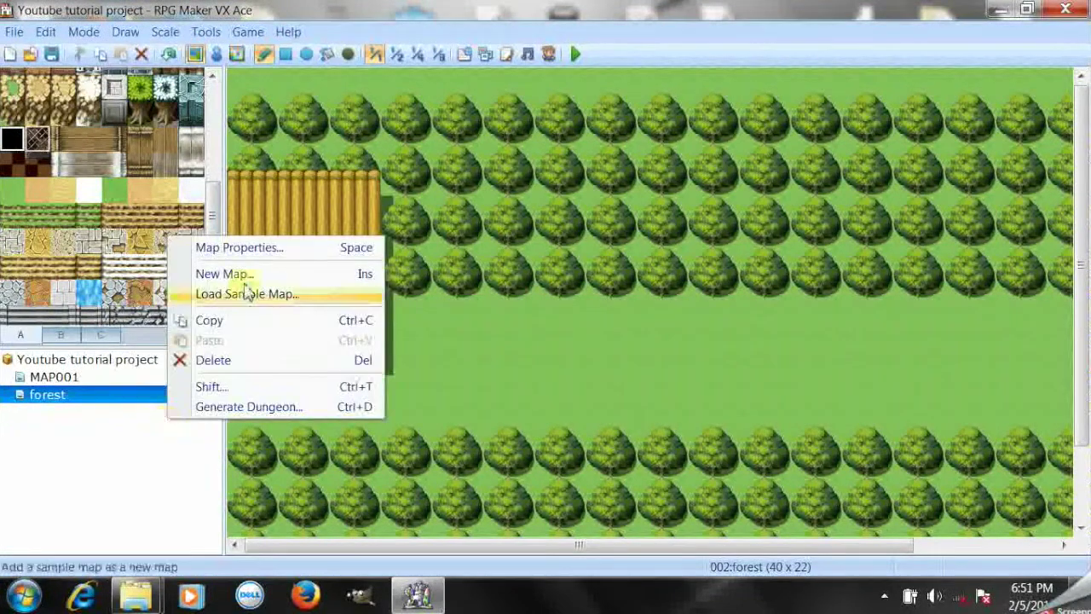
left_click(94, 362)
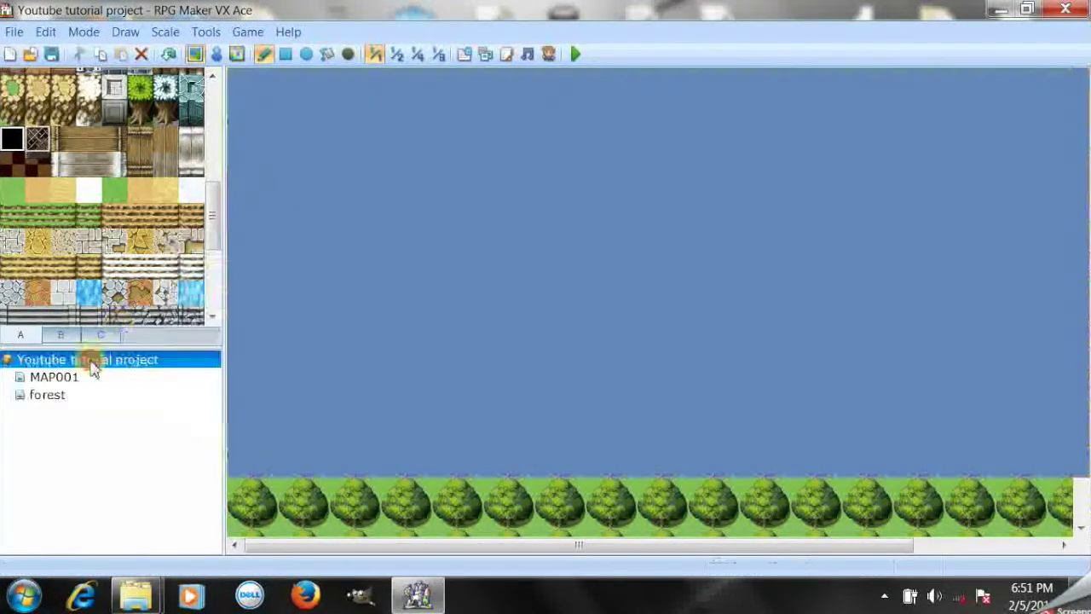
right_click(90, 360)
left_click(164, 368)
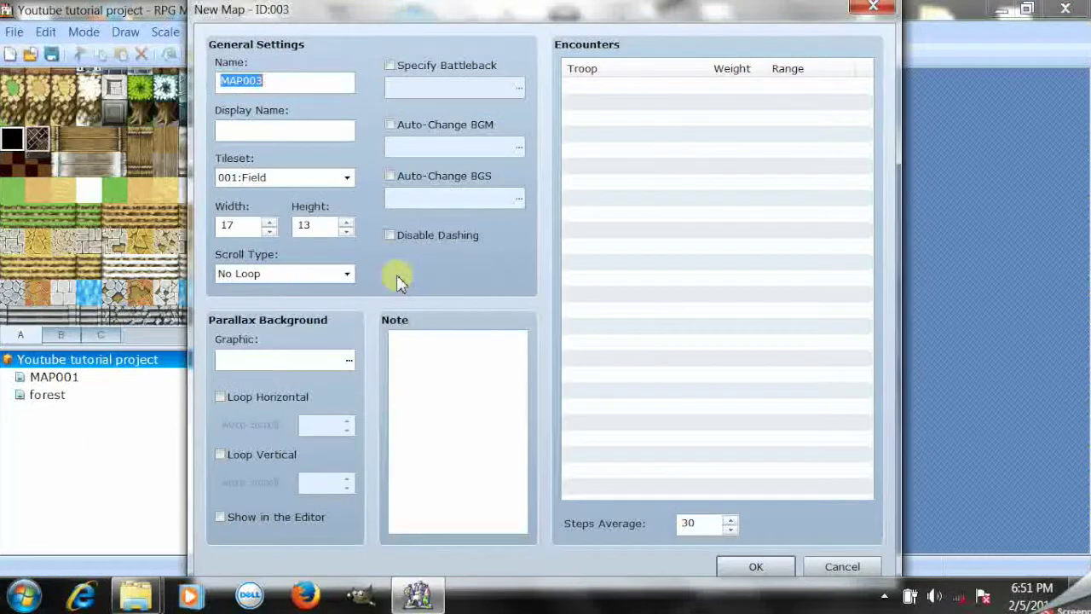
mouse_move(335, 139)
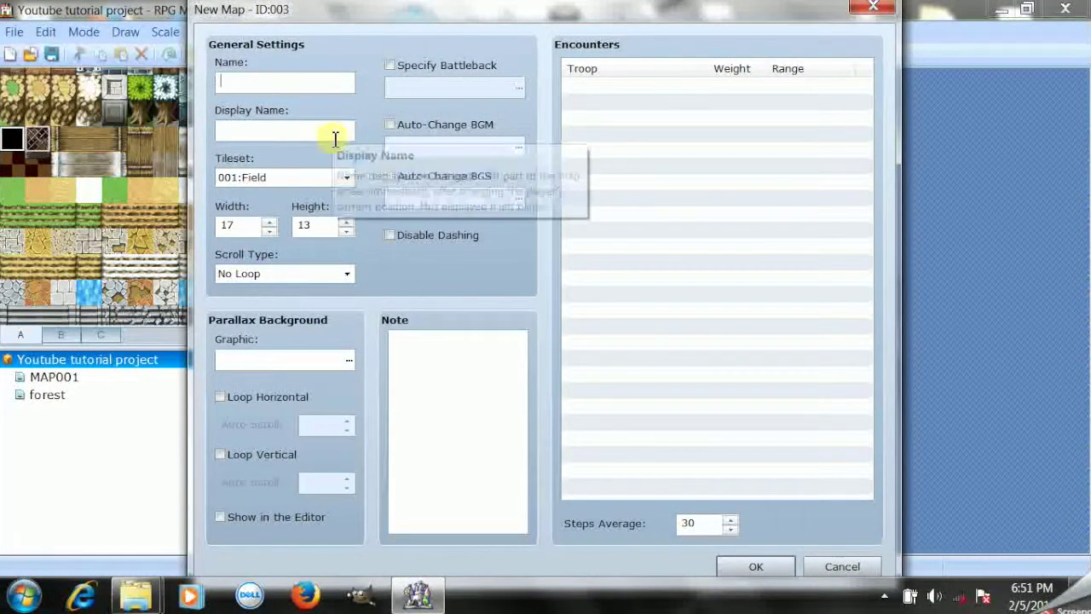
type("Inside")
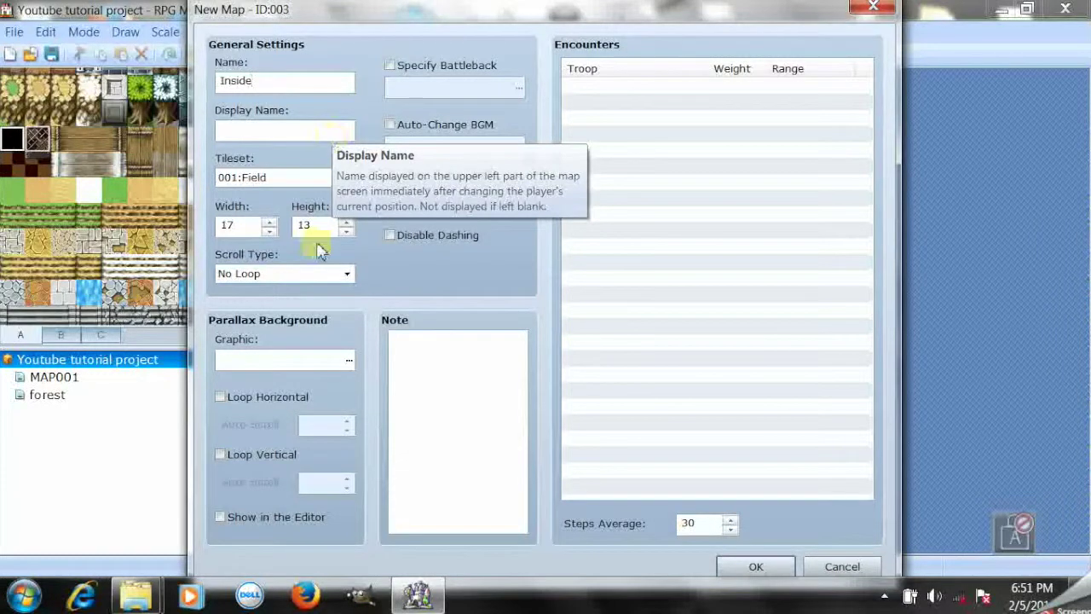
left_click(313, 177)
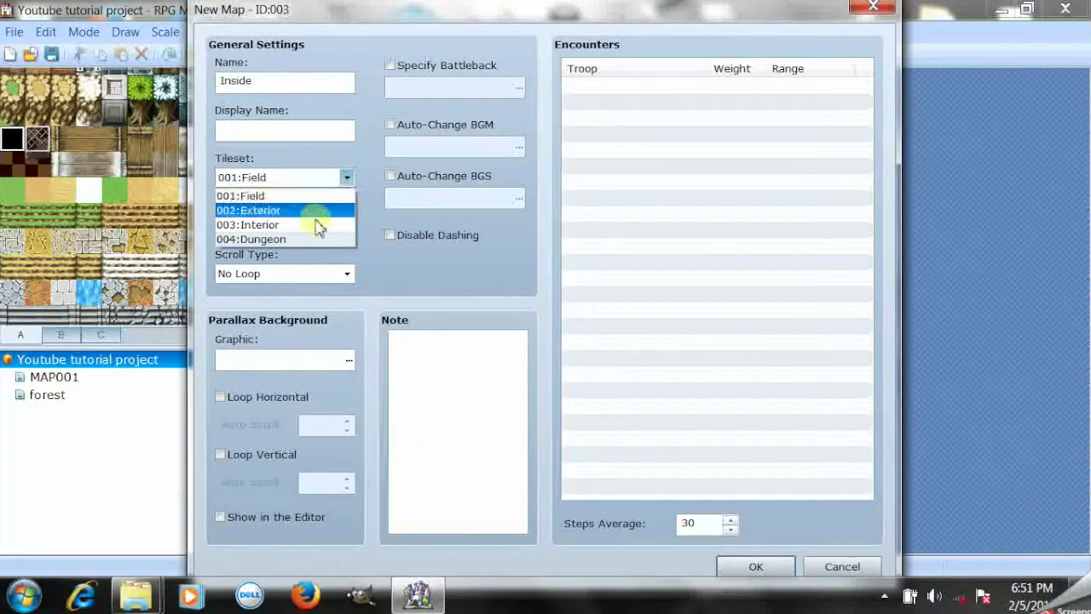
left_click(316, 224)
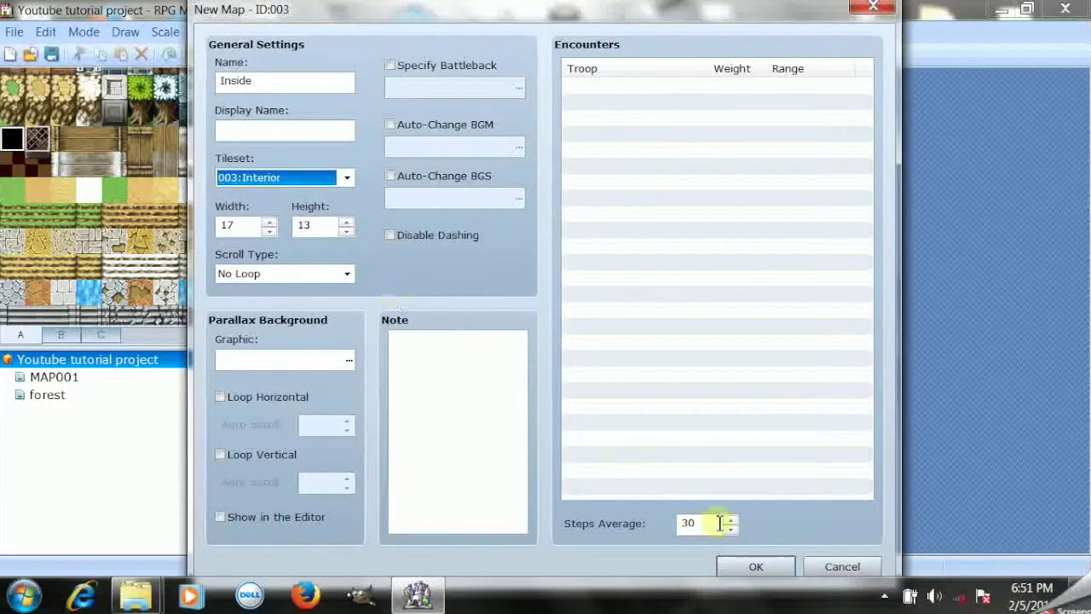
left_click(754, 566)
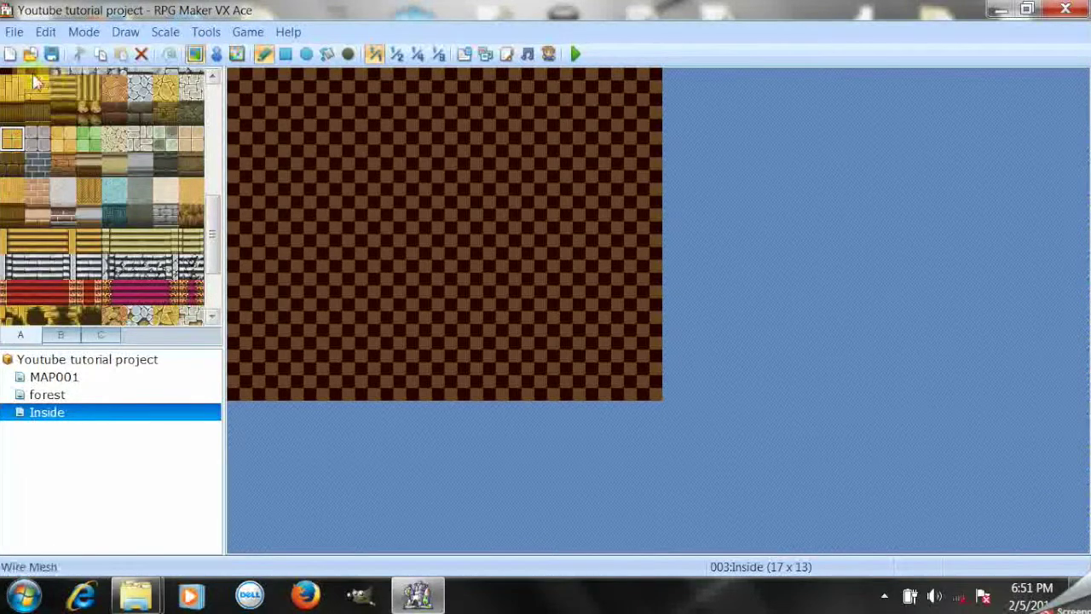
Fill the whole Inside map with the Wood Floor tile
left_click(66, 87)
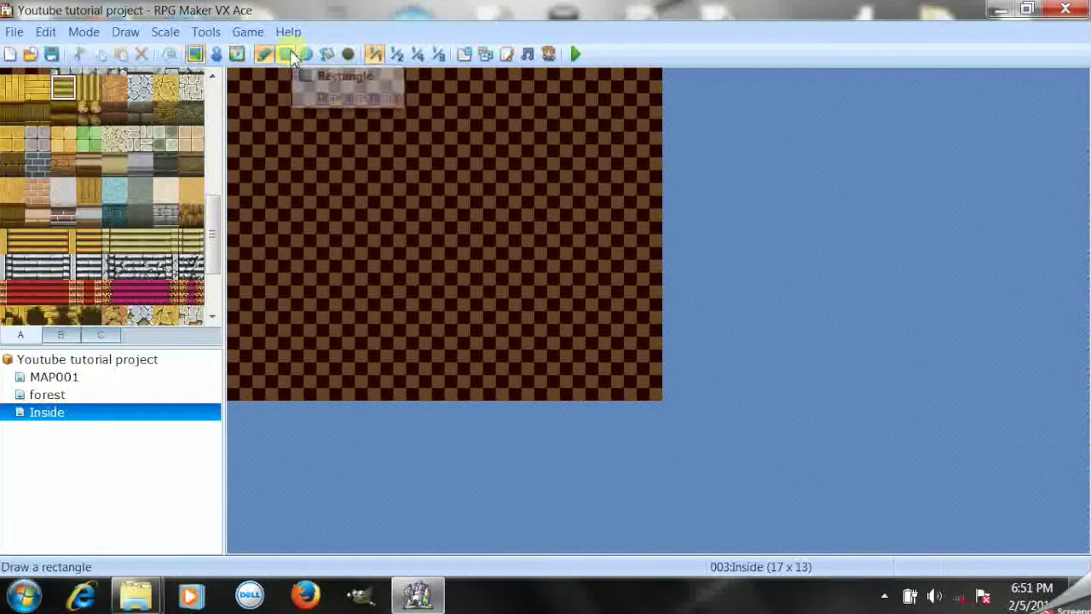
left_click(338, 56)
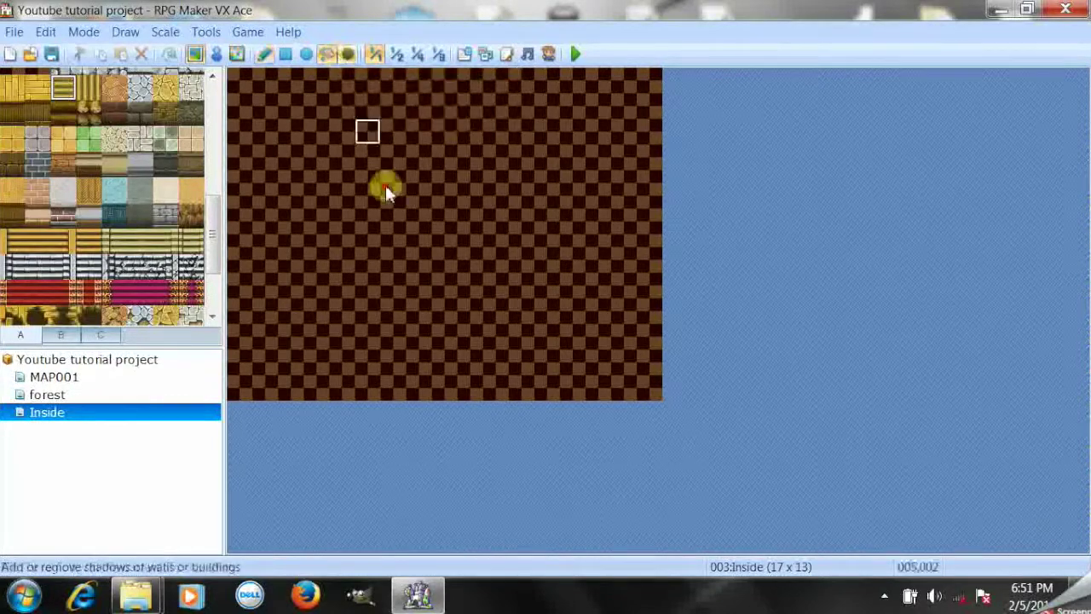
left_click(385, 184)
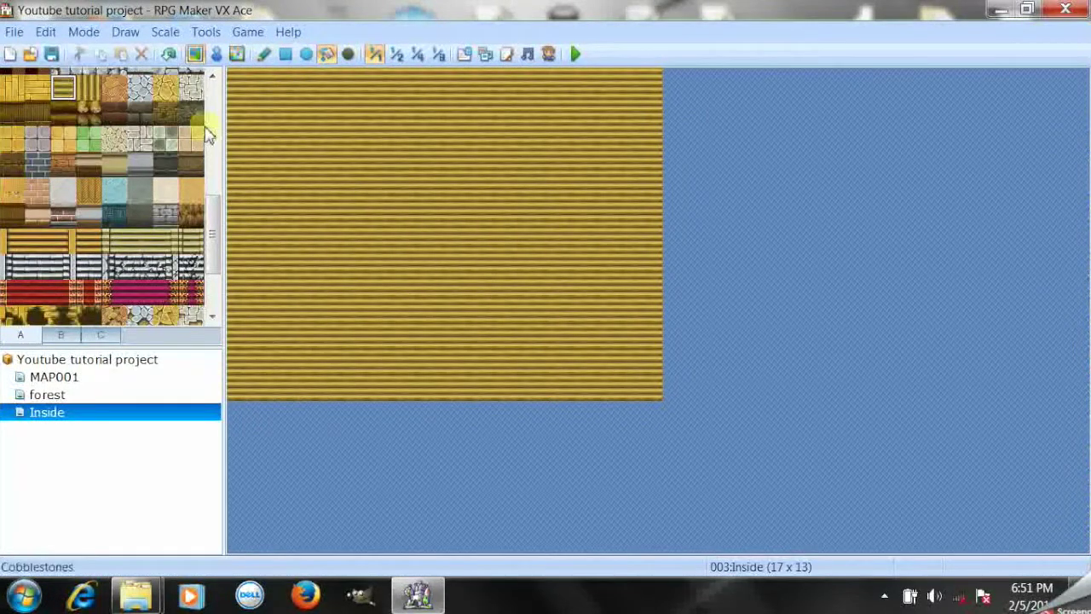
Paint a dark Ledge wall band across the top rows of the room
left_click(65, 111)
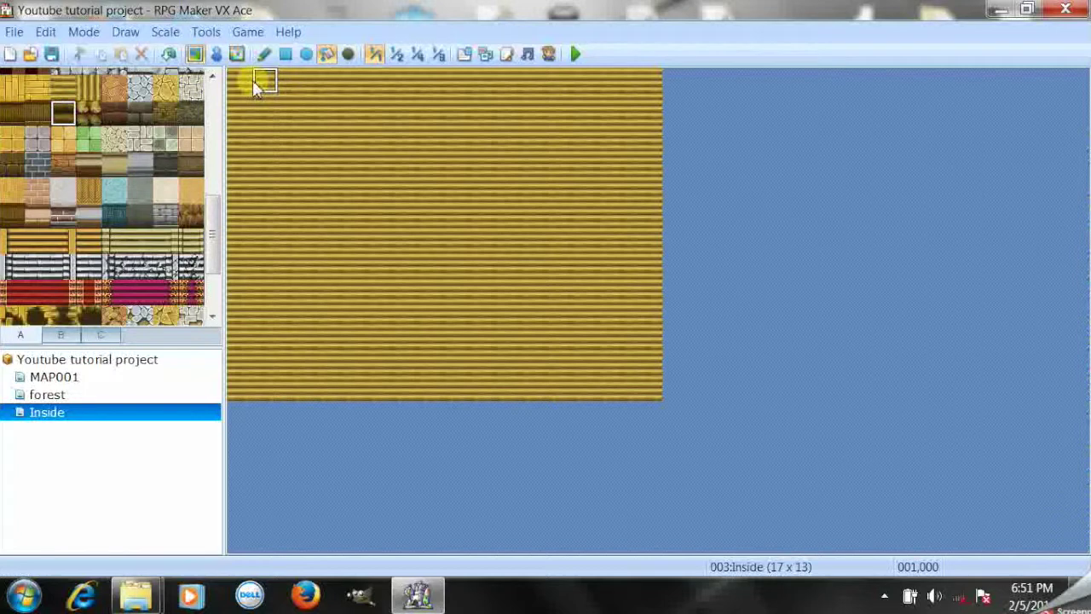
left_click(263, 54)
mouse_move(241, 81)
left_mouse_down()
mouse_move(564, 114)
mouse_move(642, 113)
mouse_move(644, 98)
mouse_move(440, 89)
mouse_move(408, 102)
mouse_move(236, 108)
mouse_move(393, 85)
left_mouse_up()
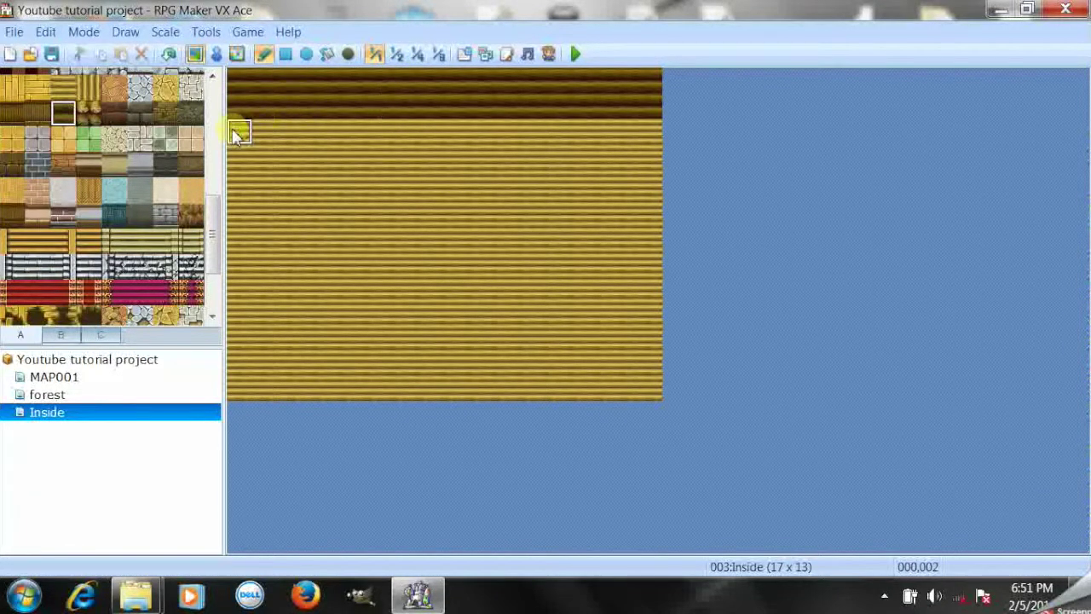
mouse_move(239, 129)
left_mouse_down()
mouse_move(397, 127)
mouse_move(551, 147)
mouse_move(653, 129)
left_mouse_up()
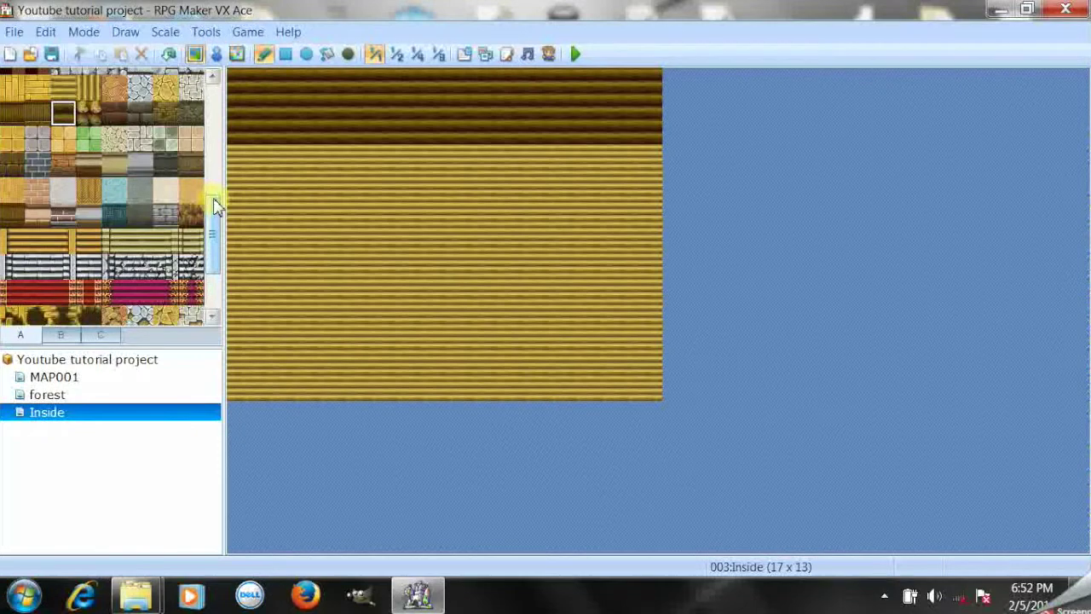
left_click_drag(214, 205, 214, 236)
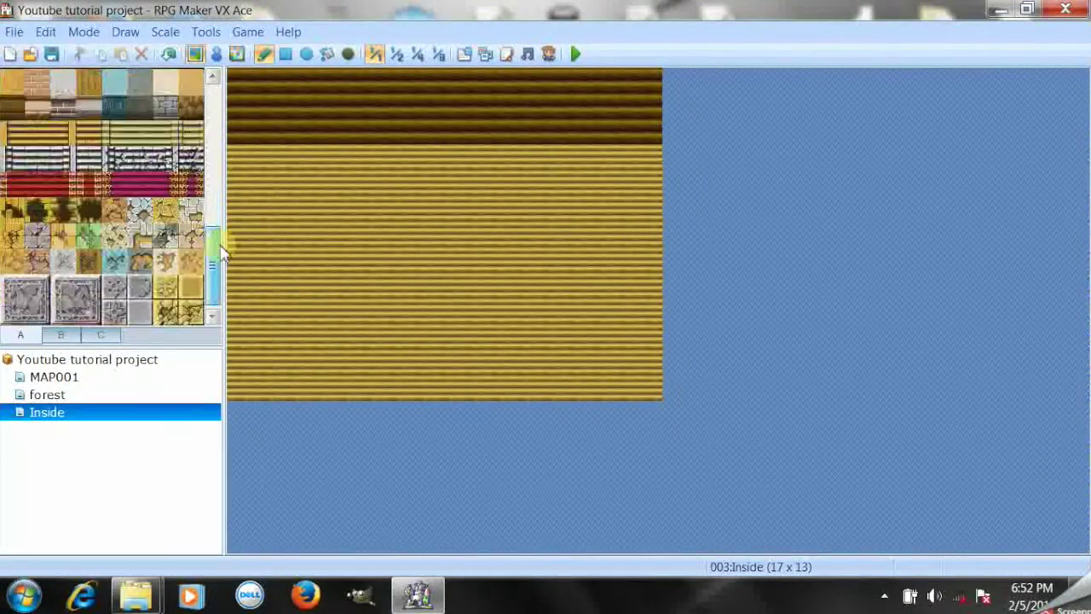
left_click(71, 333)
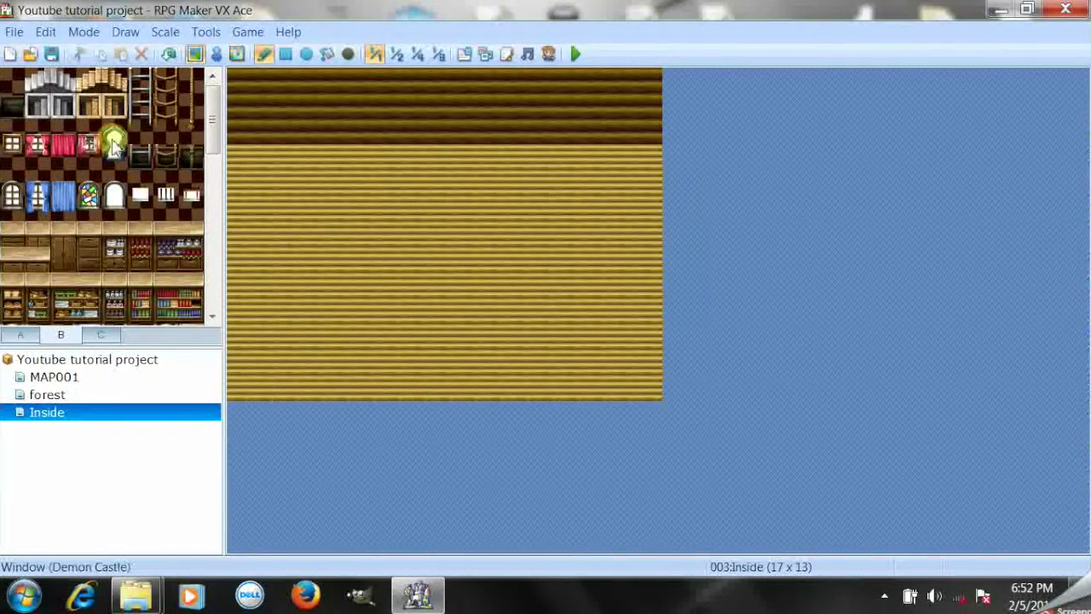
left_click_drag(213, 151, 219, 312)
Place three barrels in the top-left corner of the Inside map's floor
left_click(91, 333)
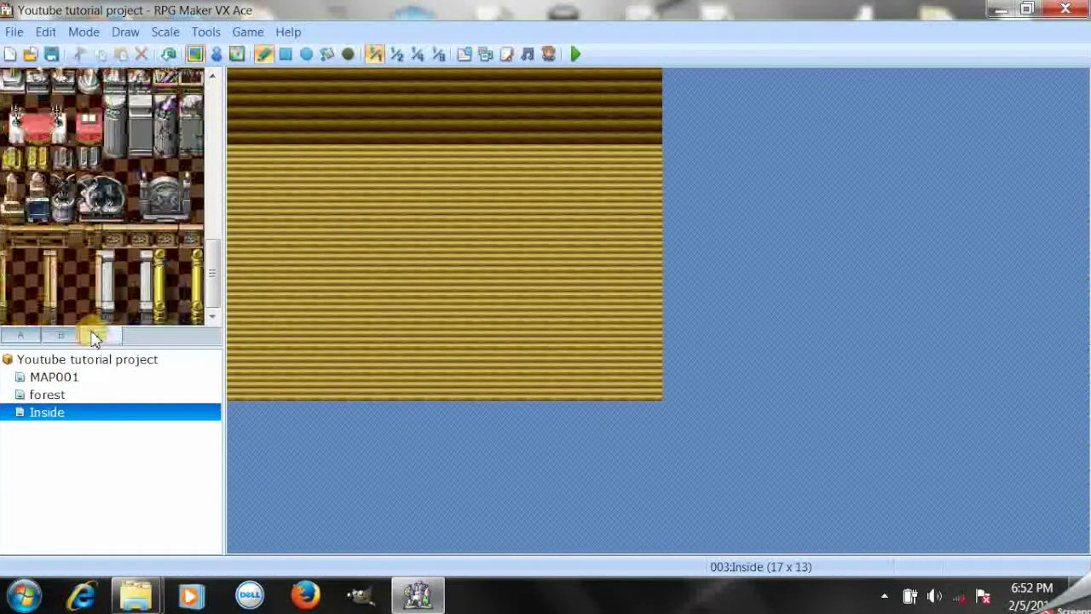
left_click(70, 334)
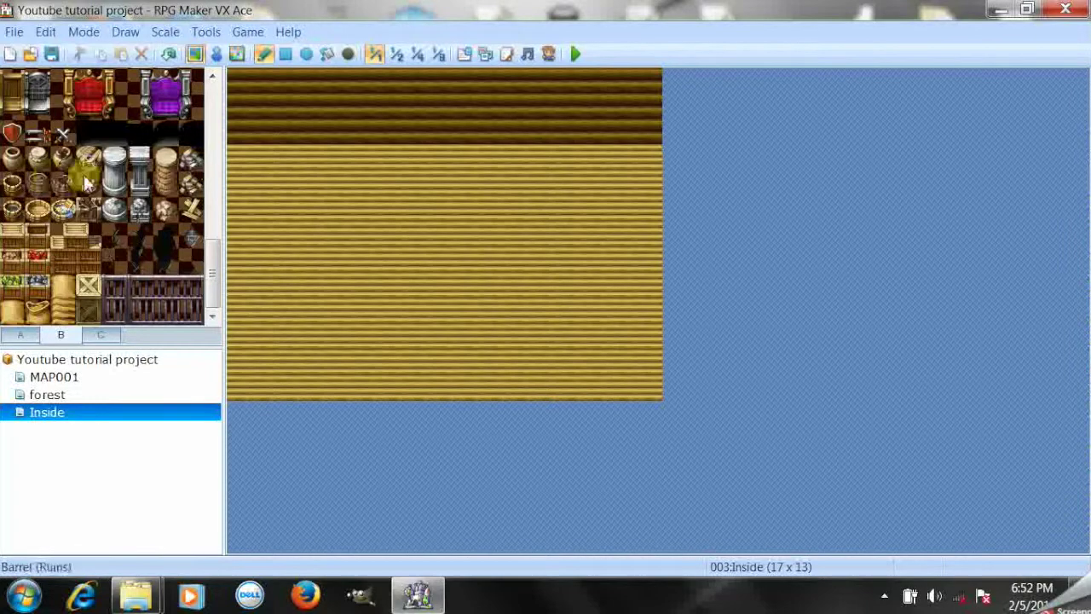
left_click(43, 183)
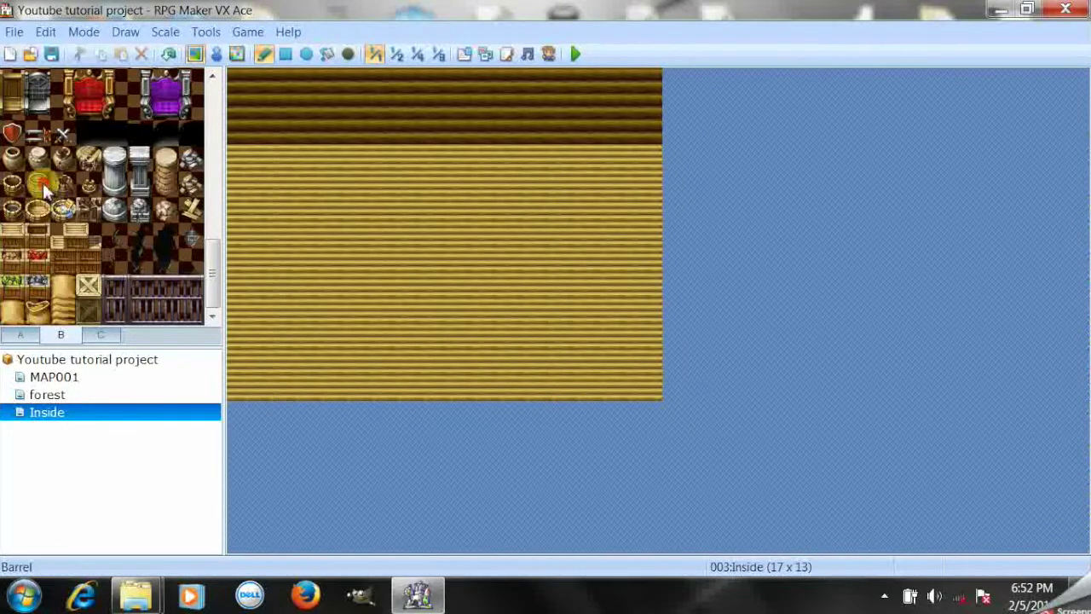
left_click(241, 154)
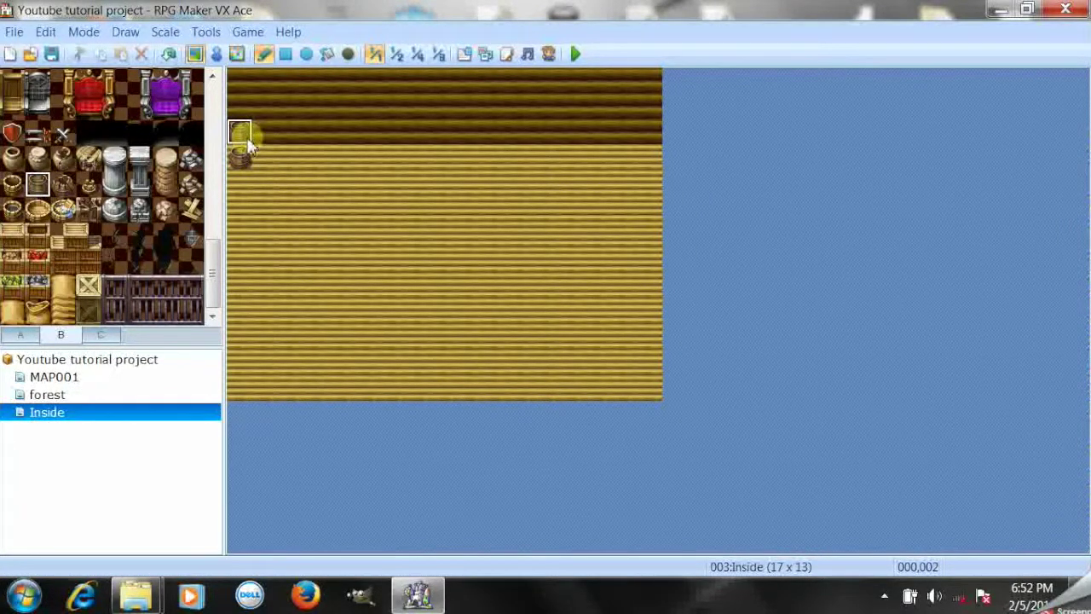
left_click(265, 156)
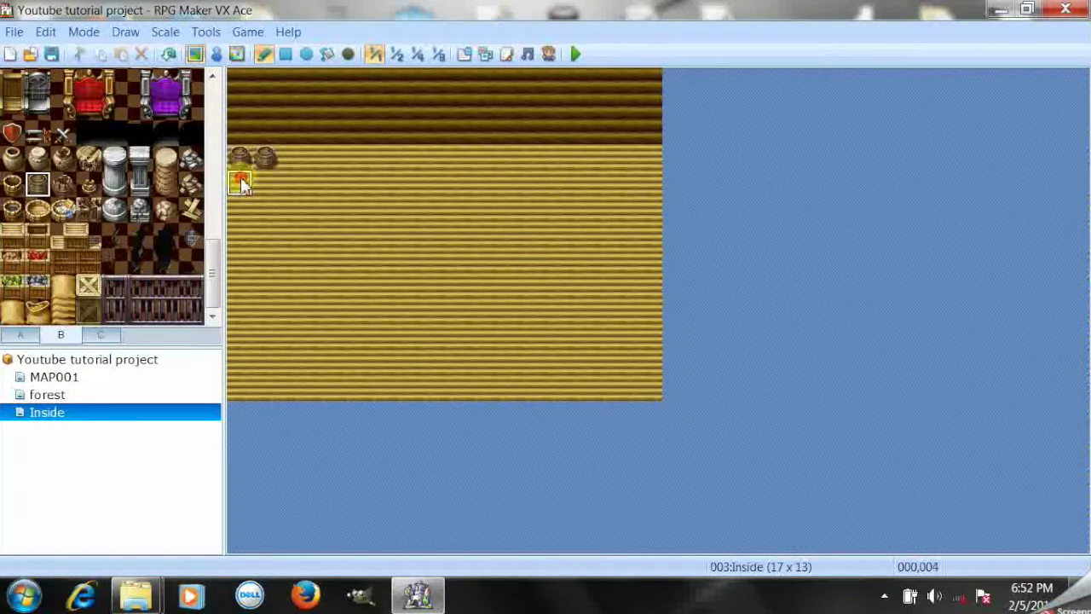
left_click(242, 184)
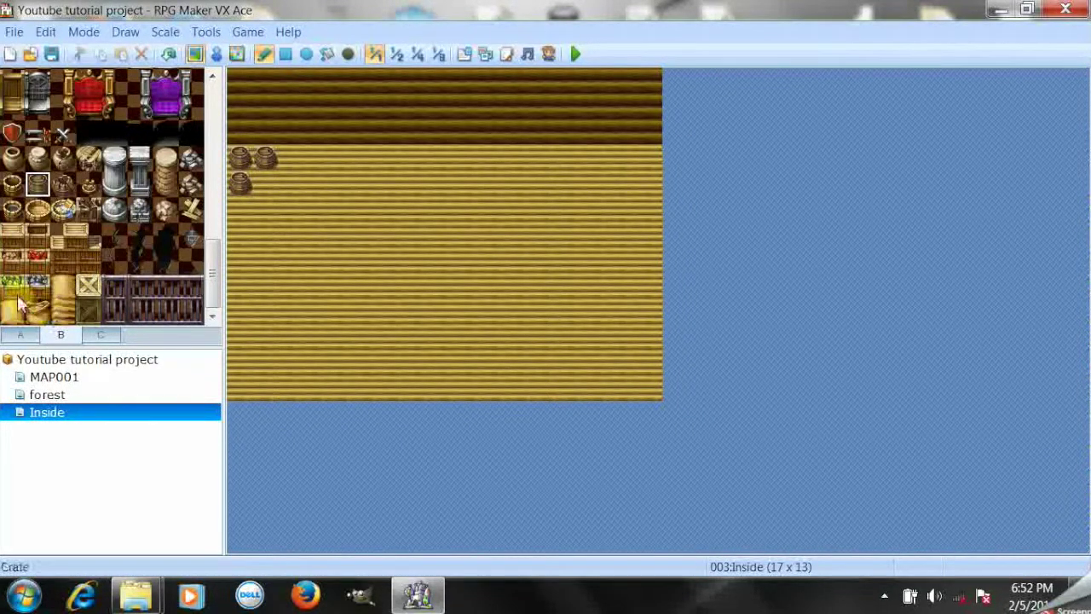
Add a red-topped crate beside the barrels and a pot at the floor's right end
left_click(42, 251)
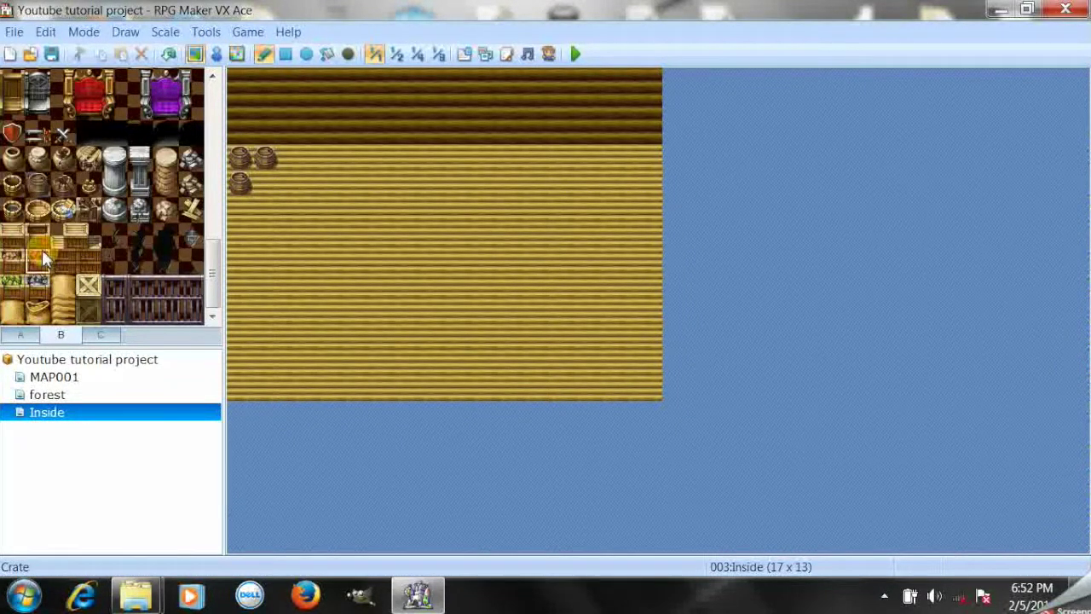
left_click(265, 181)
left_click(12, 209)
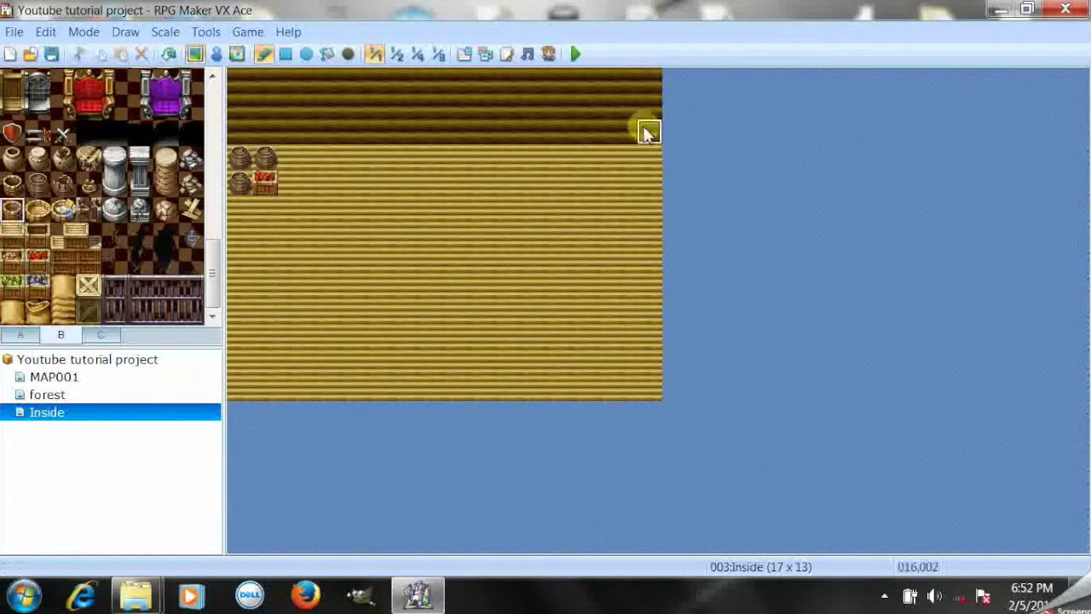
left_click(648, 162)
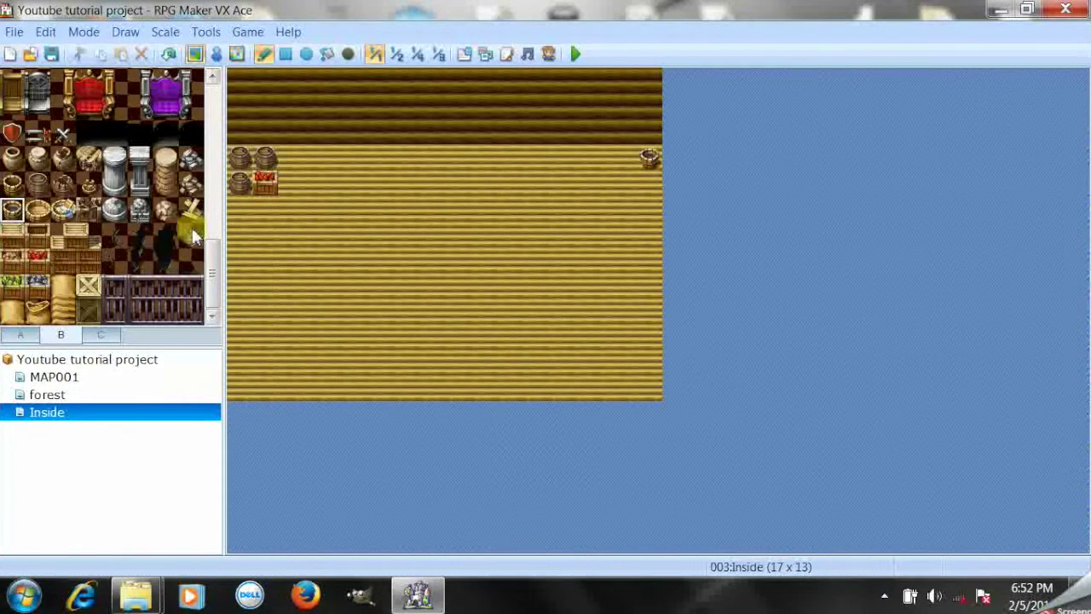
left_click(20, 337)
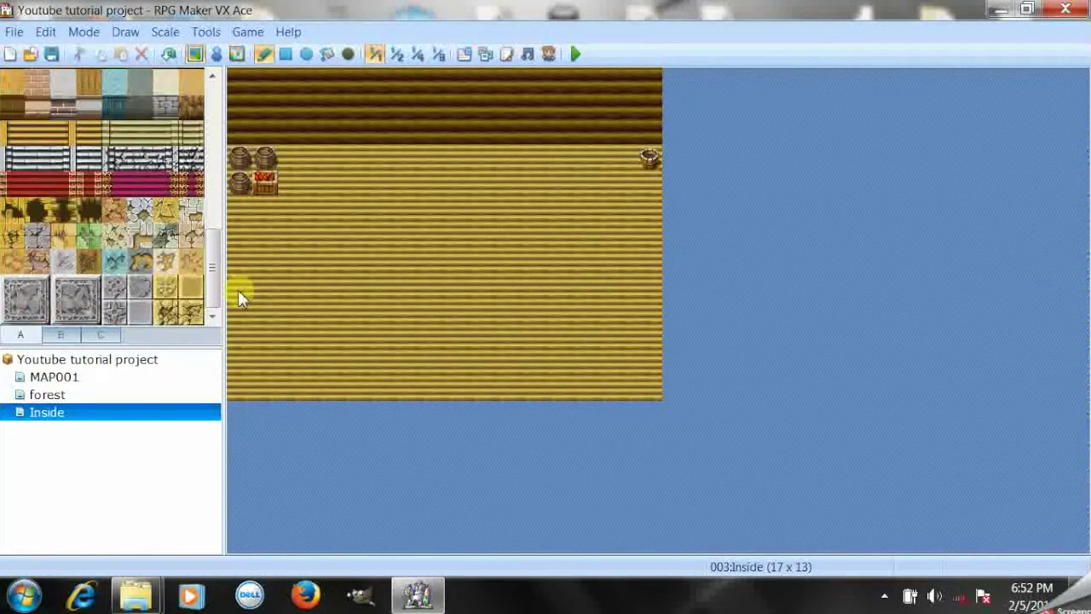
left_click_drag(215, 262, 220, 136)
left_click(63, 154)
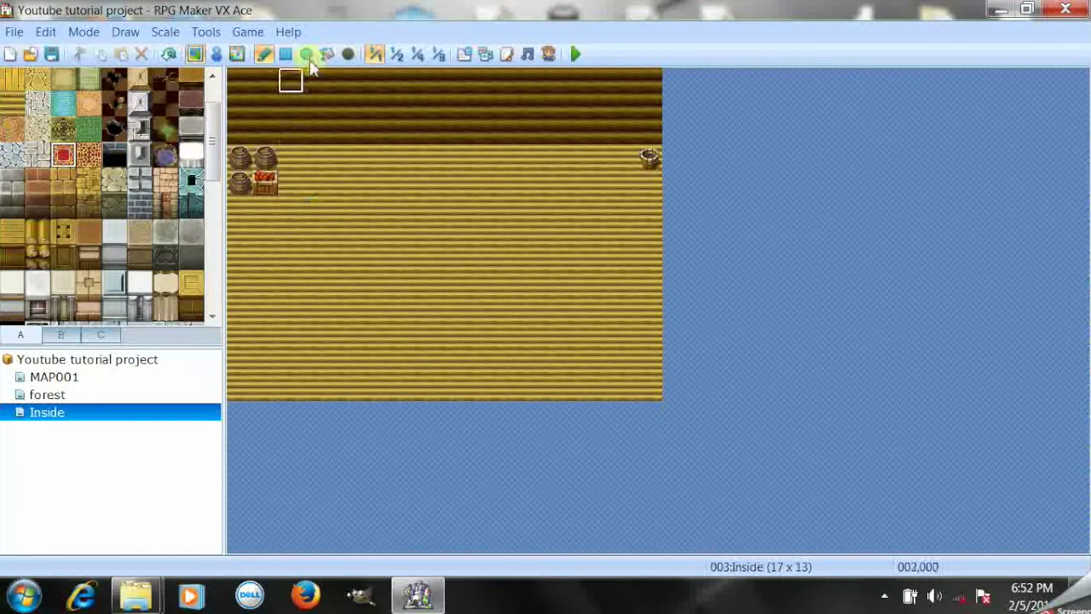
Draw a large red carpet across the Inside floor with the Rectangle tool
left_click(286, 55)
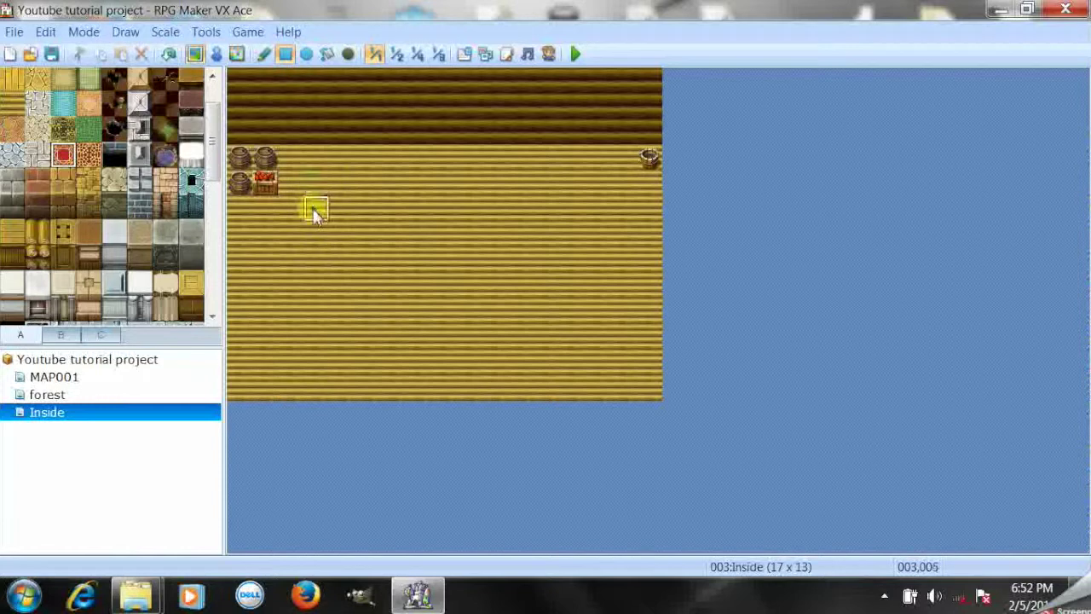
left_click_drag(312, 213, 549, 349)
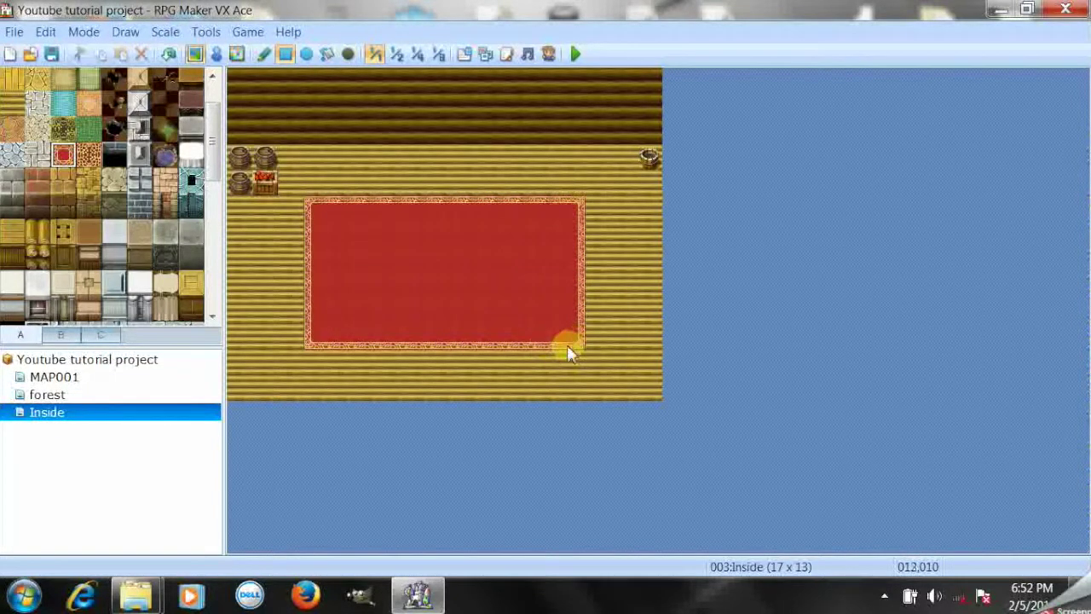
left_click_drag(570, 353, 596, 360)
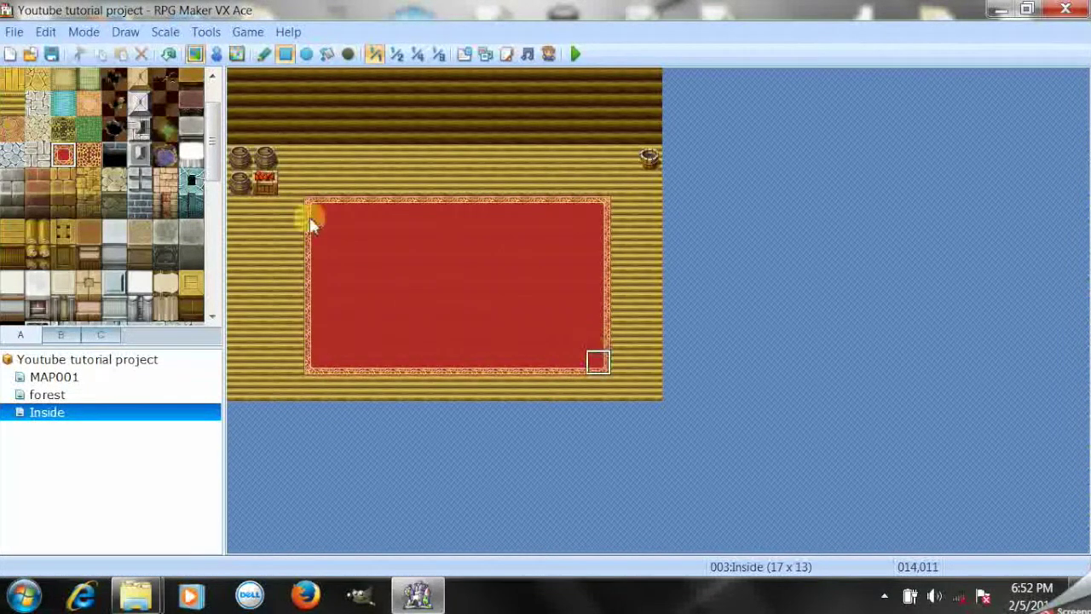
mouse_move(303, 210)
left_mouse_down()
mouse_move(282, 265)
mouse_move(281, 353)
left_mouse_up()
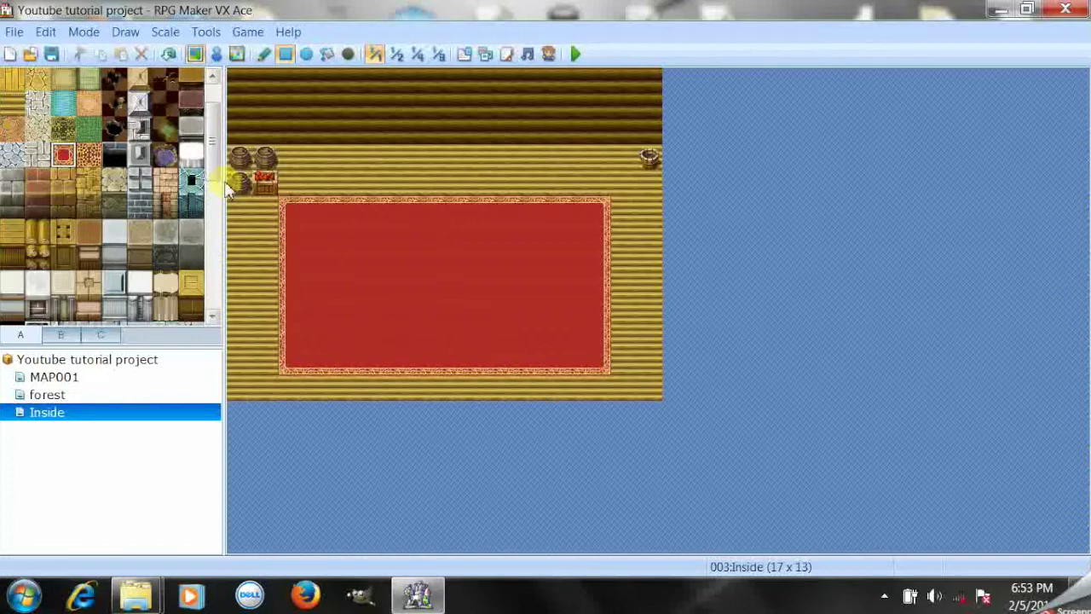
left_click_drag(213, 170, 216, 238)
Paint the bottom floor row with dark Floor (Dirt) tiles, leaving a doorway gap
left_click(57, 232)
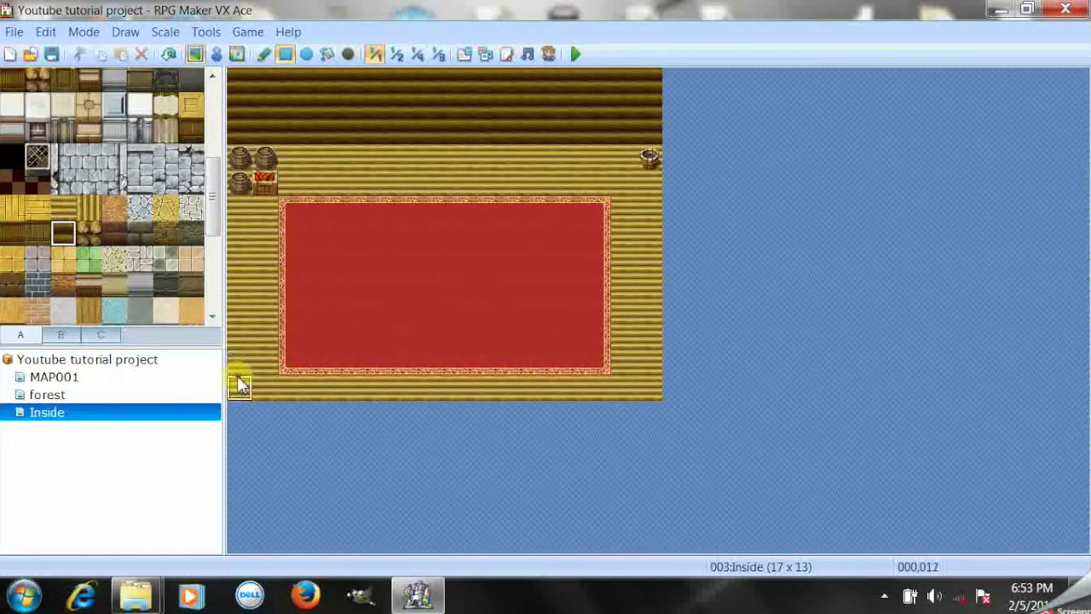
left_click_drag(238, 379, 306, 394)
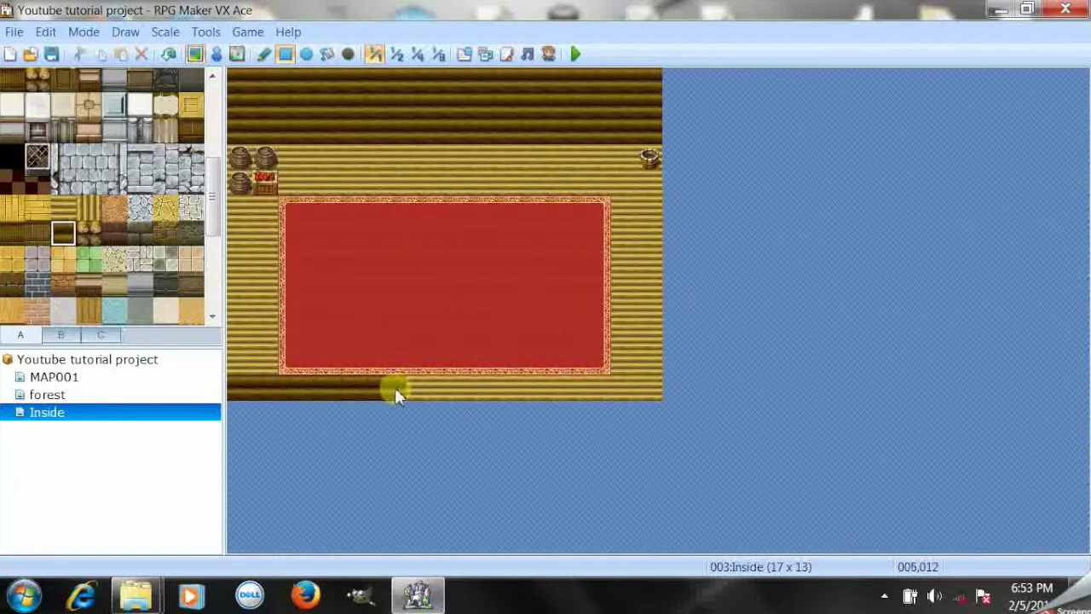
left_click_drag(408, 388, 566, 386)
key("ctrl+z")
left_click_drag(494, 388, 645, 390)
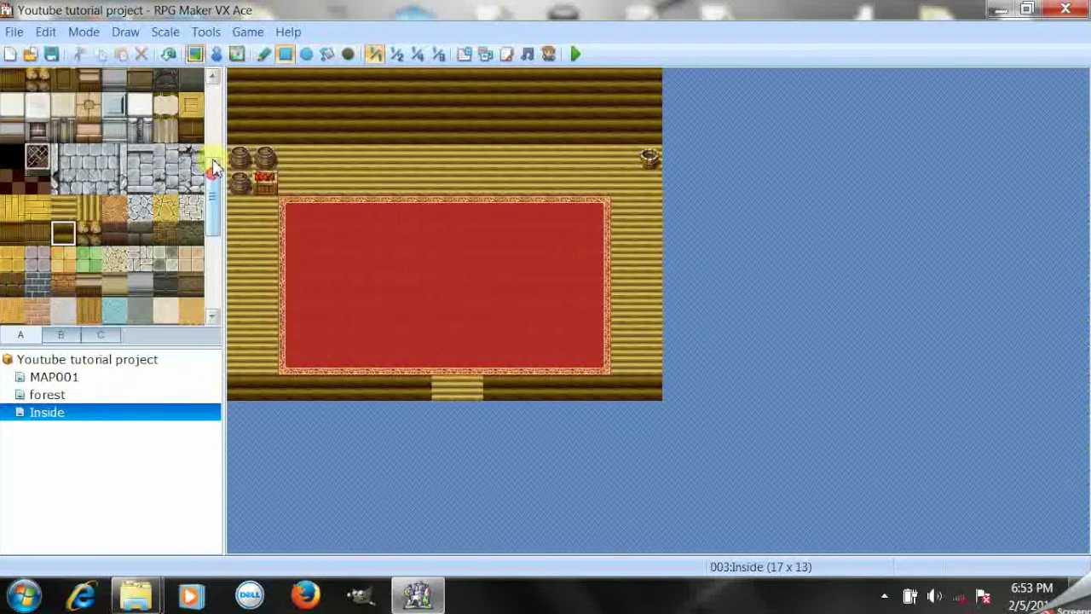
left_click_drag(214, 161, 226, 74)
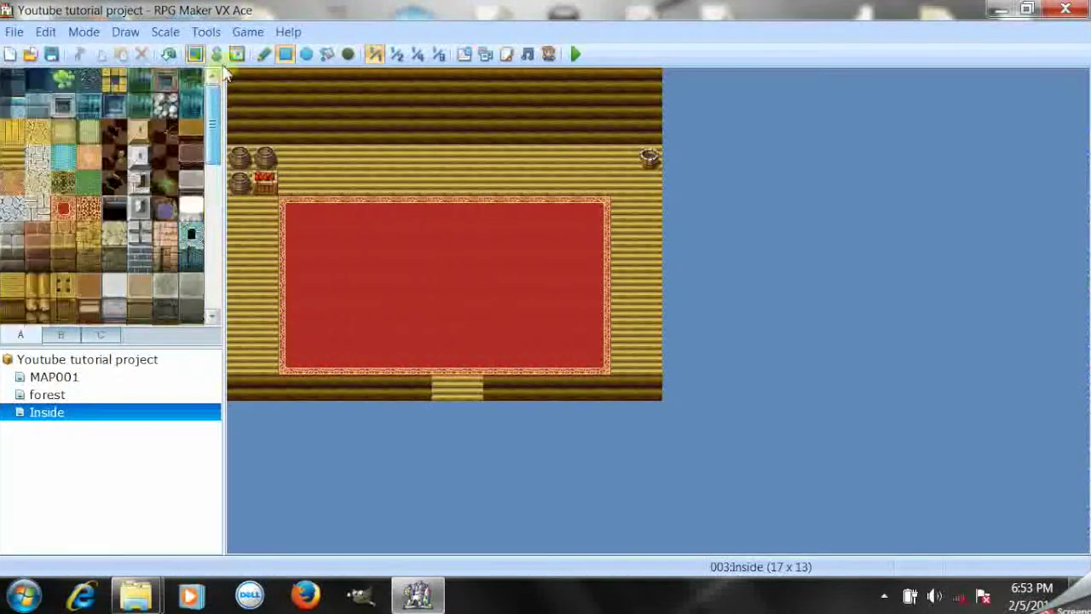
left_click(53, 334)
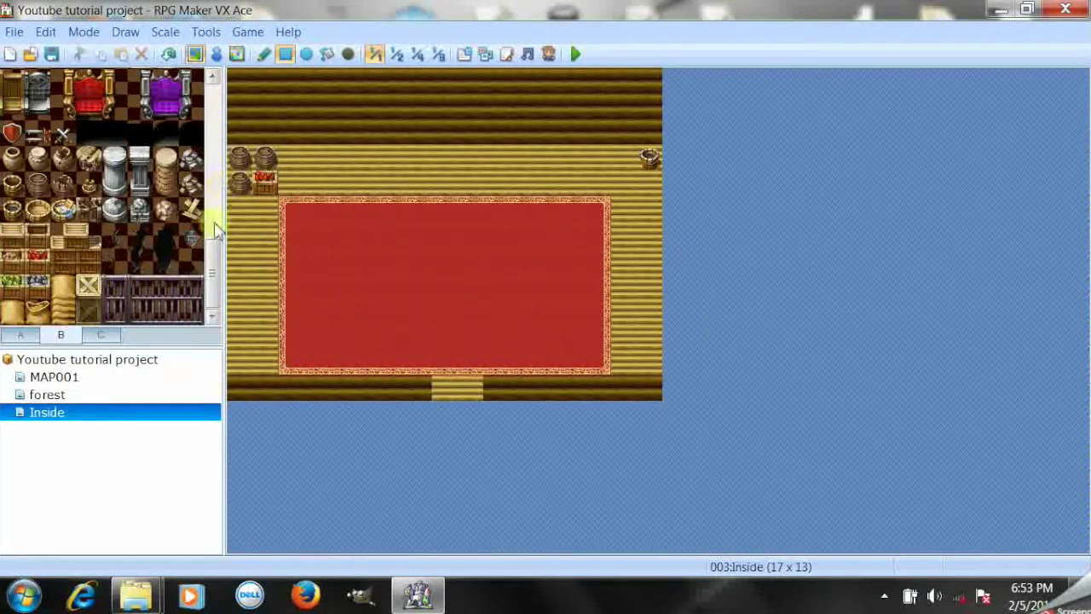
Place two pink beds on the back wall, one at the left and one at the right
left_click_drag(214, 244, 236, 136)
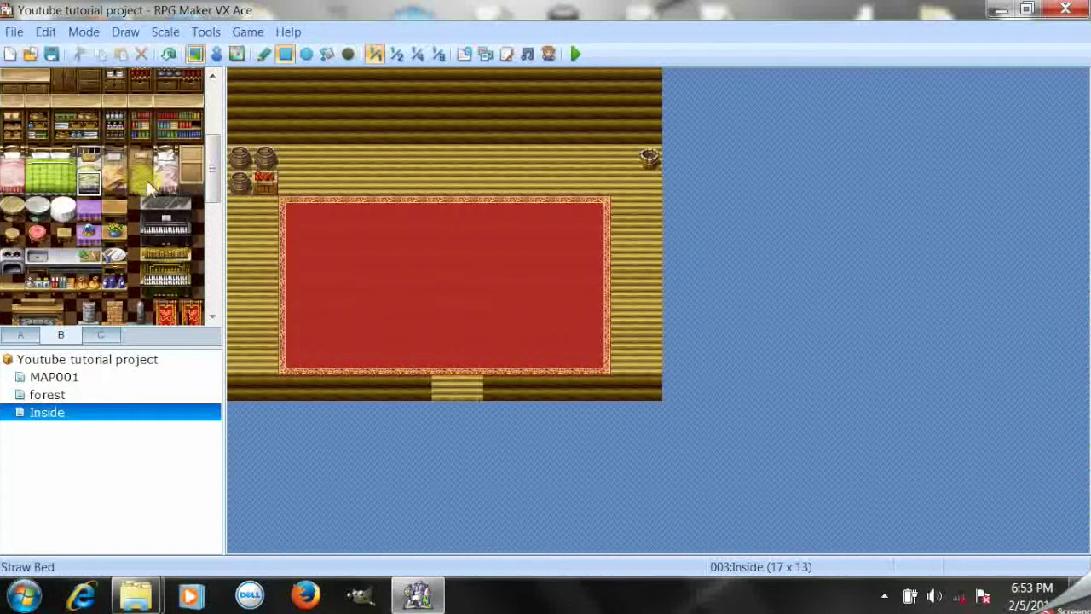
left_click(81, 189)
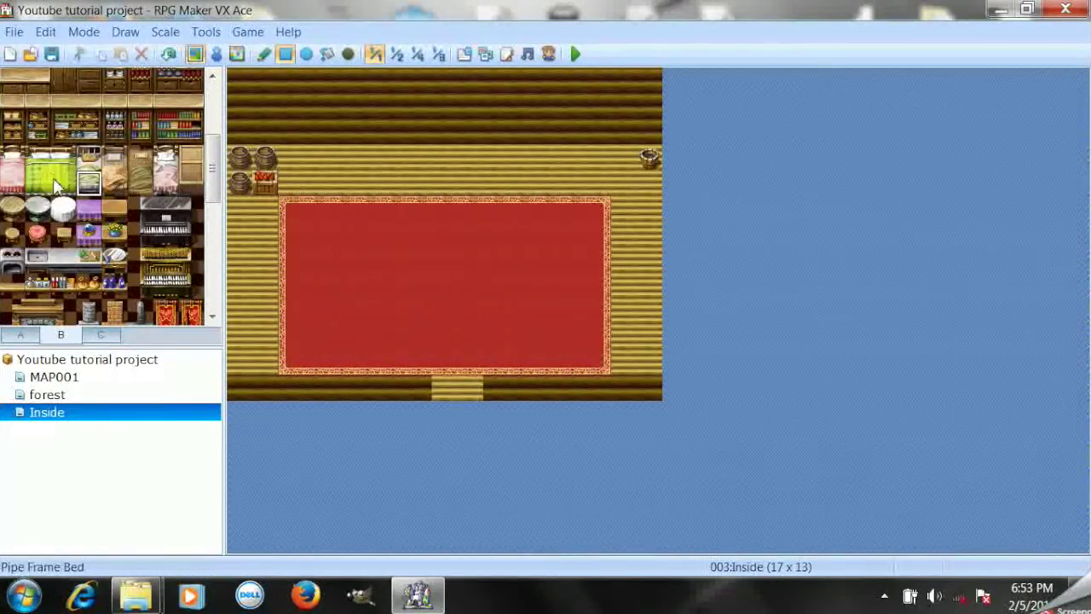
left_click_drag(14, 162, 15, 186)
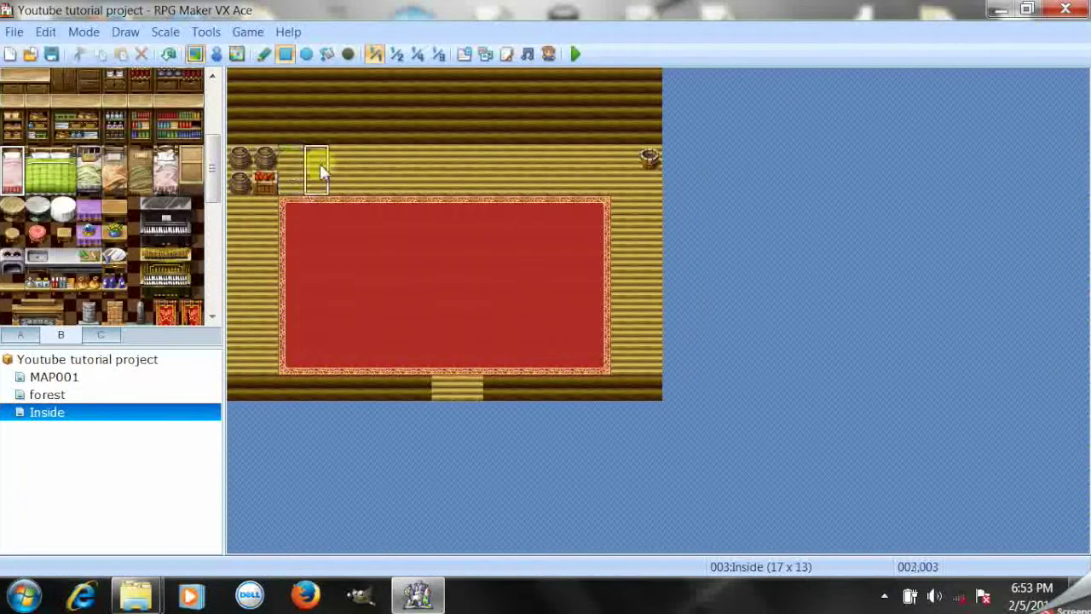
left_click(264, 54)
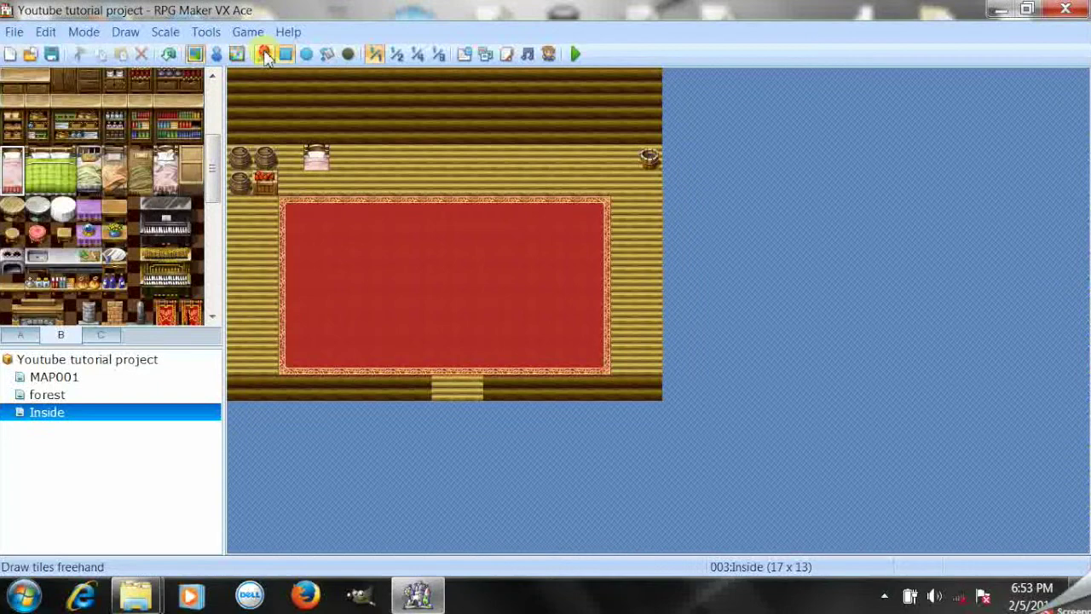
left_click(316, 171)
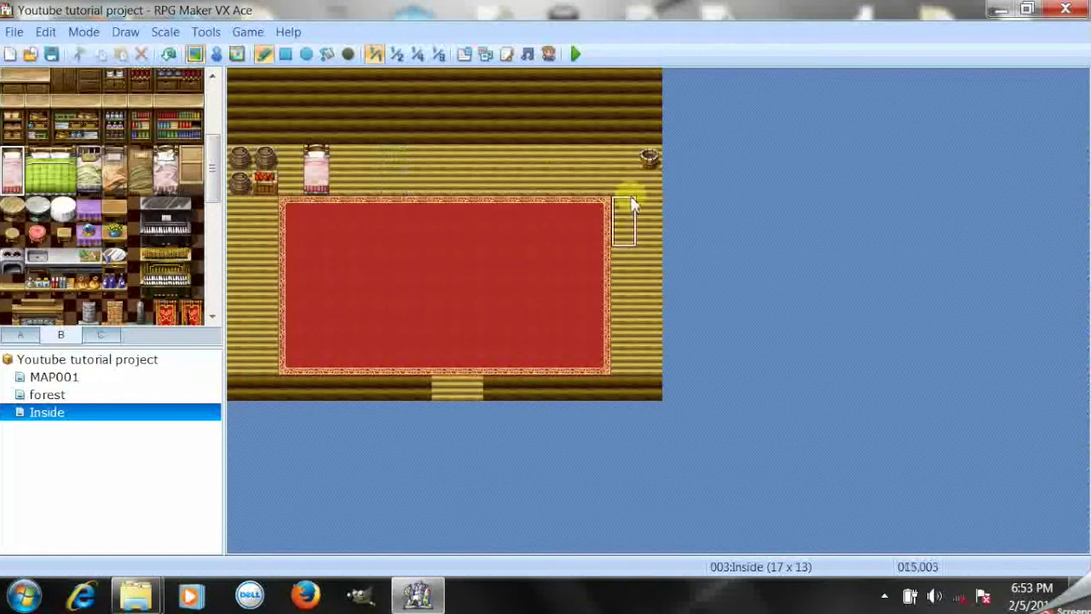
left_click(572, 175)
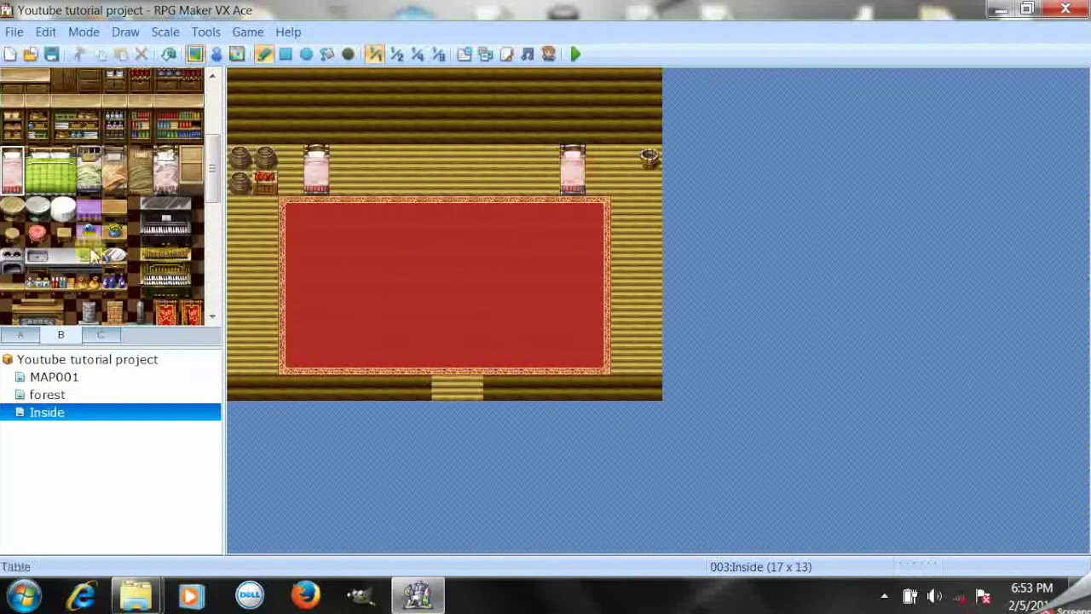
Place the three-by-two stone fireplace centred on the back wall between the beds
mouse_move(207, 194)
left_mouse_down()
mouse_move(214, 236)
mouse_move(214, 184)
mouse_move(213, 205)
left_mouse_up()
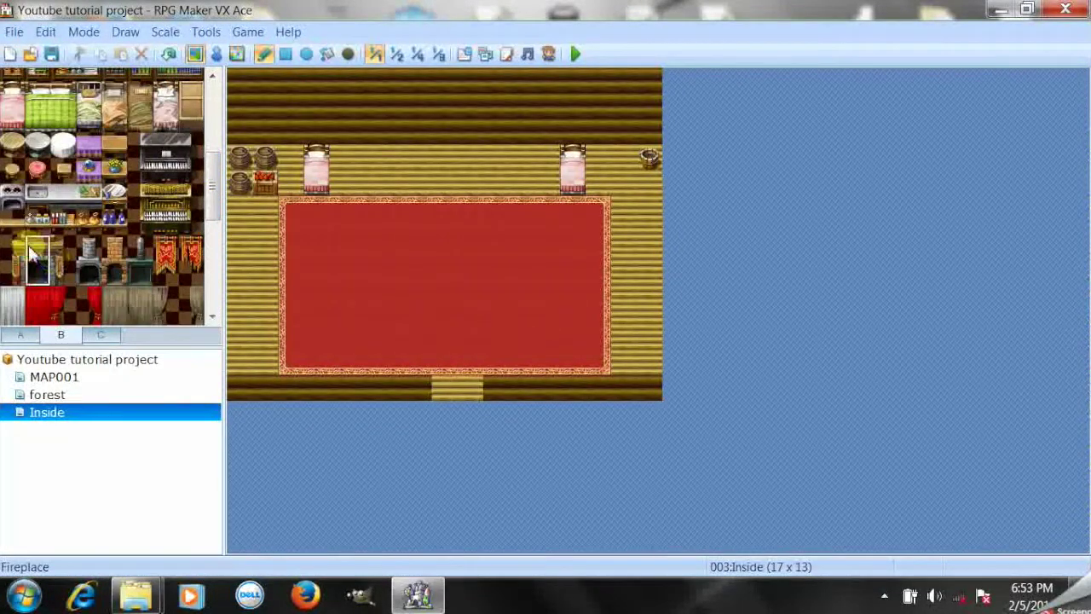
left_click_drag(13, 242, 70, 278)
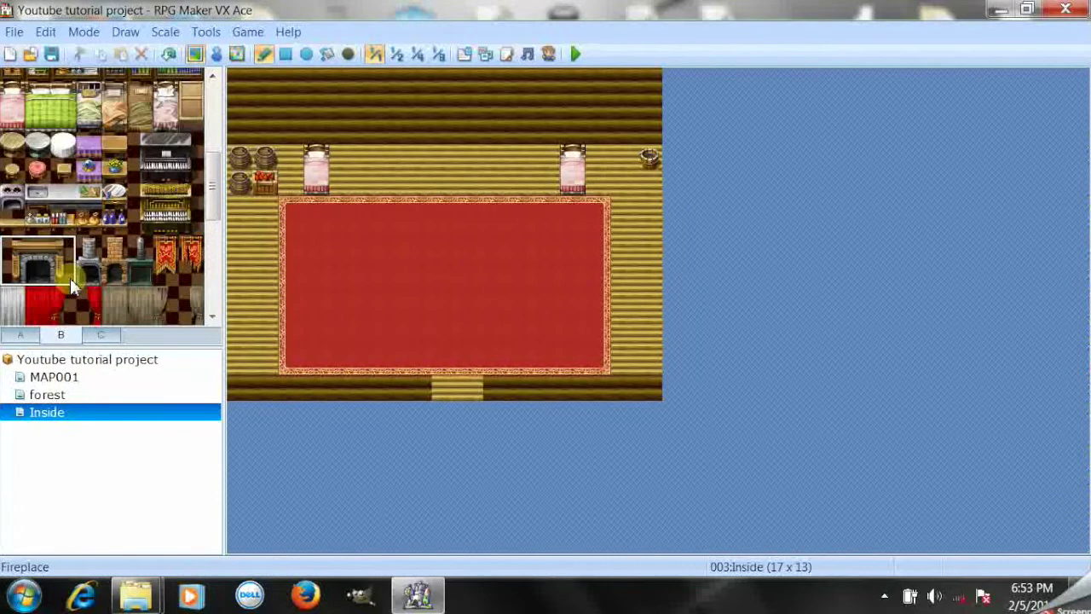
left_click(424, 137)
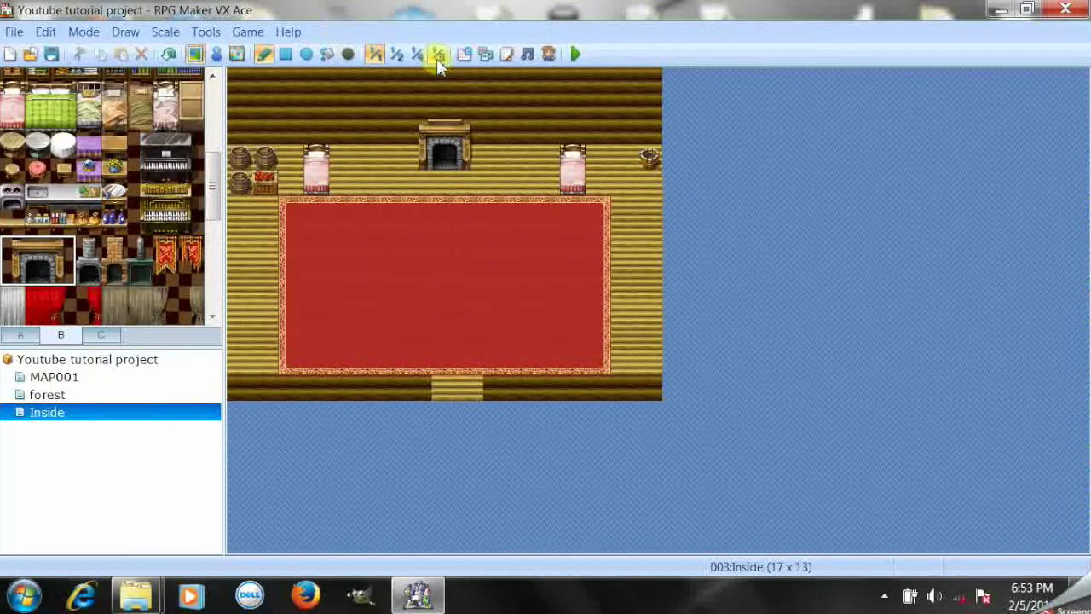
left_click(554, 54)
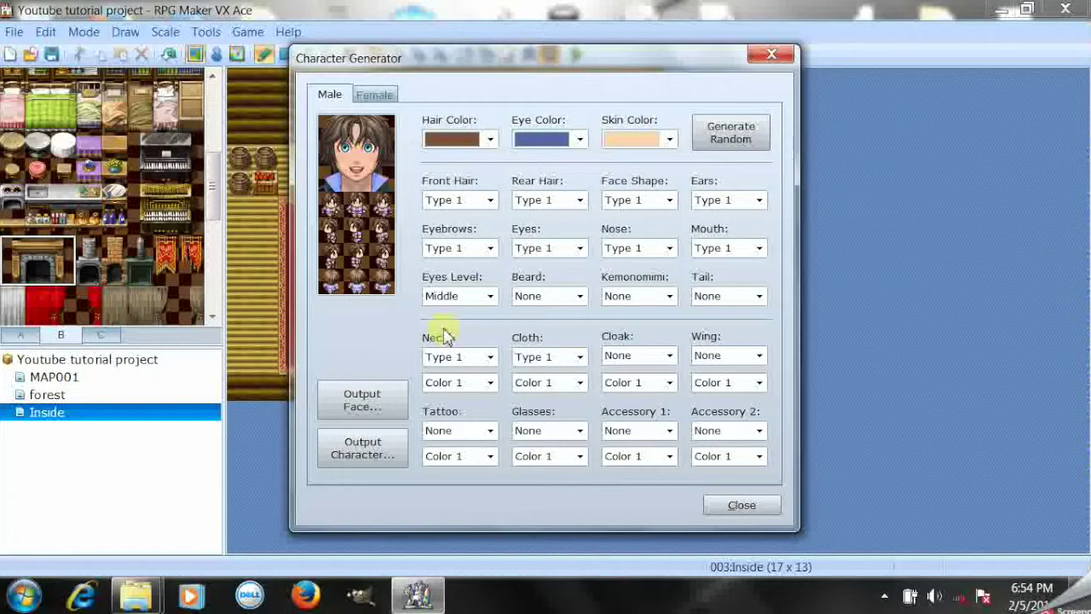
Set the character's clothing and neck piece both to Type 12
left_click(546, 365)
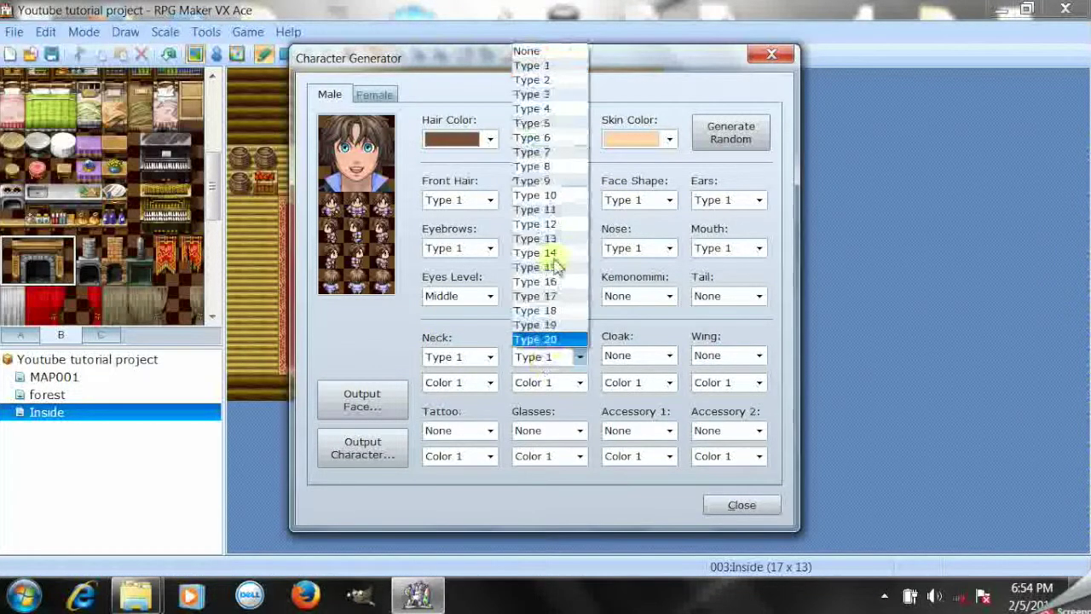
left_click(546, 221)
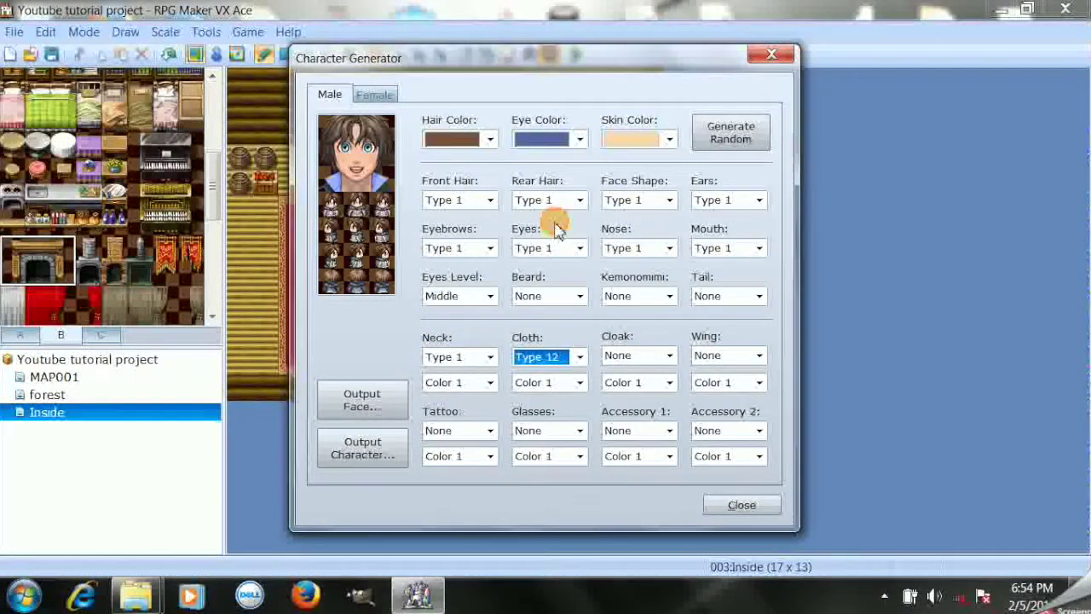
left_click(469, 361)
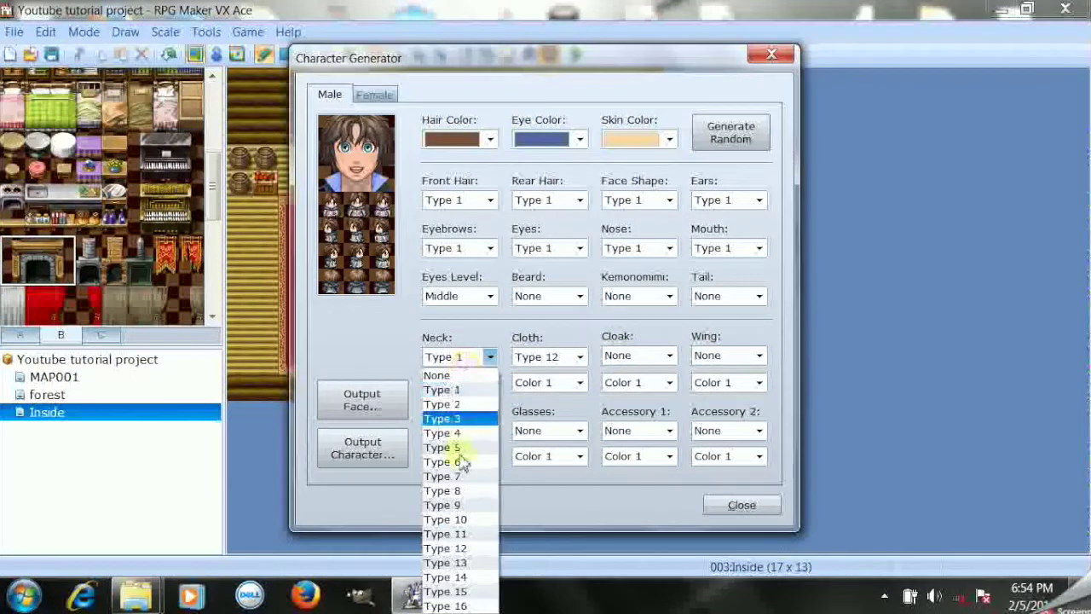
left_click(455, 445)
left_click(475, 356)
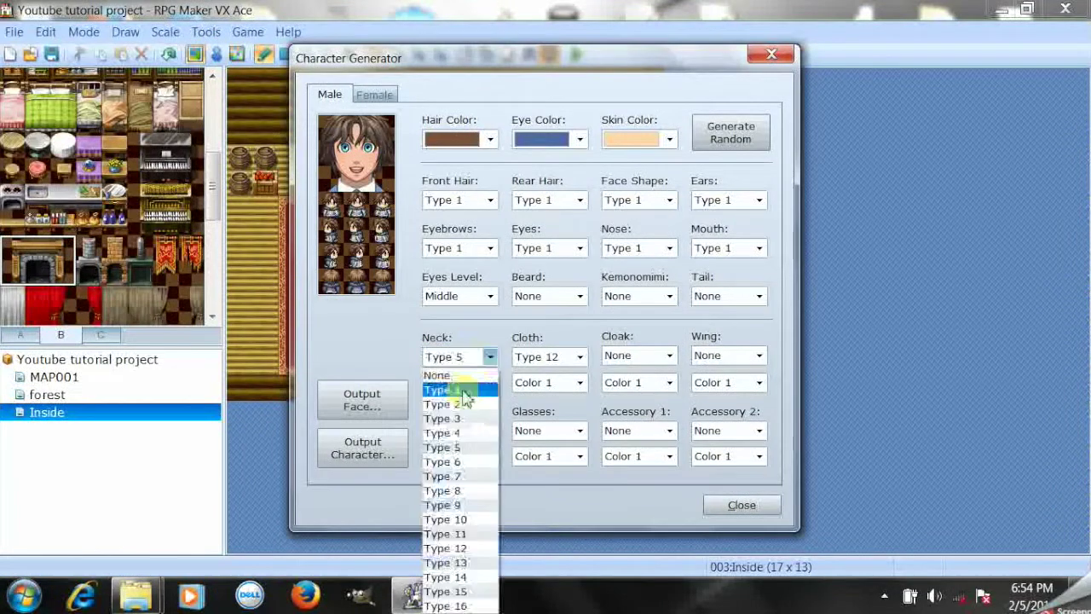
left_click(464, 399)
left_click(458, 358)
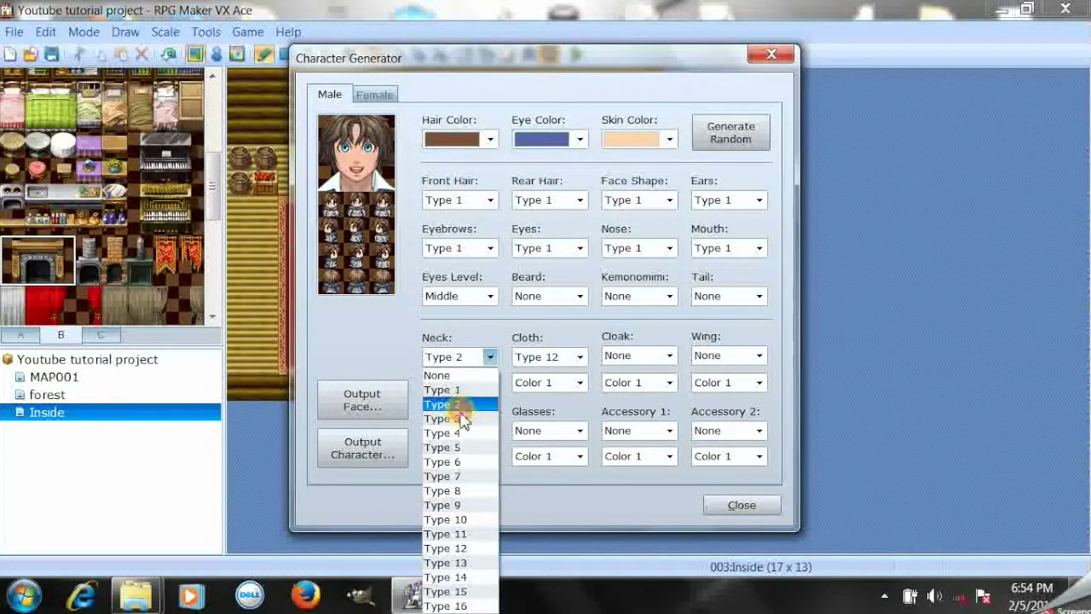
left_click(460, 405)
left_click(460, 358)
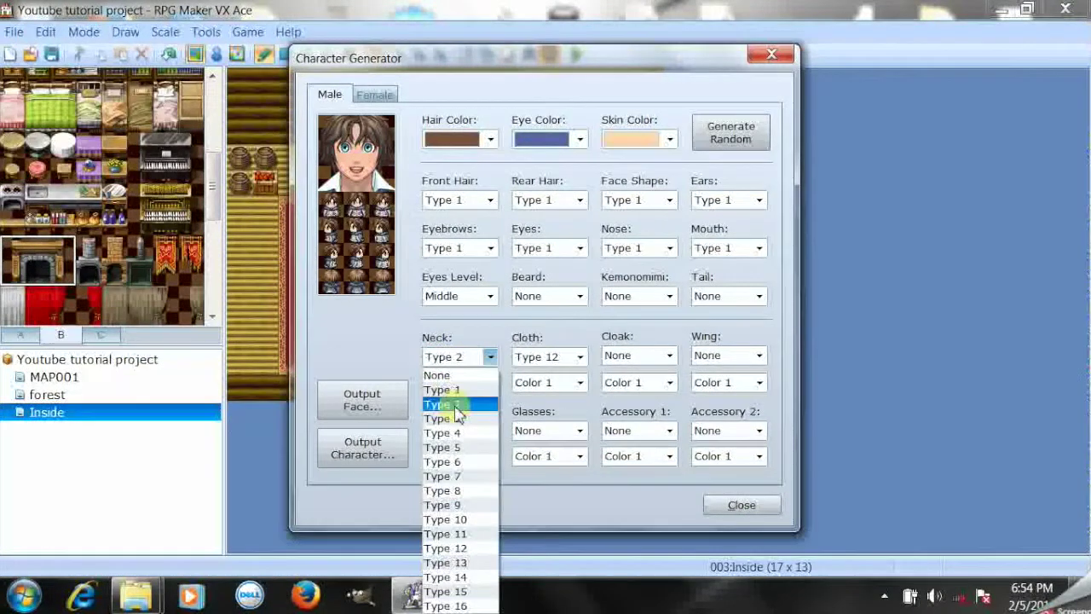
left_click(455, 404)
left_click(470, 362)
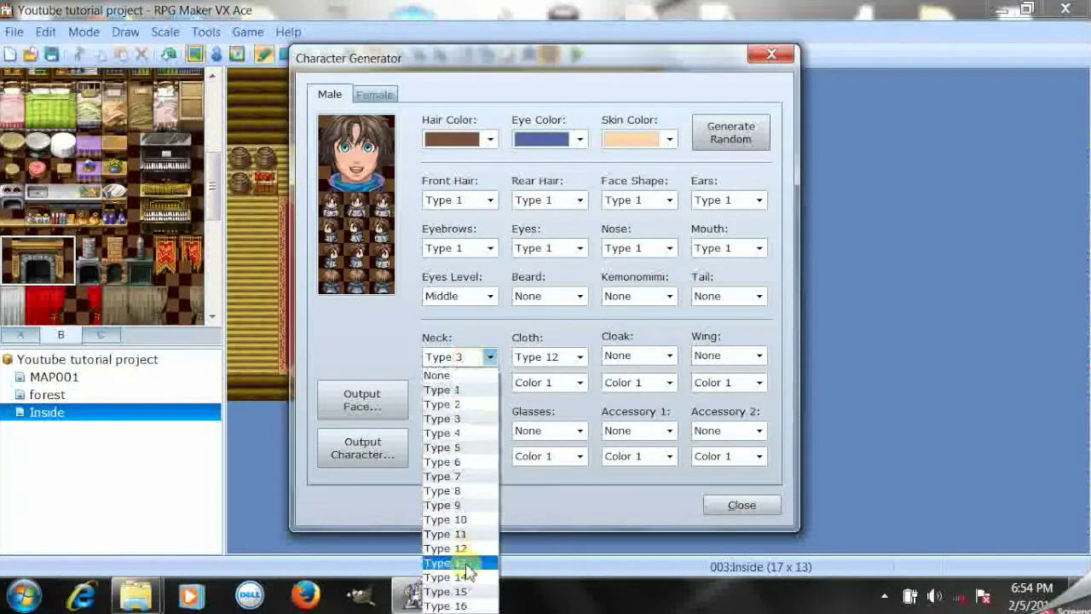
left_click(466, 554)
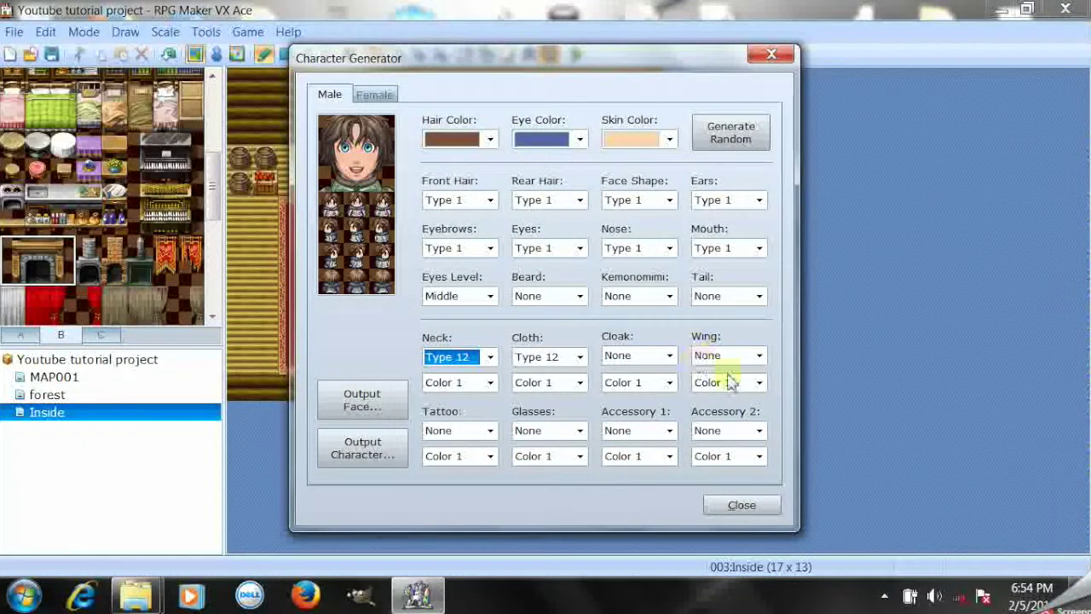
Give the character dark grey hair, green eyes and the light skin colour
left_click(482, 139)
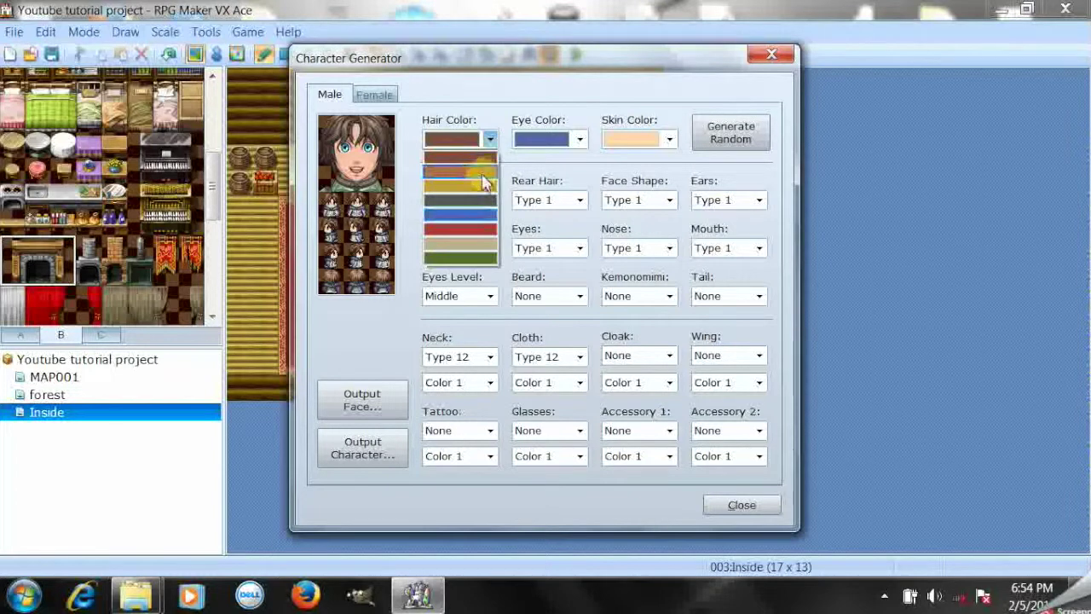
left_click(483, 174)
left_click(487, 138)
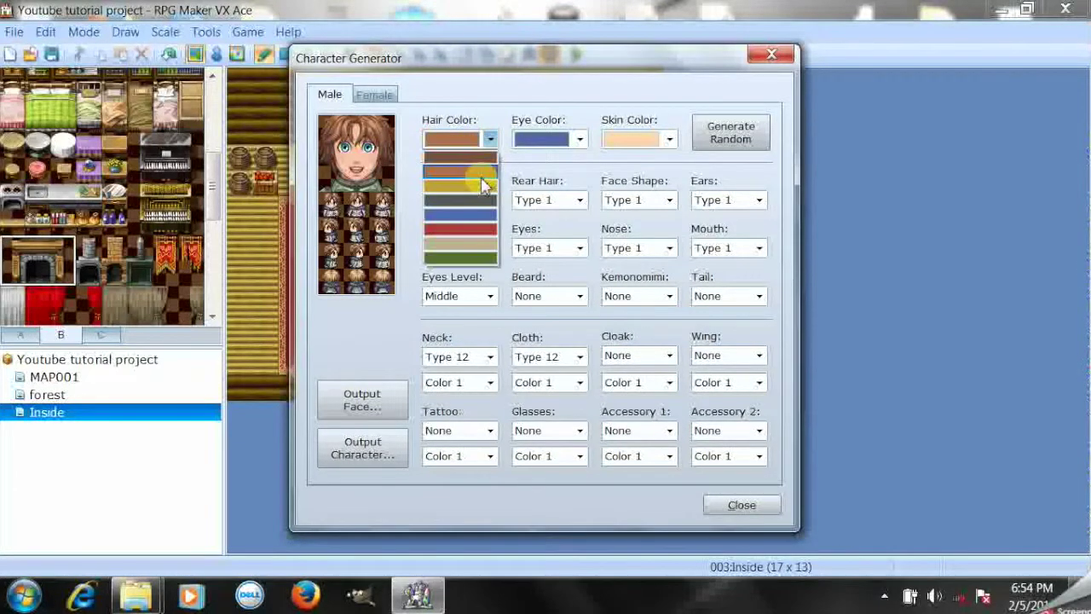
left_click(482, 200)
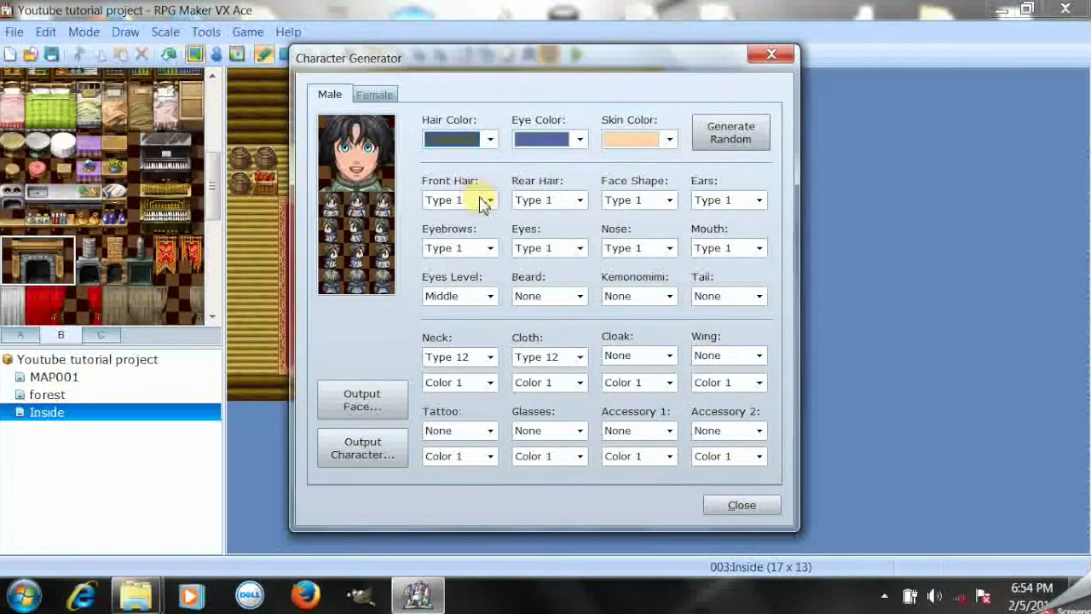
left_click(554, 139)
left_click(554, 184)
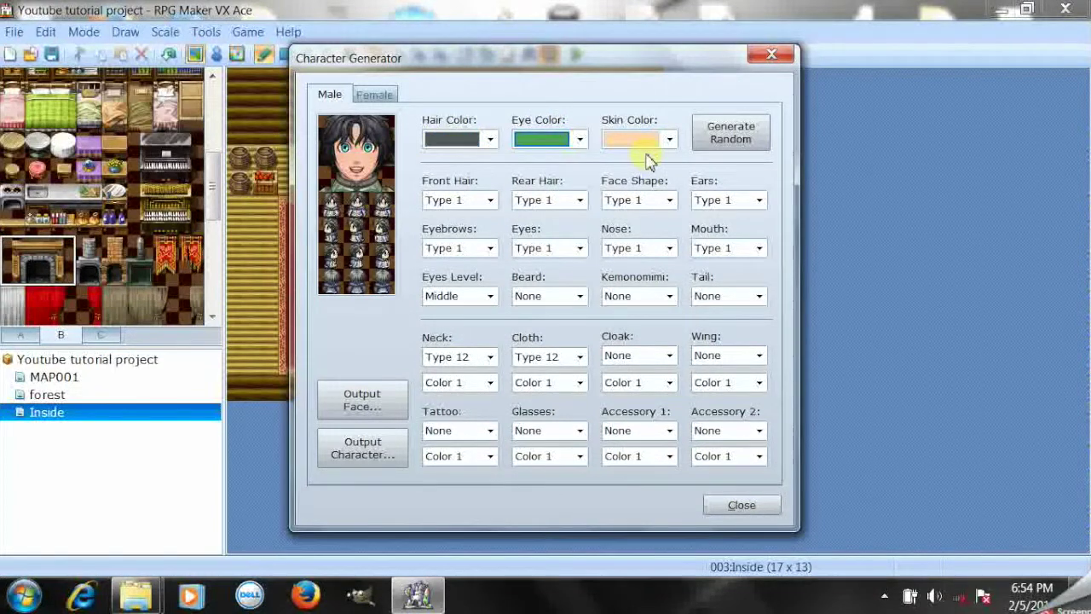
left_click(647, 143)
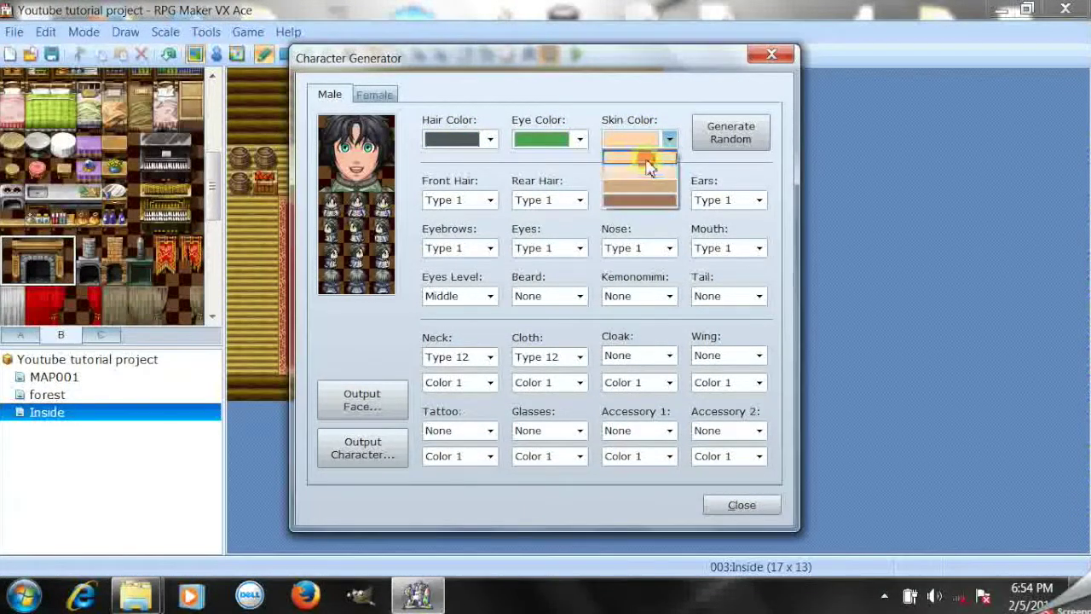
left_click(653, 158)
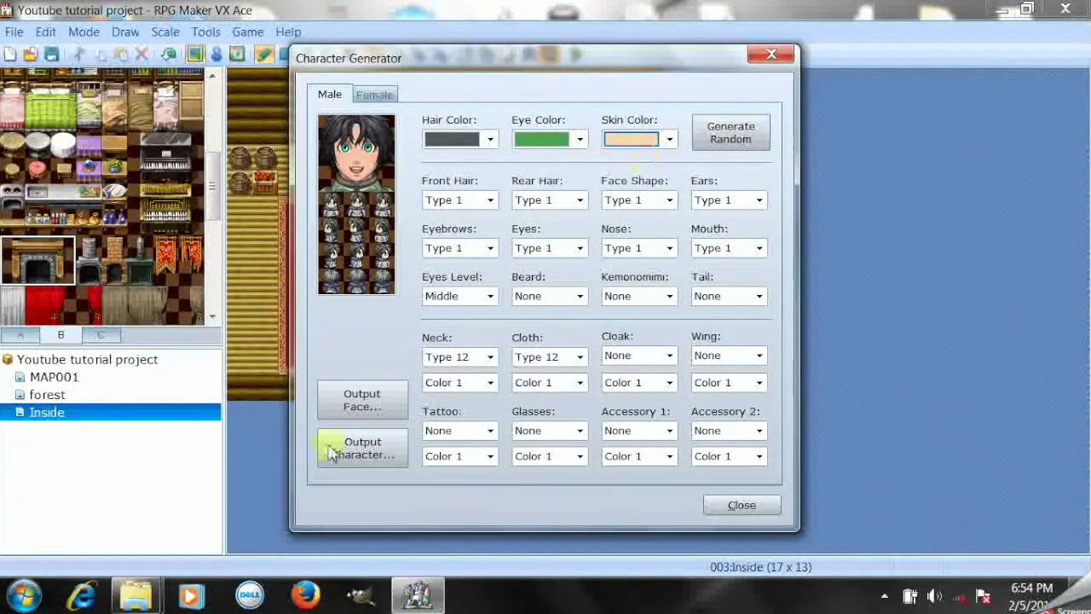
left_click(378, 459)
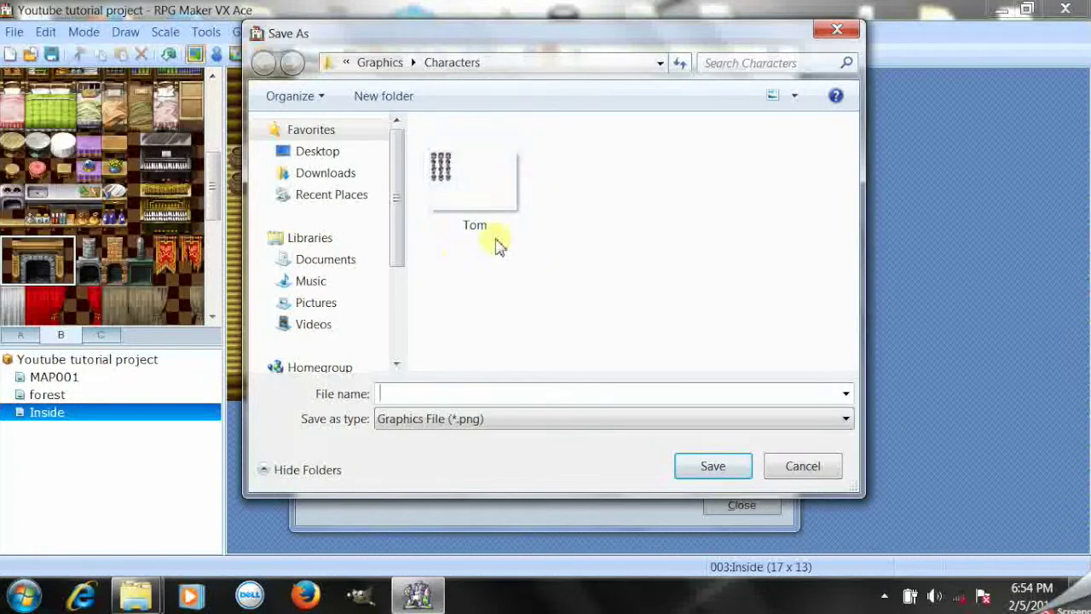
Save the walking sprite sheet as Tom.png in Graphics › Characters, replacing the existing file
type("Tom")
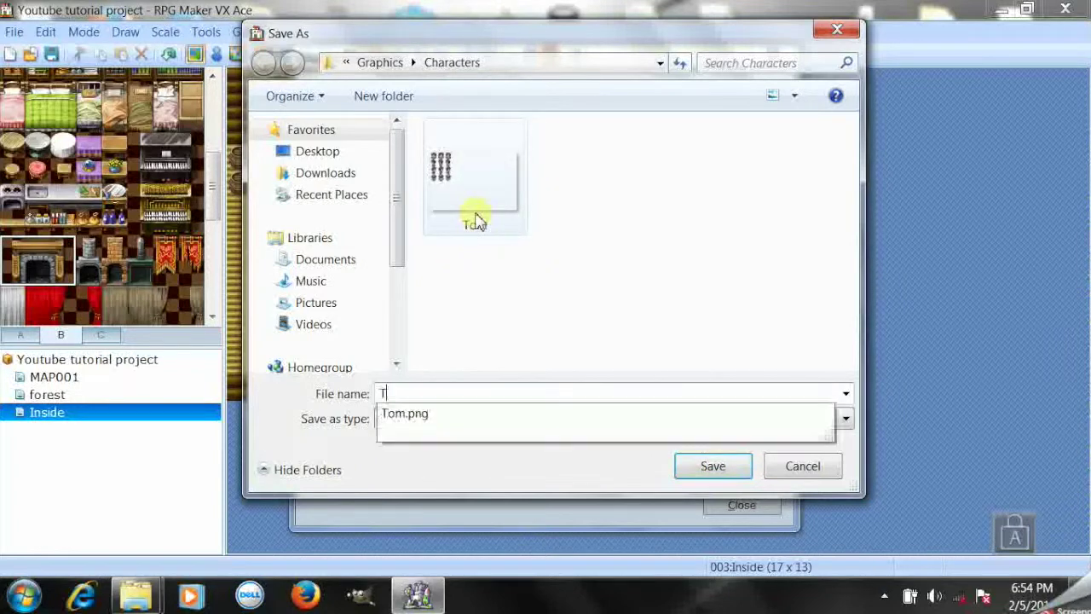
left_click(713, 465)
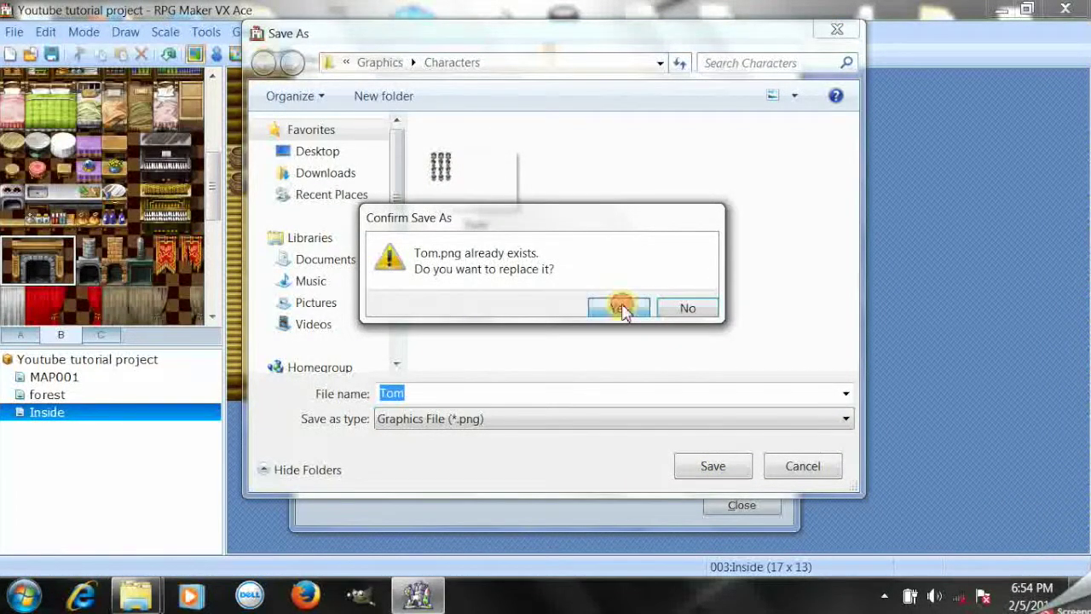
left_click(621, 308)
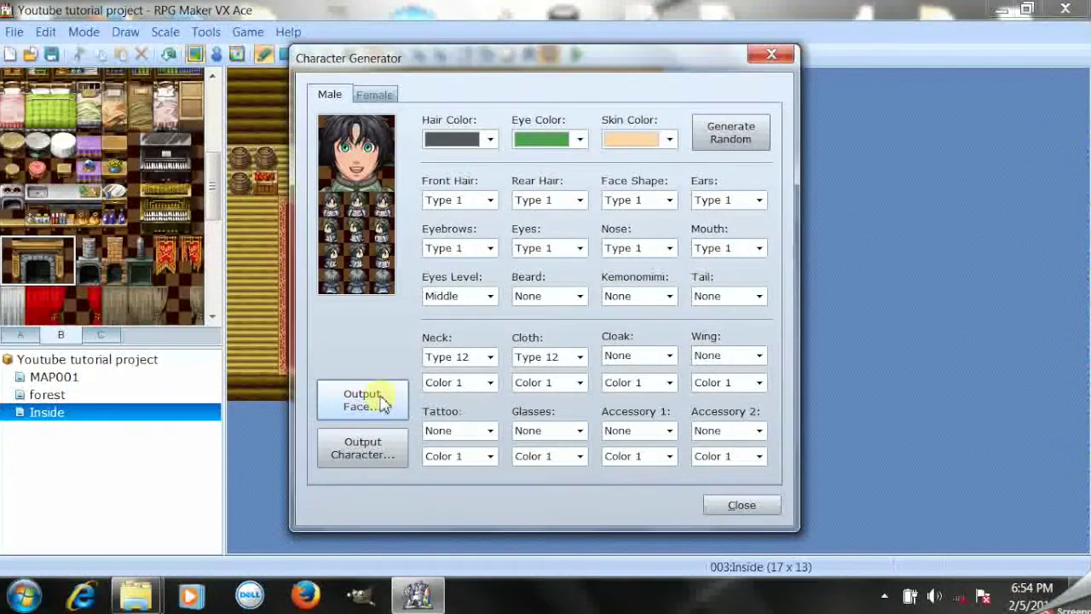
Export the face graphic as Tom.png, replacing the old one, and close the Character Generator
left_click(375, 399)
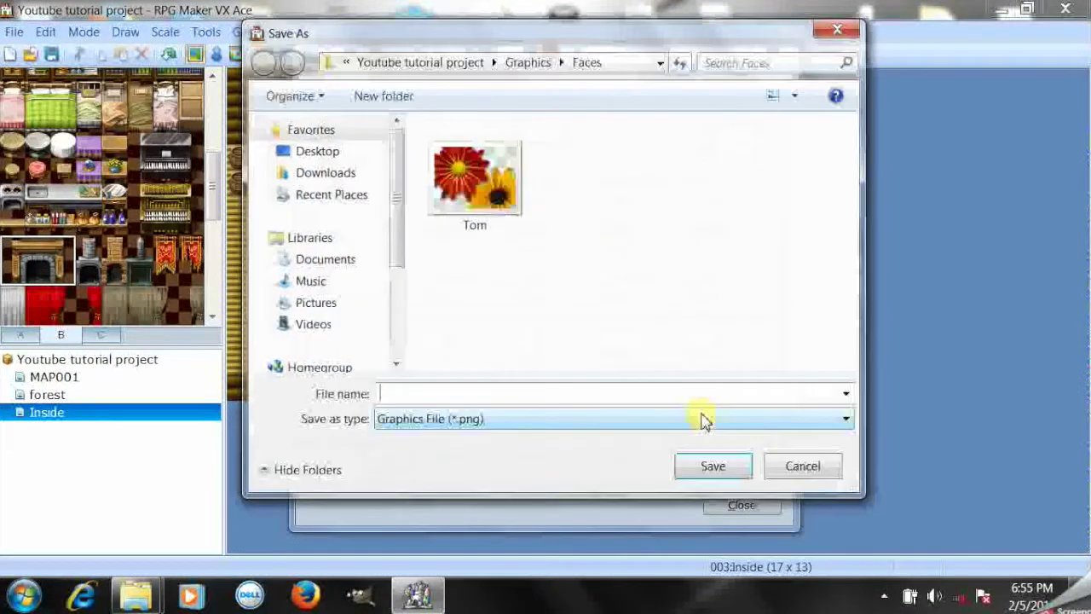
type("Tom")
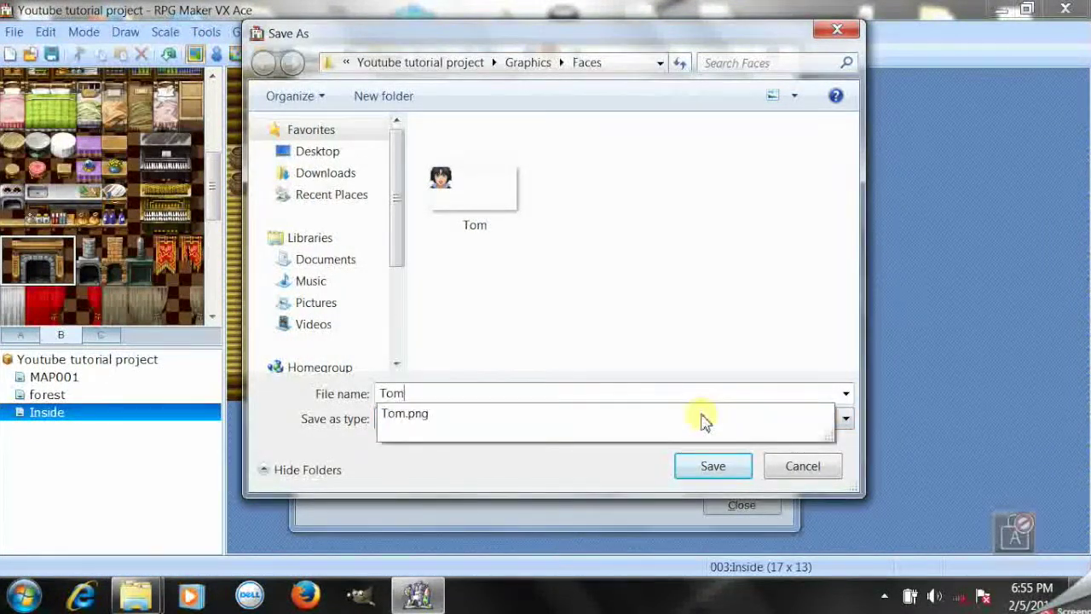
left_click(733, 473)
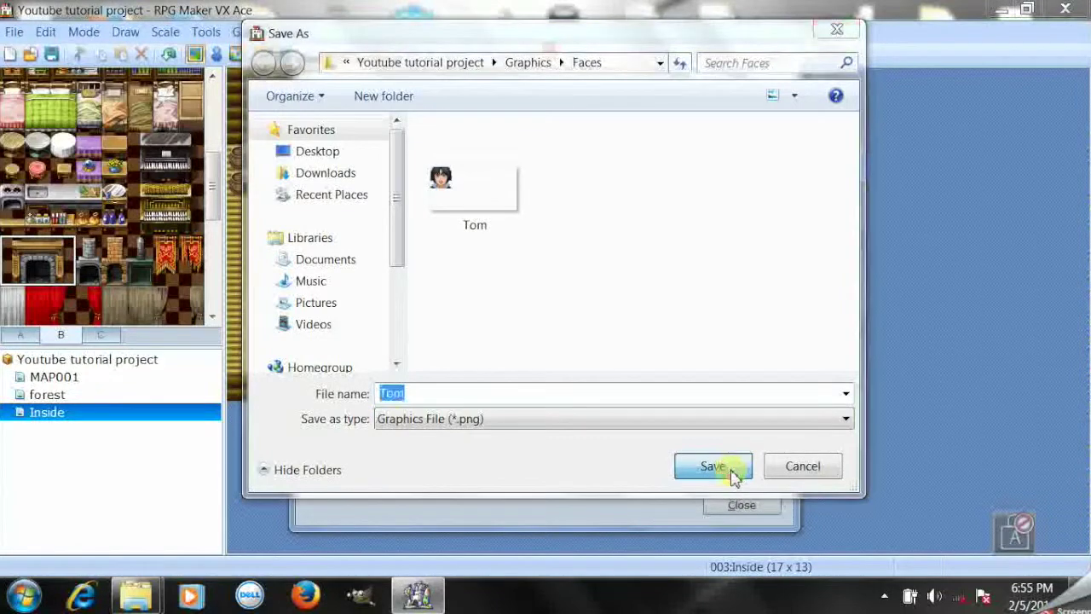
left_click(641, 311)
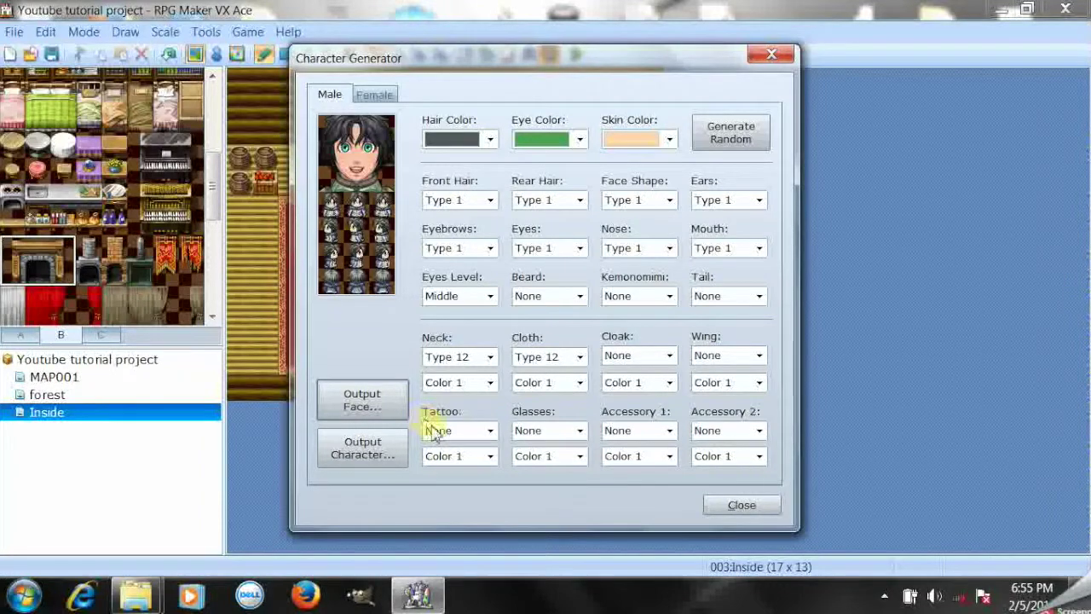
left_click(741, 504)
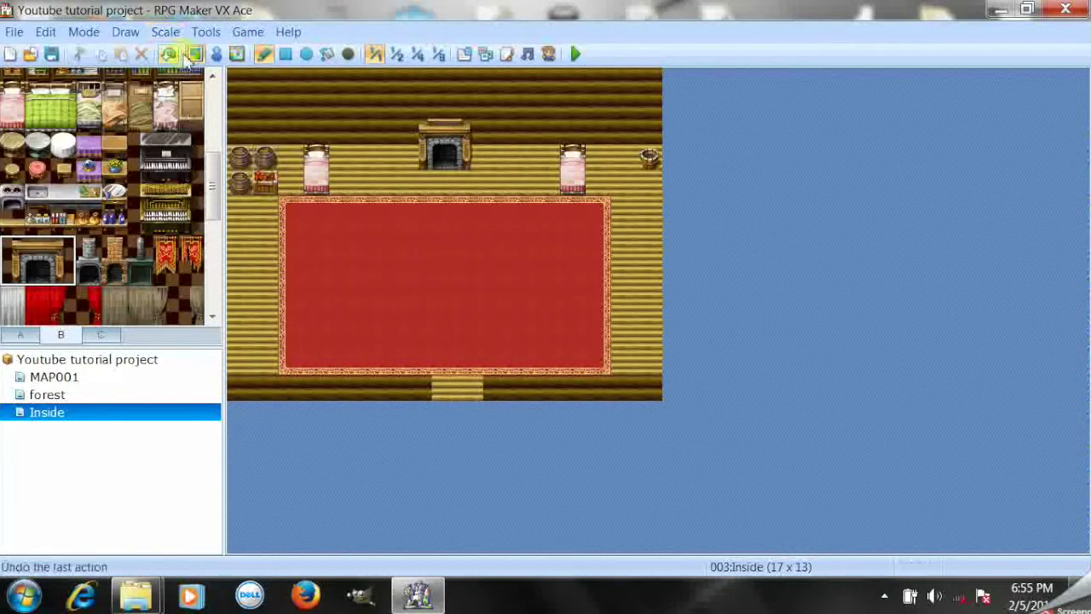
Set the player's starting position on the Inside map's red carpet at tile 008,006
left_click(215, 53)
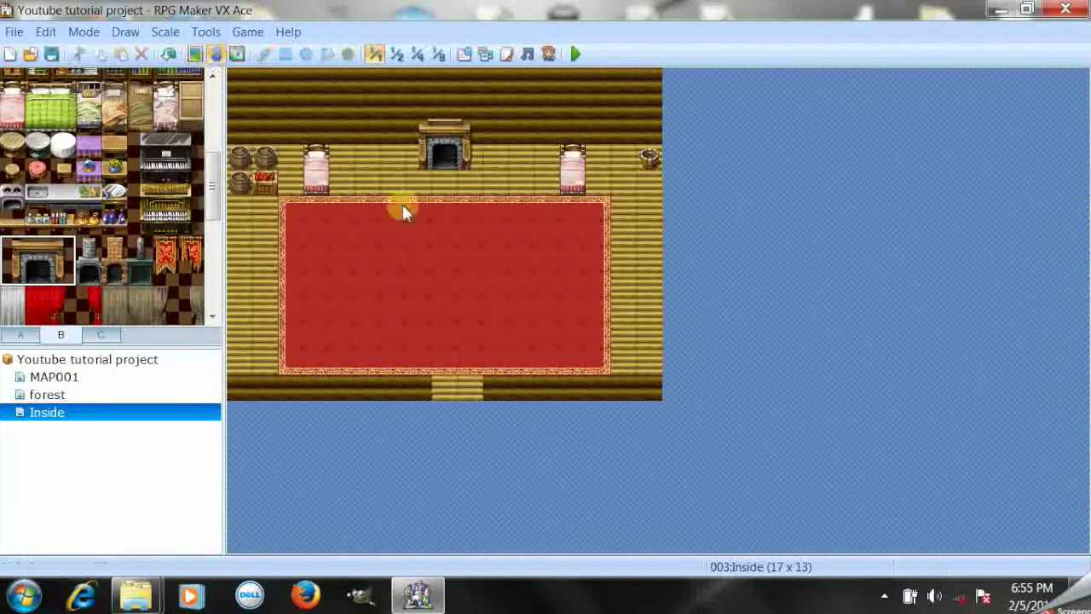
right_click(430, 242)
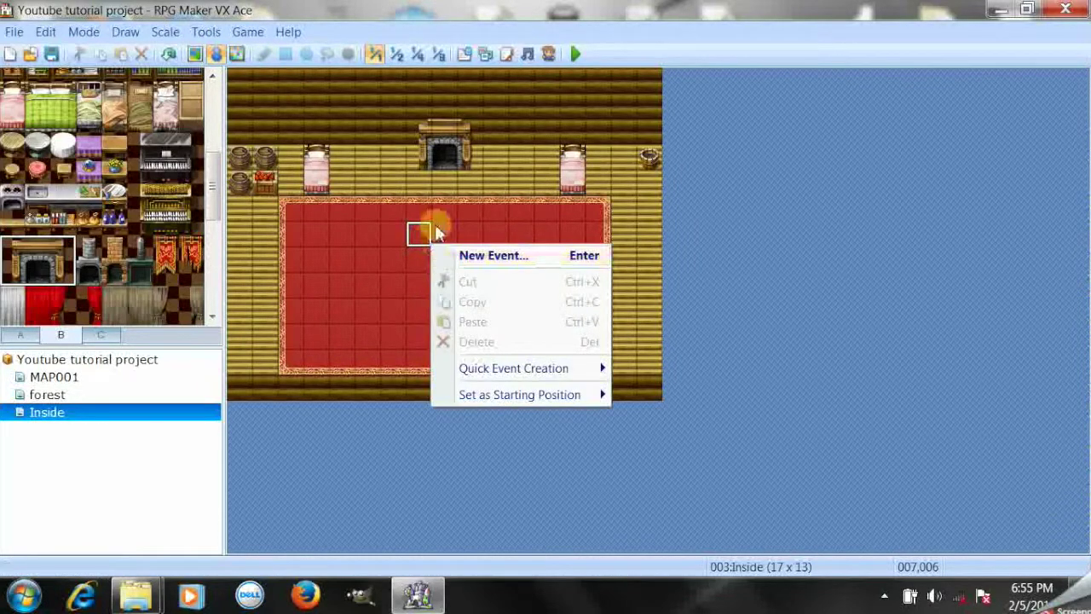
left_click(433, 228)
right_click(435, 228)
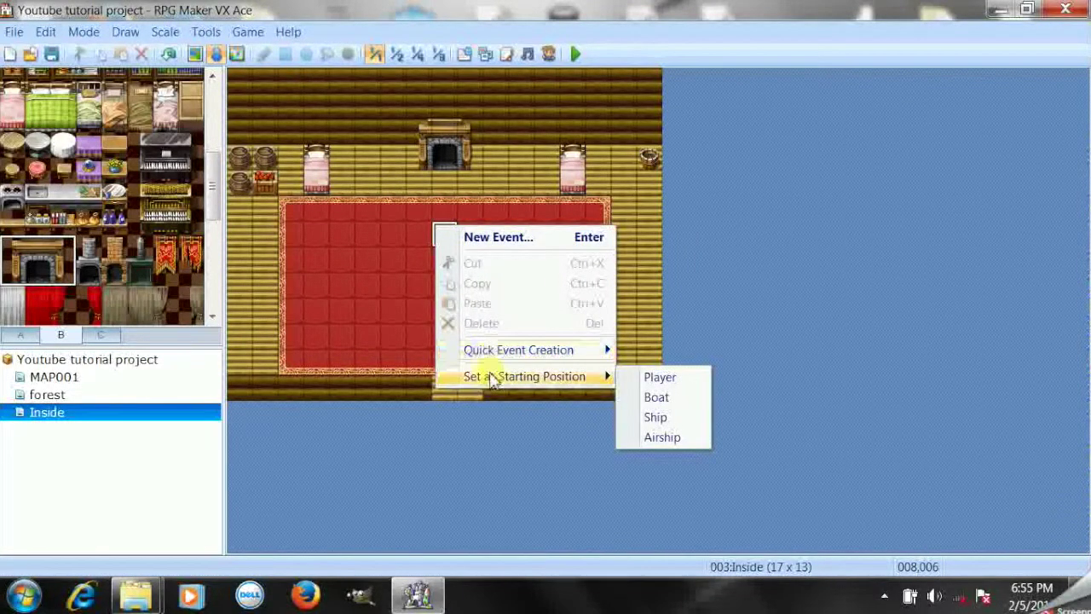
left_click(683, 380)
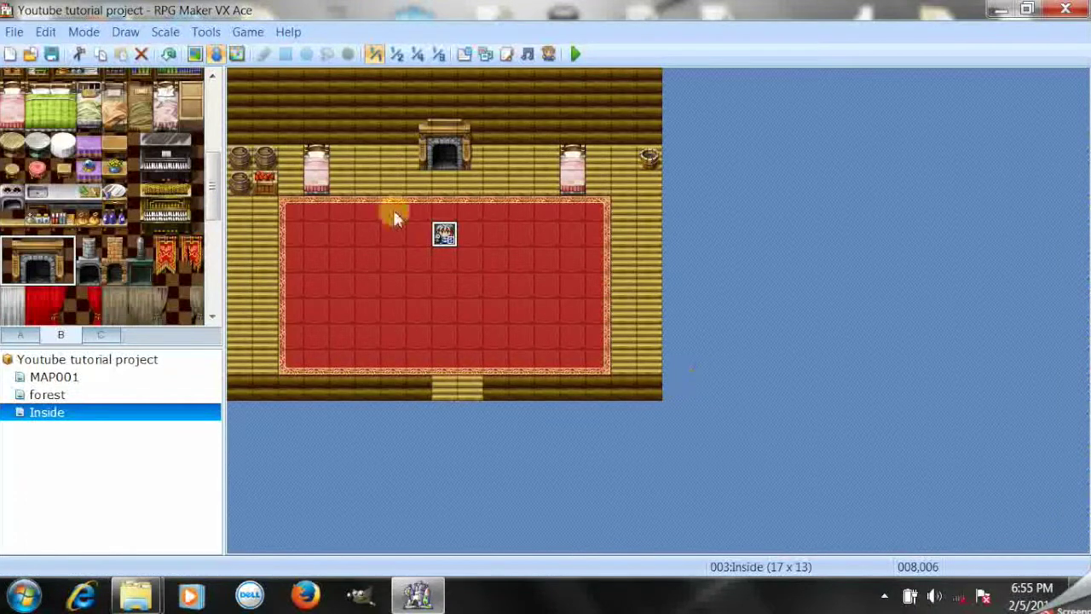
left_click(214, 56)
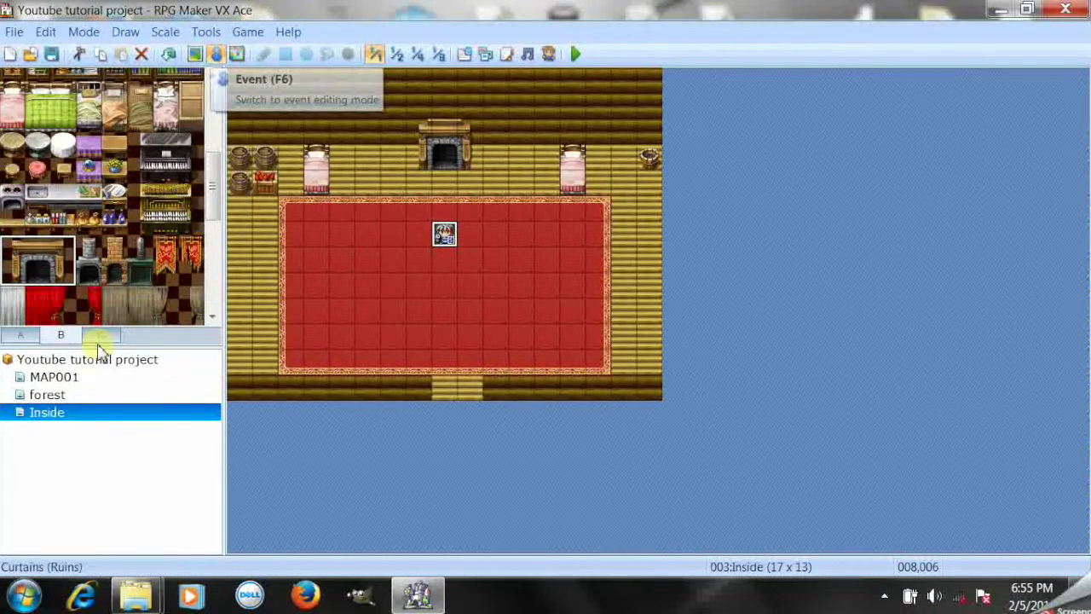
Create a transfer event on the Inside door tile to forest (002,012), facing down
right_click(448, 384)
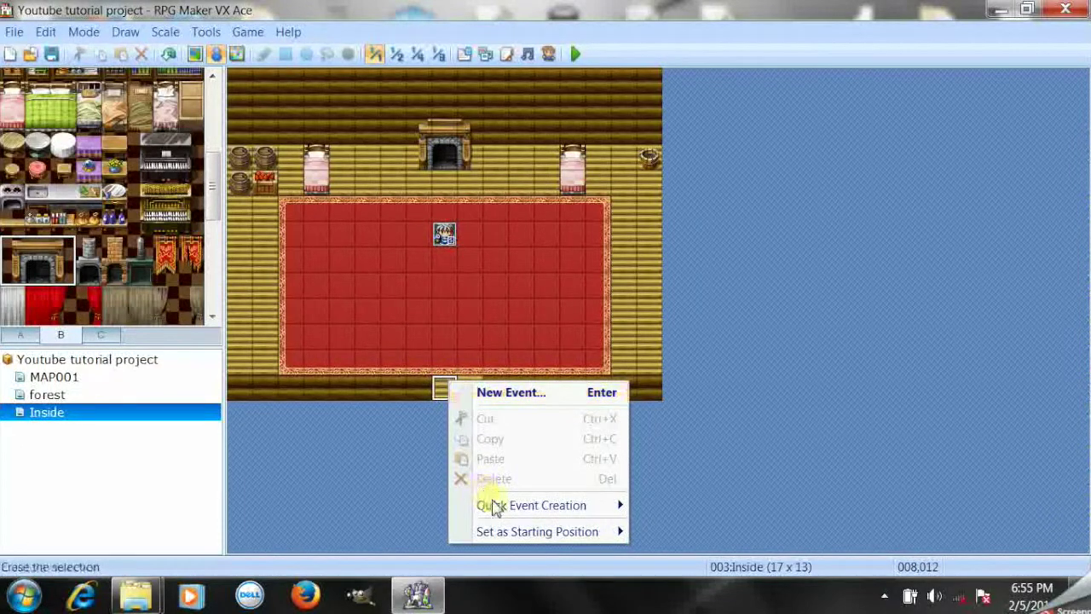
mouse_move(494, 506)
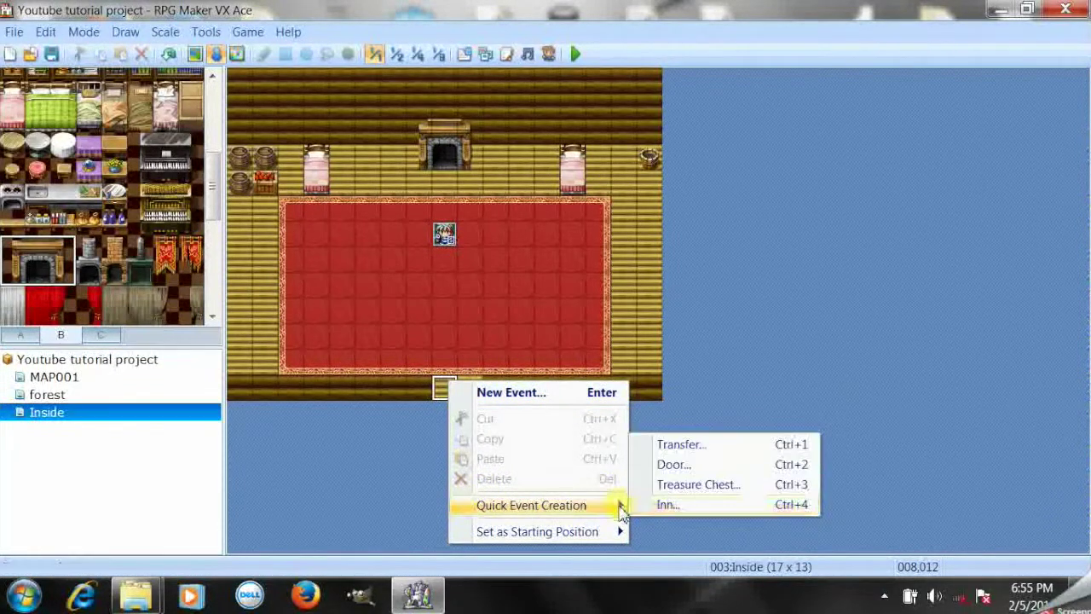
left_click(721, 446)
left_click(564, 269)
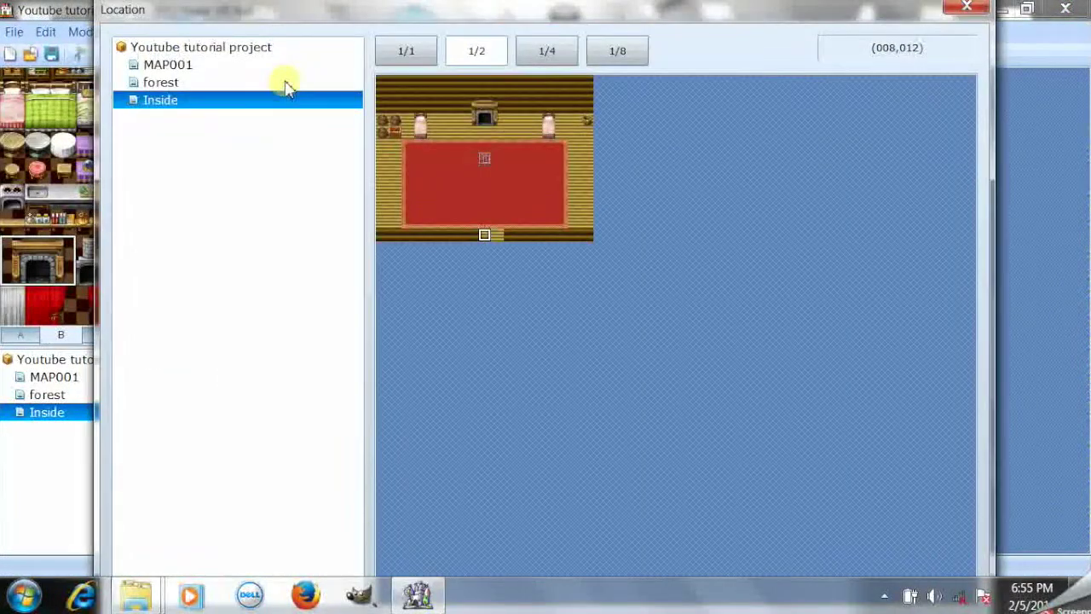
left_click(288, 83)
left_click(409, 239)
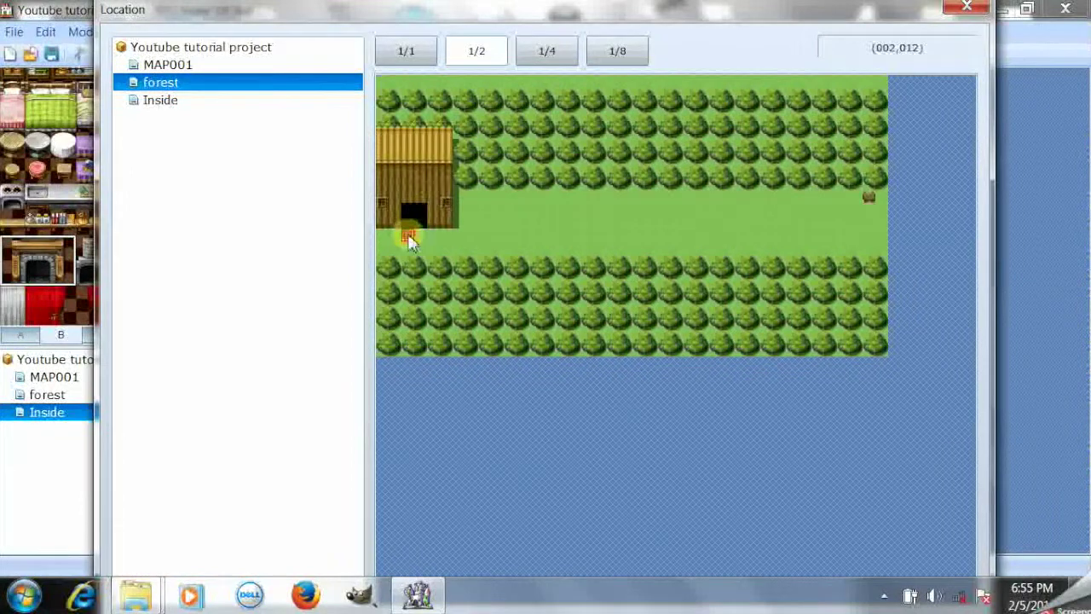
double_click(408, 236)
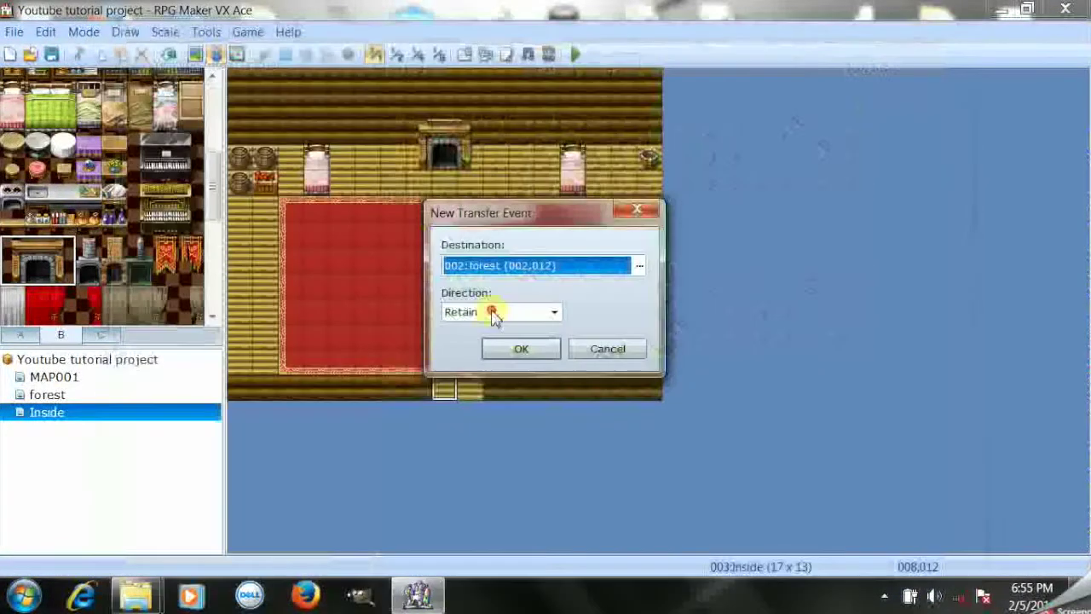
left_click(487, 311)
left_click(457, 345)
left_click(520, 349)
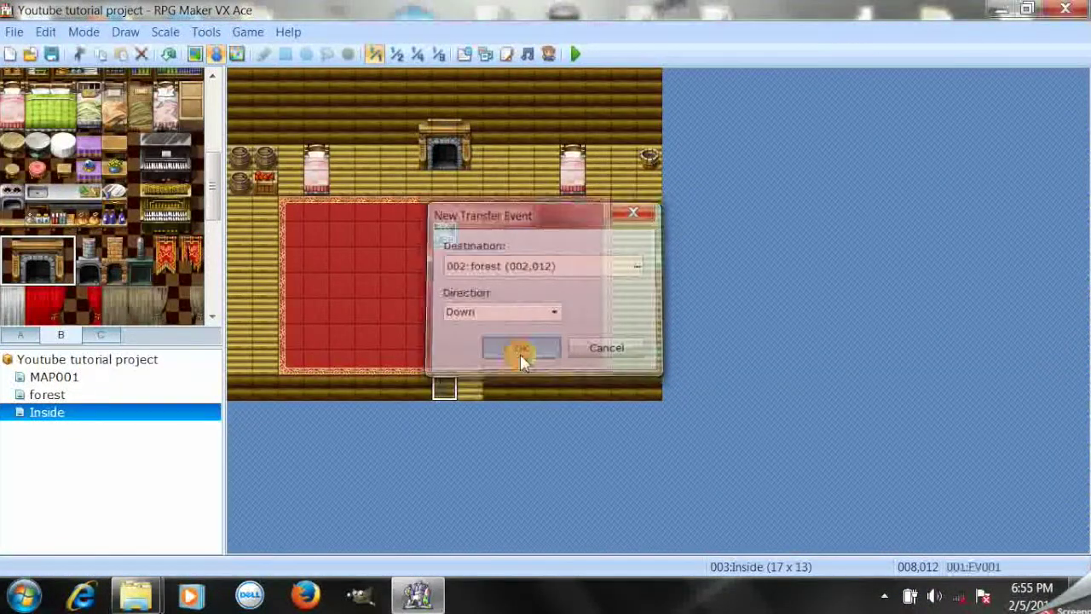
Copy the door transfer event onto the adjacent doorway tile
right_click(447, 390)
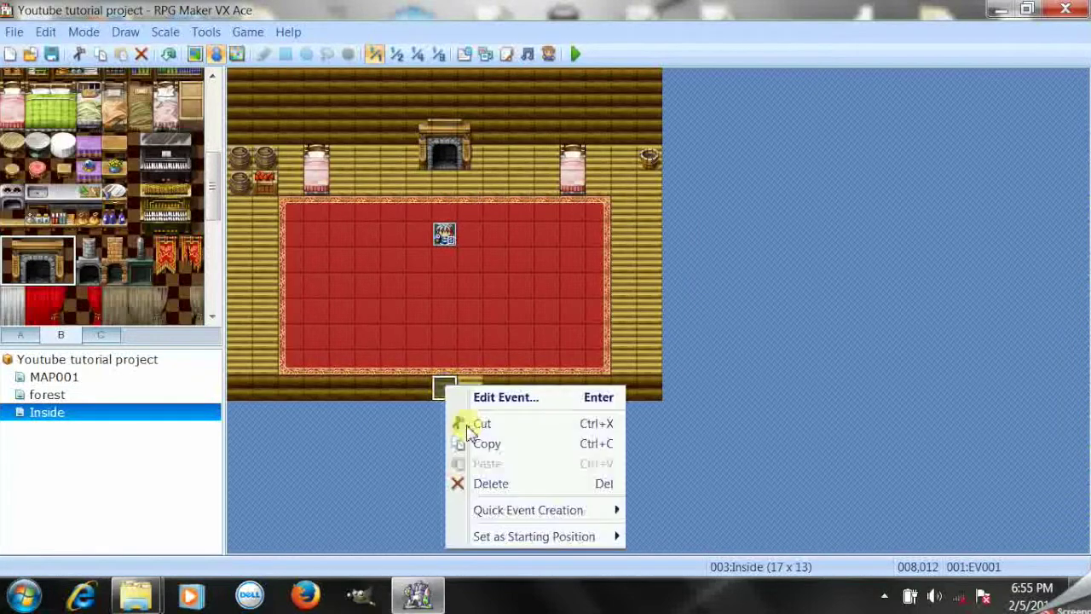
left_click(466, 444)
right_click(471, 394)
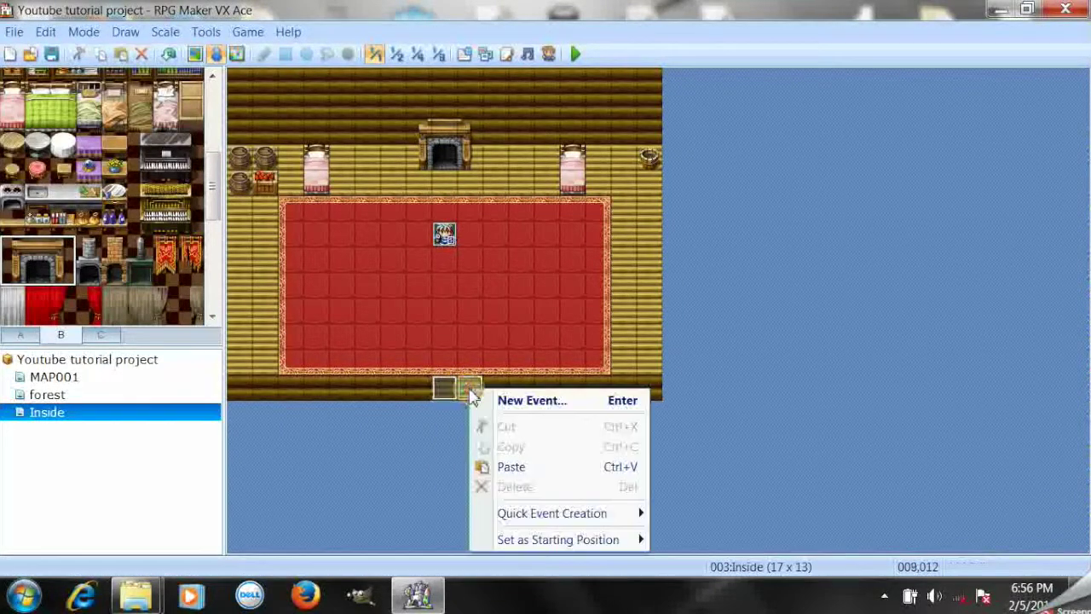
left_click(514, 466)
left_click(162, 395)
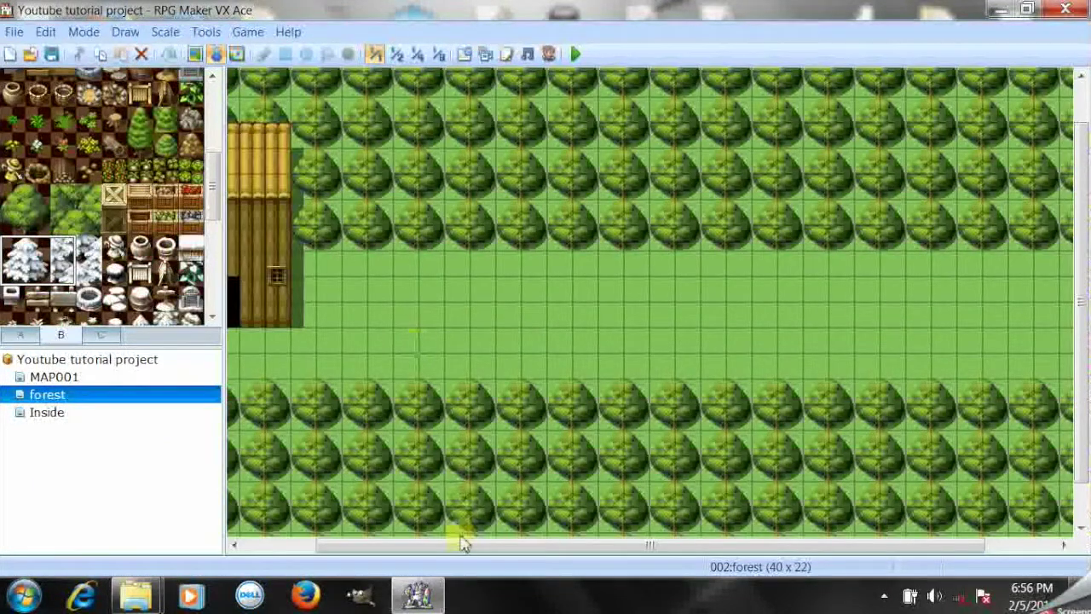
Create a transfer event on the forest cabin door to Inside (008,011), facing up
left_click_drag(455, 549, 290, 545)
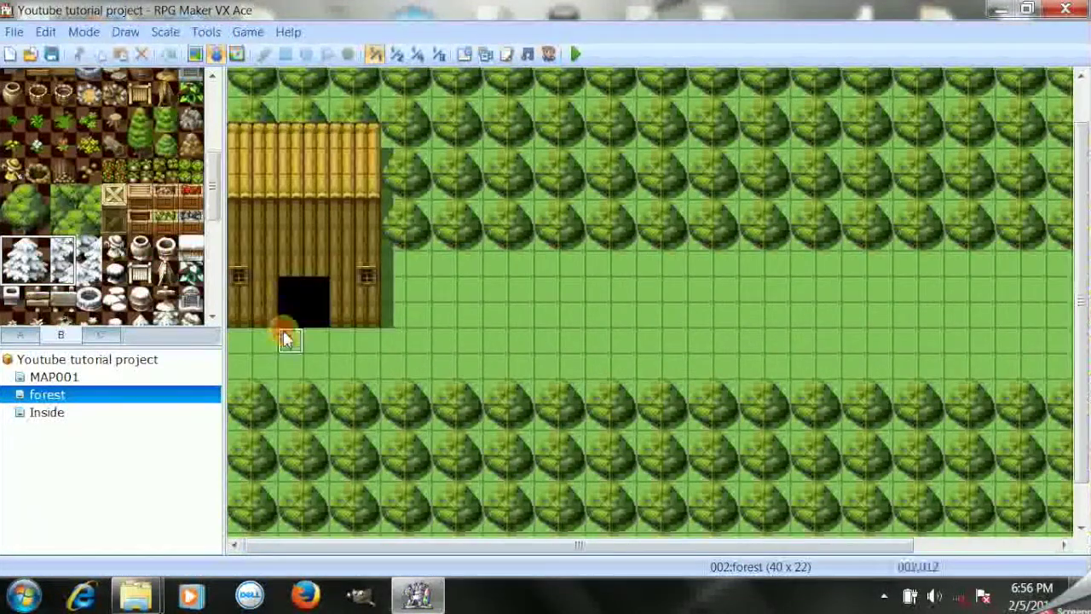
right_click(285, 330)
left_click(286, 324)
right_click(286, 326)
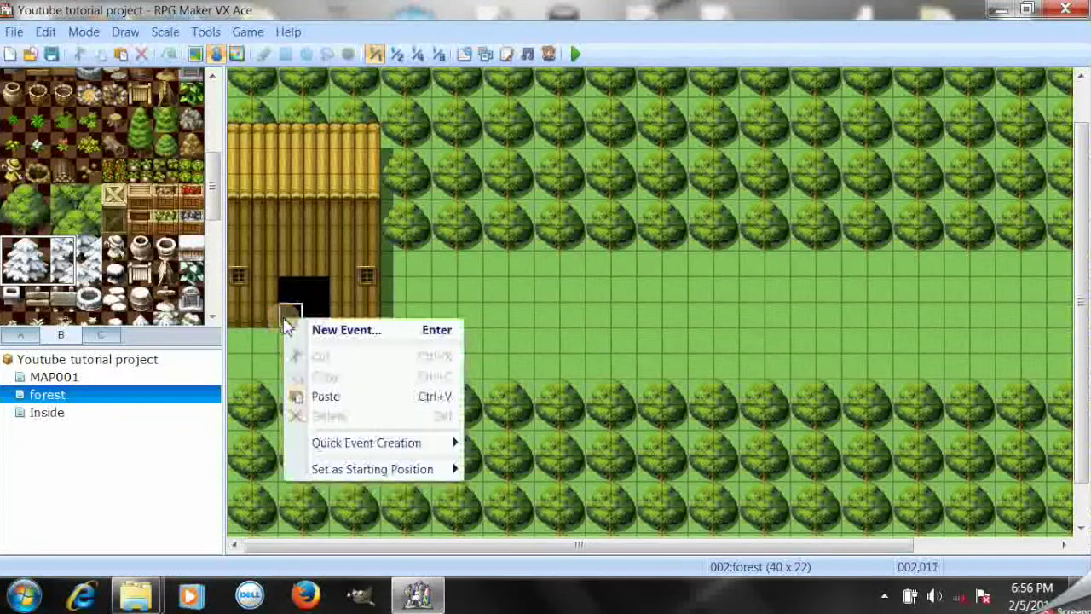
mouse_move(371, 450)
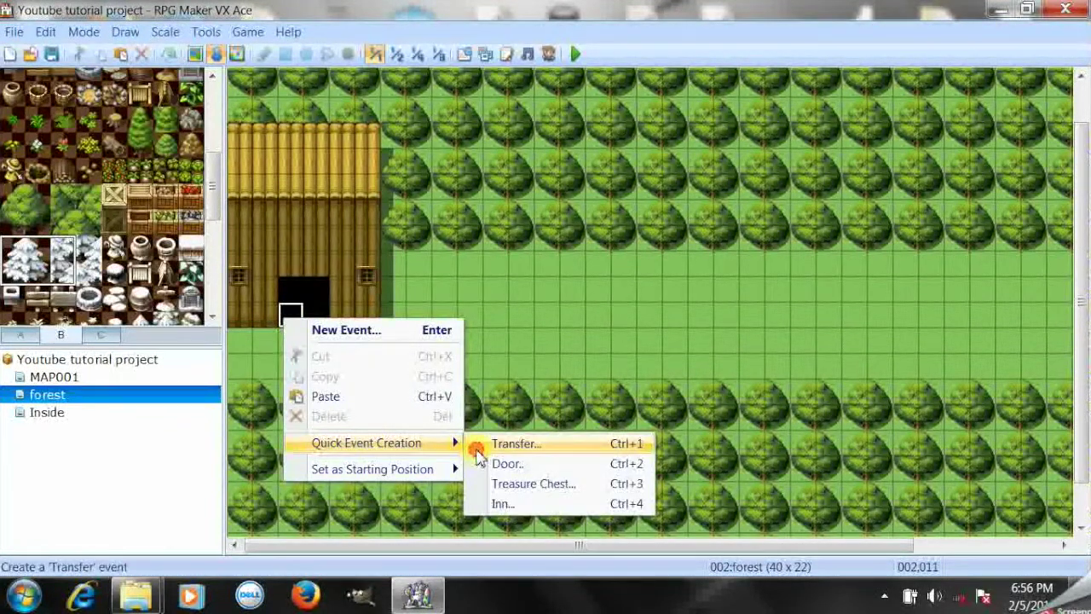
left_click(479, 444)
left_click(552, 317)
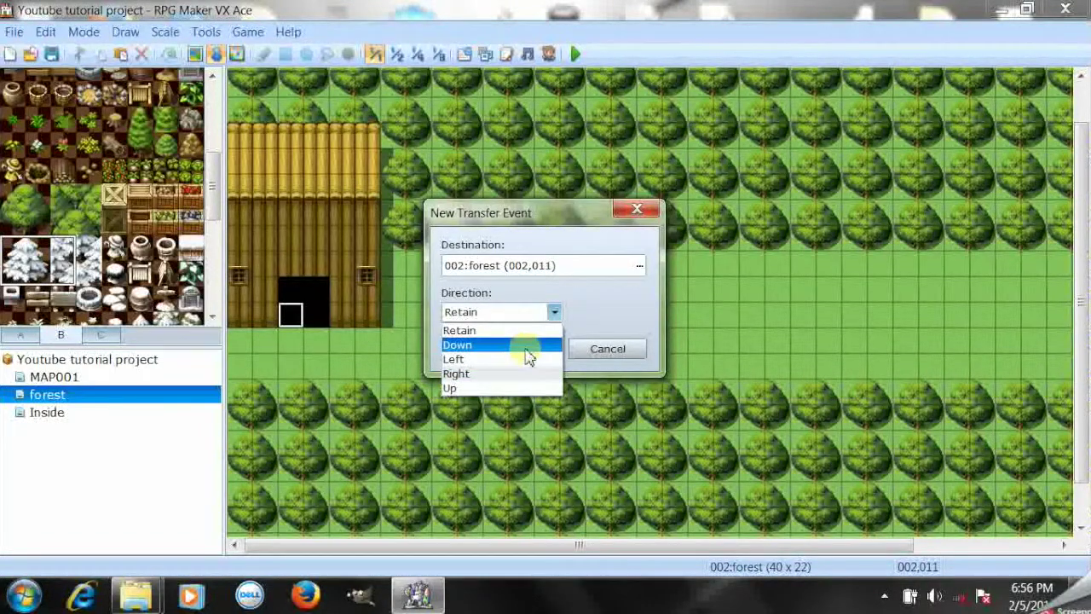
left_click(524, 389)
left_click(545, 262)
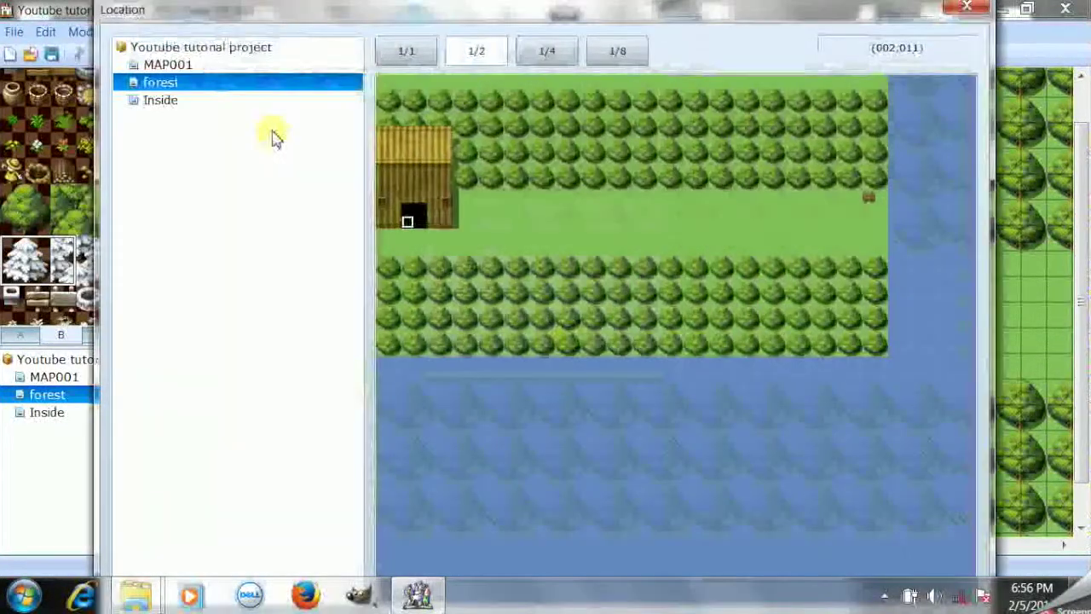
left_click(256, 101)
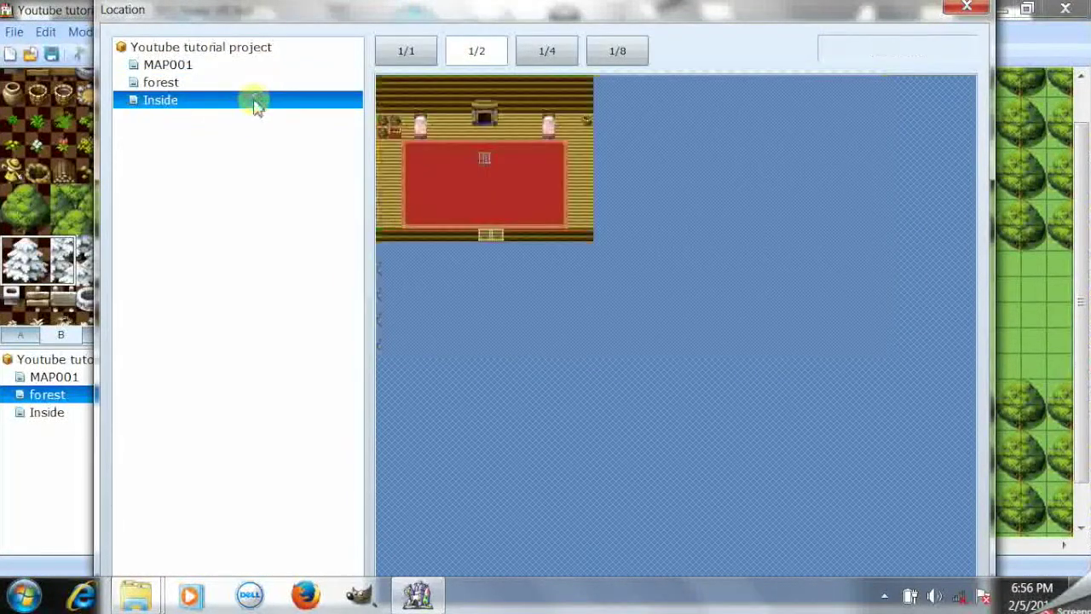
left_click(481, 223)
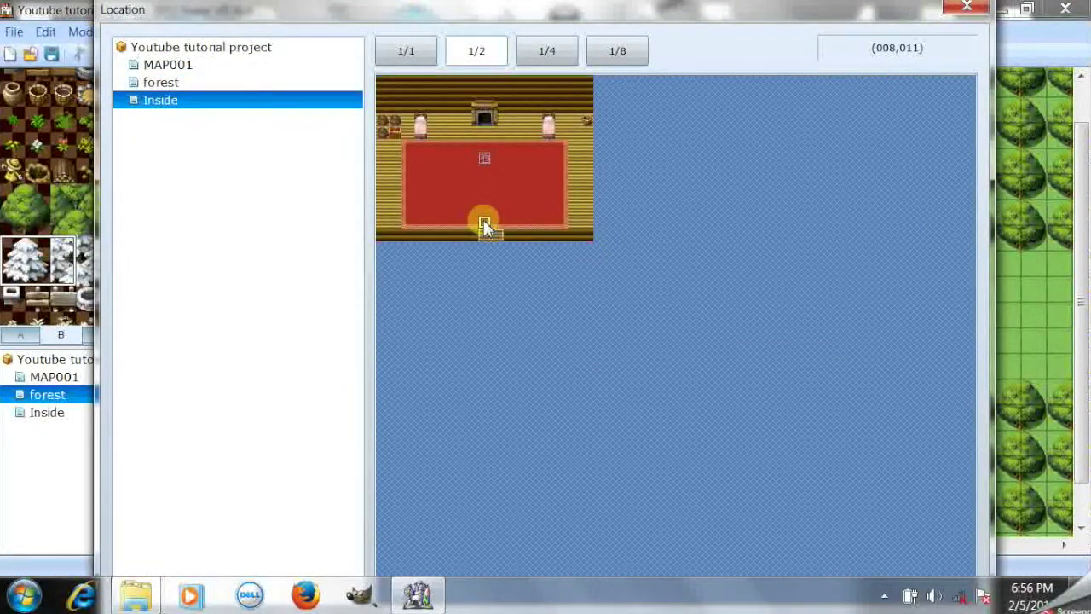
double_click(482, 224)
left_click(558, 347)
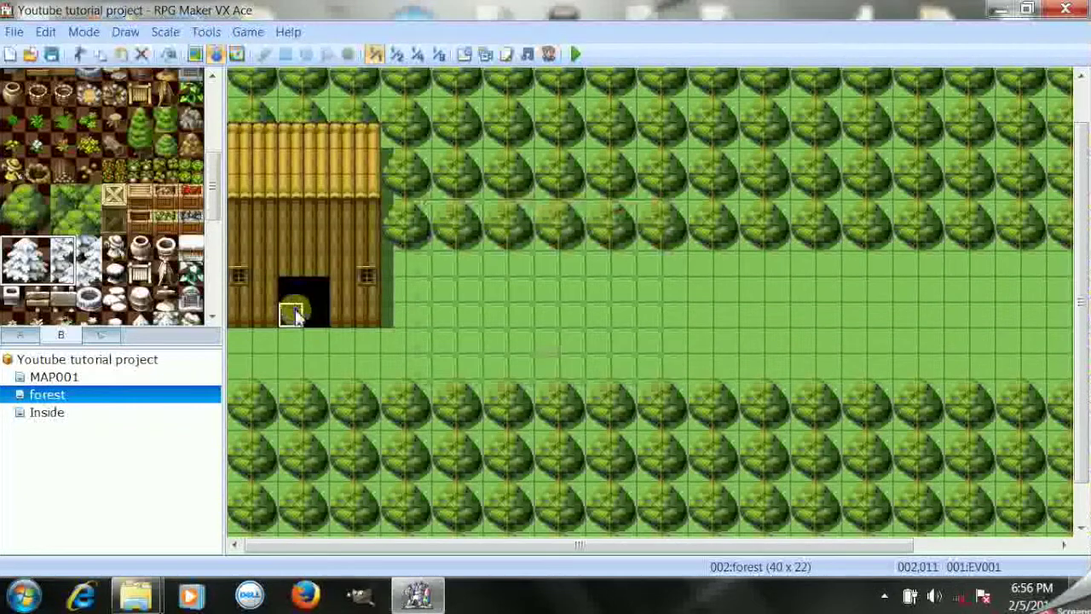
Copy the forest door transfer event onto the neighbouring doorway tile
right_click(292, 312)
left_click(348, 368)
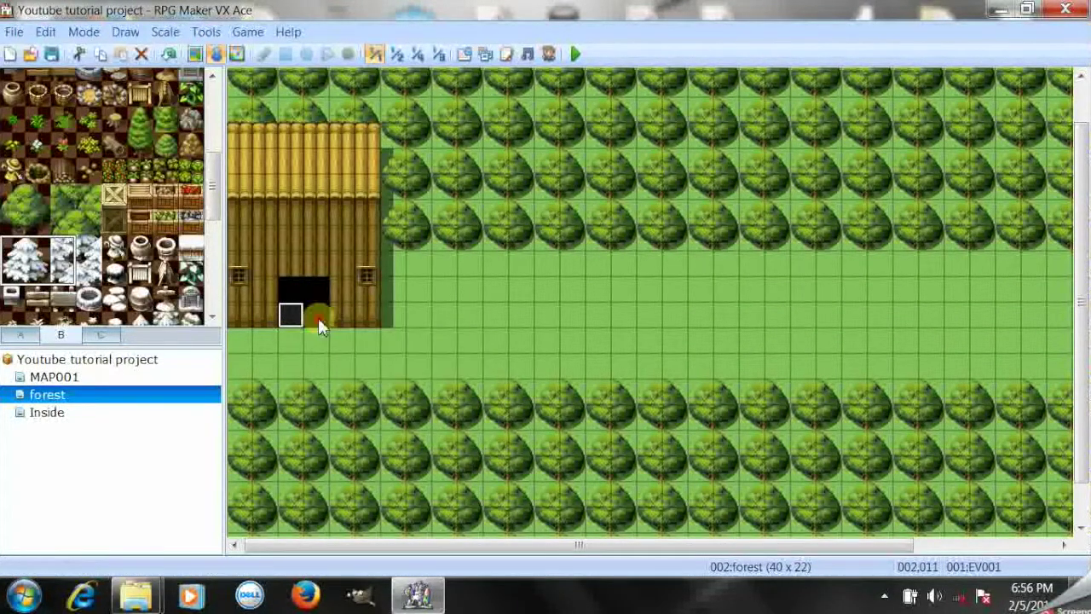
right_click(318, 317)
left_click(368, 397)
Start creating a new map from the map list's context menu
right_click(624, 136)
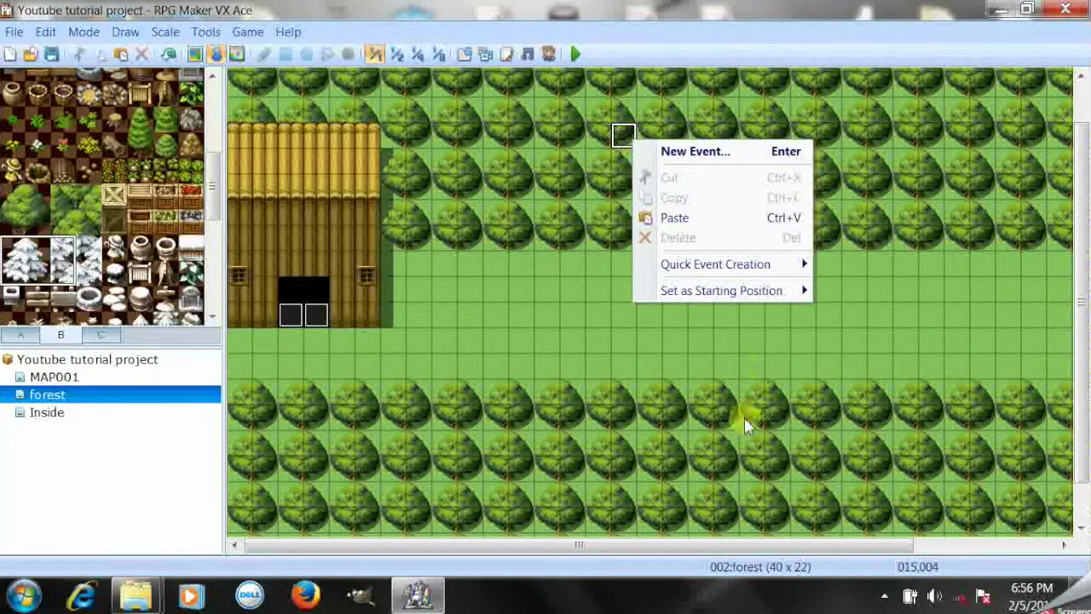
left_click(725, 524)
right_click(725, 524)
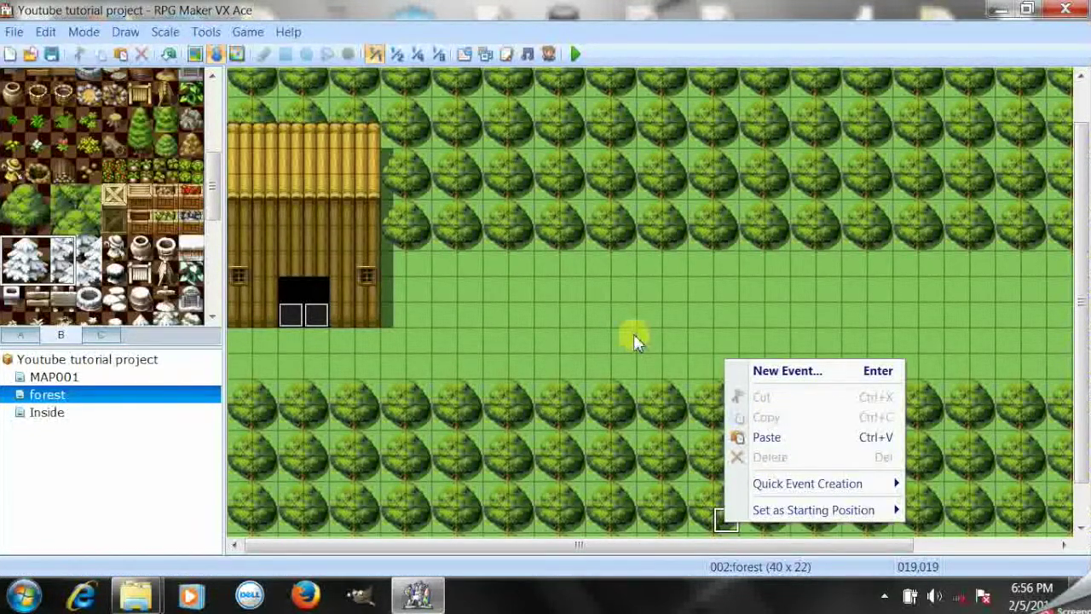
left_click(359, 15)
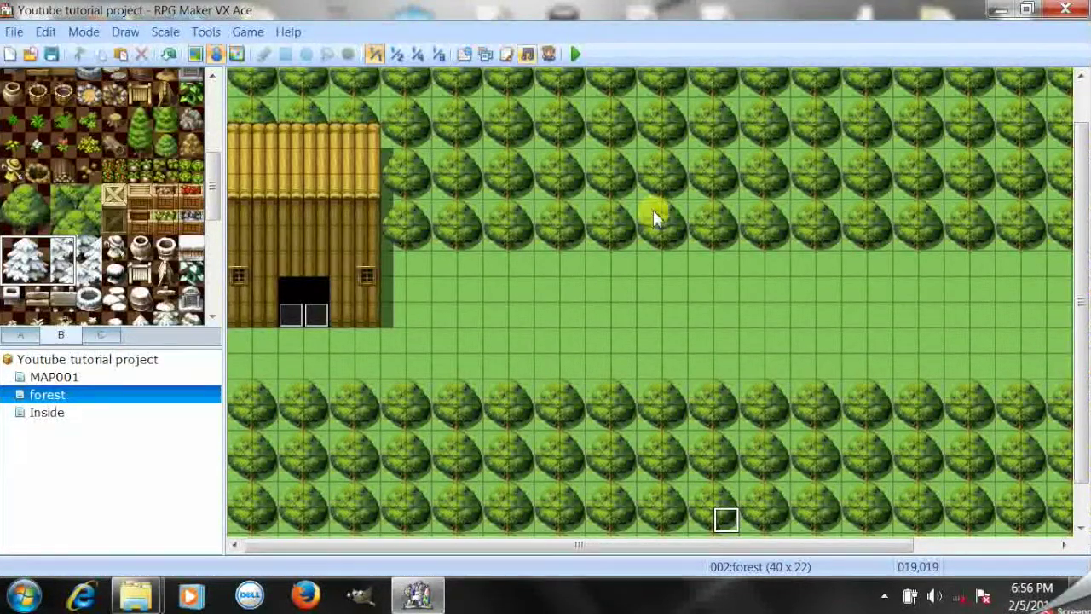
left_click(77, 440)
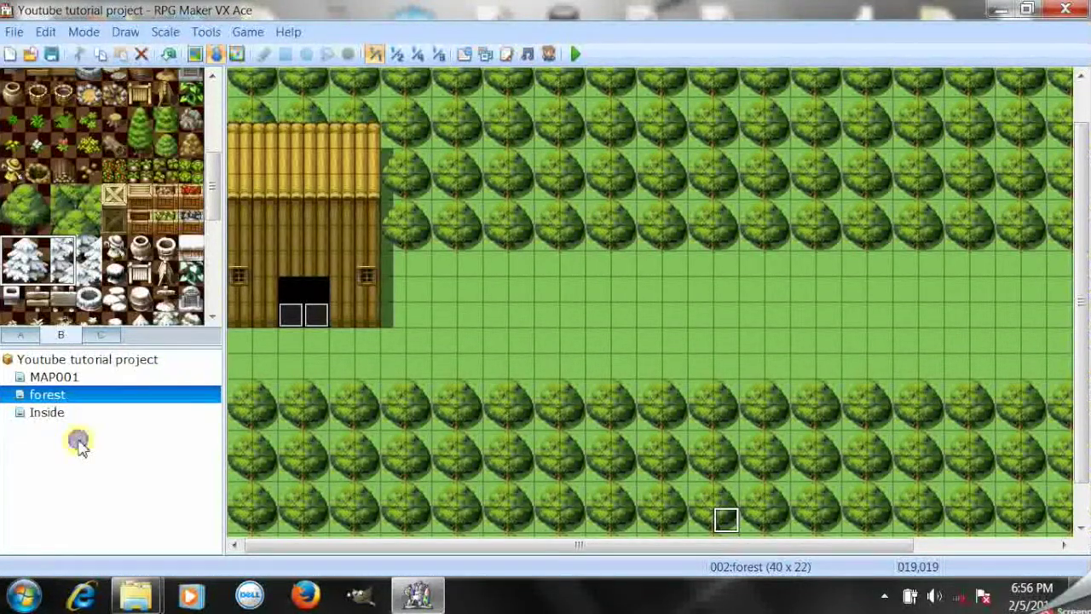
right_click(77, 440)
left_click(176, 292)
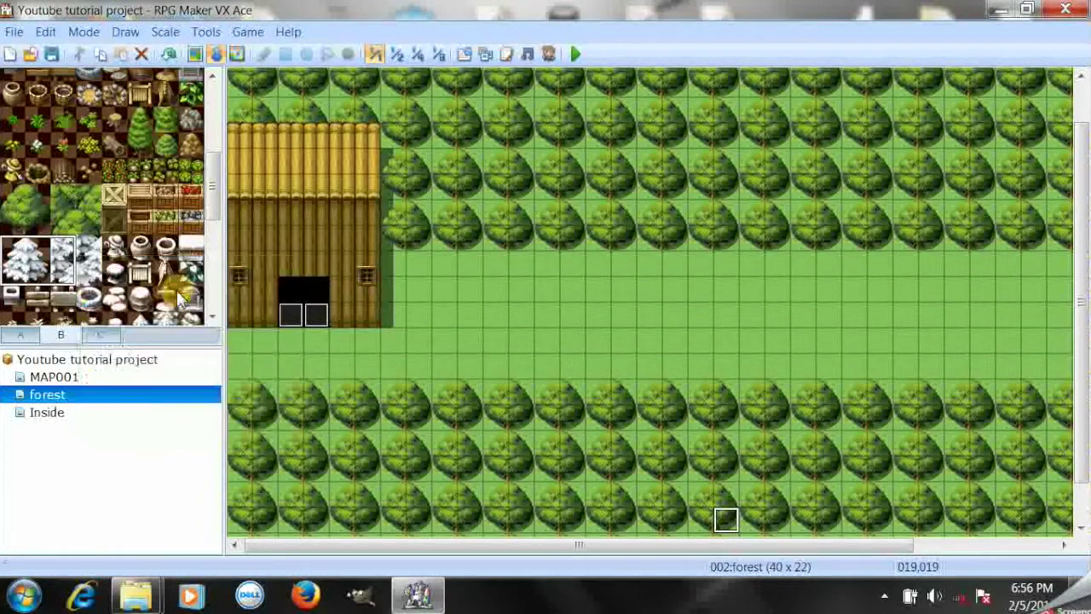
Name the new map 'forest maze' and give it the 002:Exterior tileset
key("BackSpace")
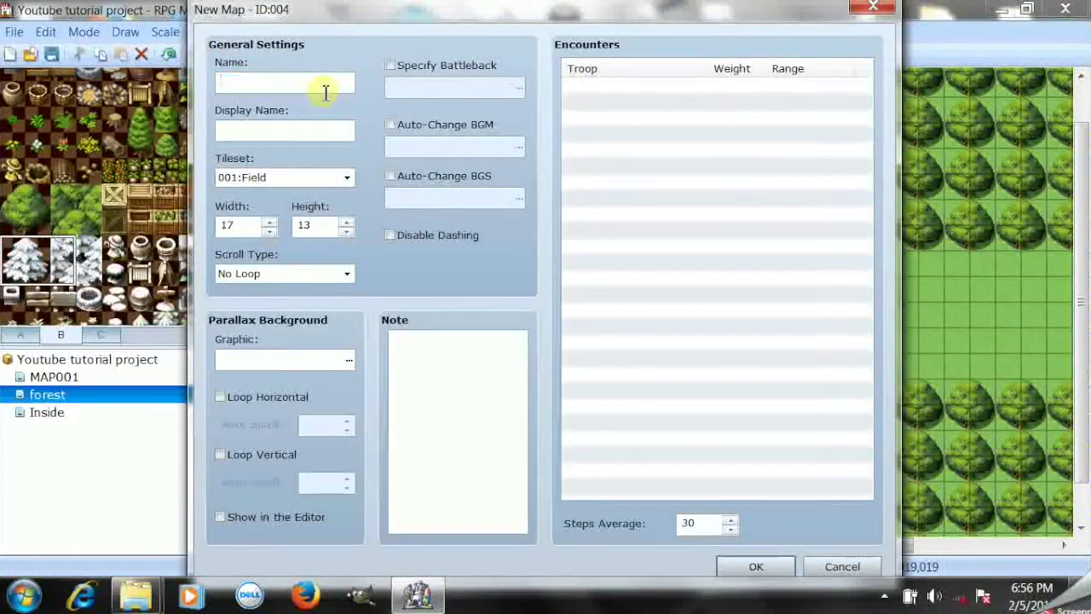
type("forest")
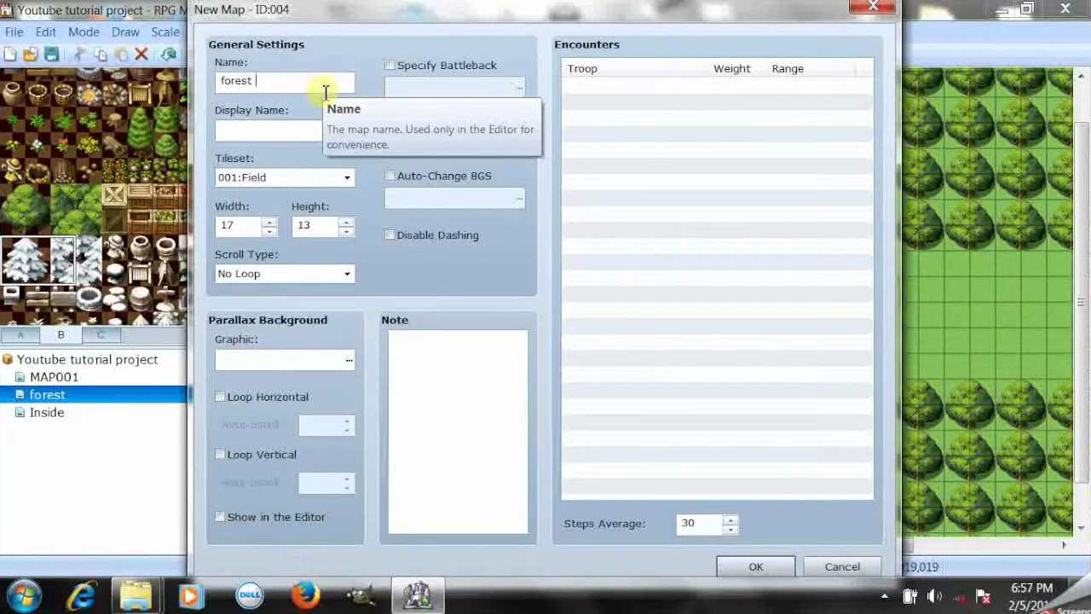
type("maze")
left_click(280, 176)
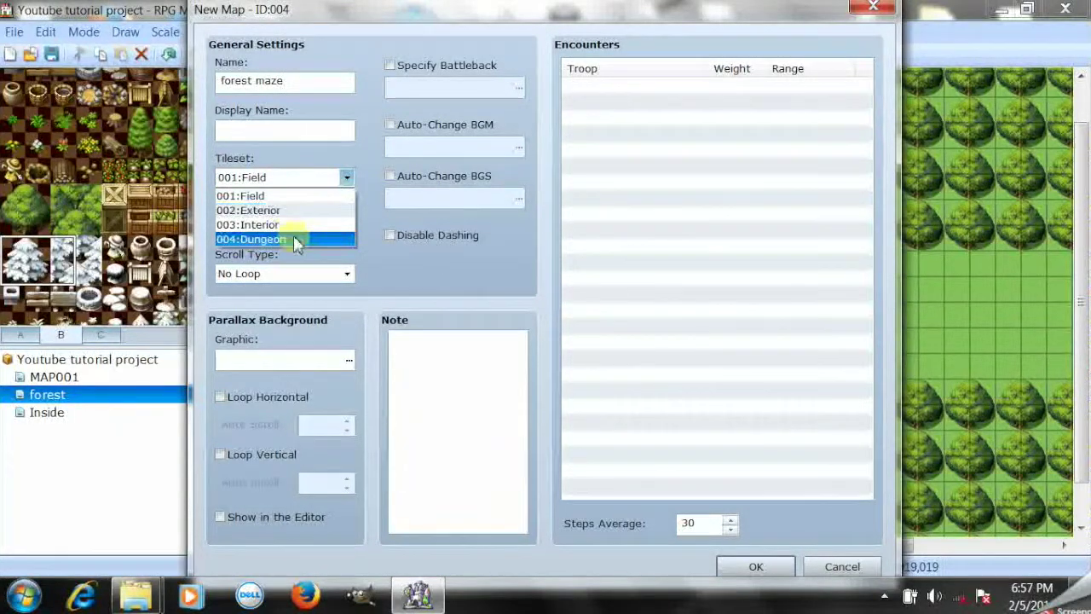
left_click(281, 211)
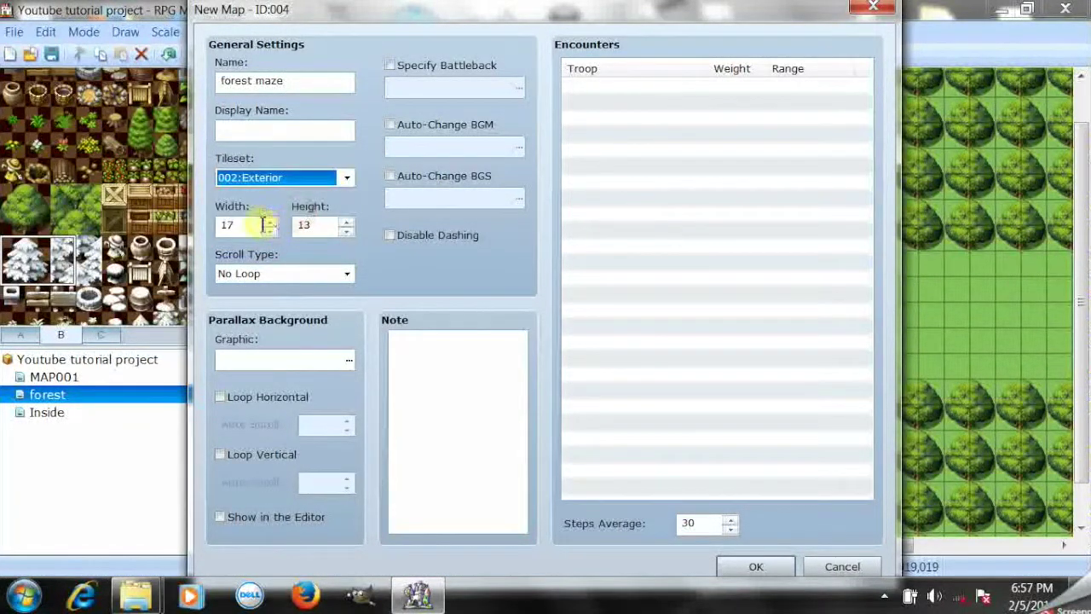
Widen the map, raise its height to 32, create it, and start a playtest
left_click(269, 220)
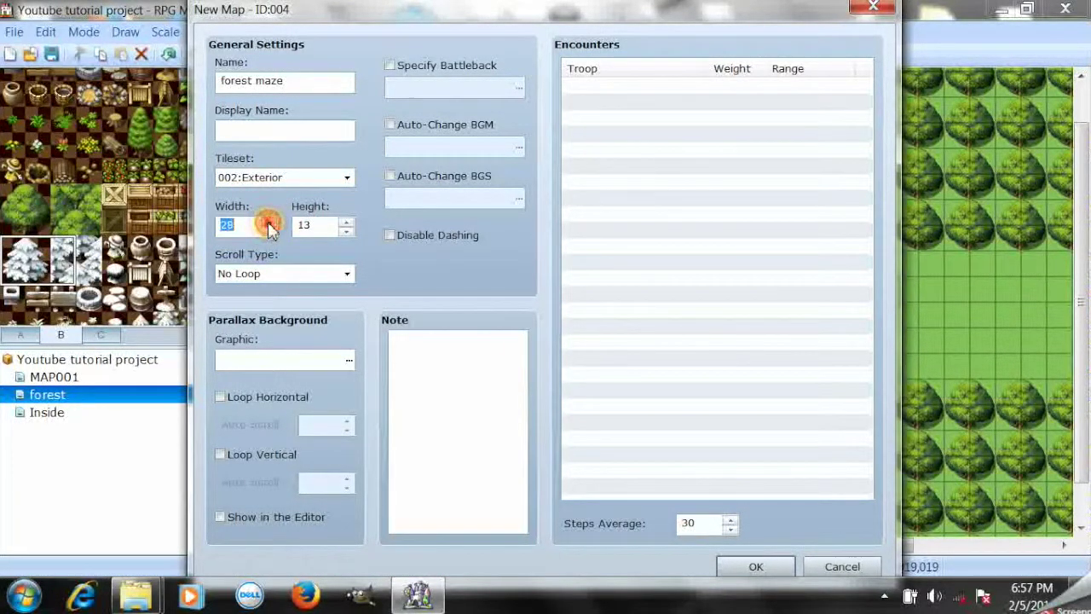
left_click(346, 220)
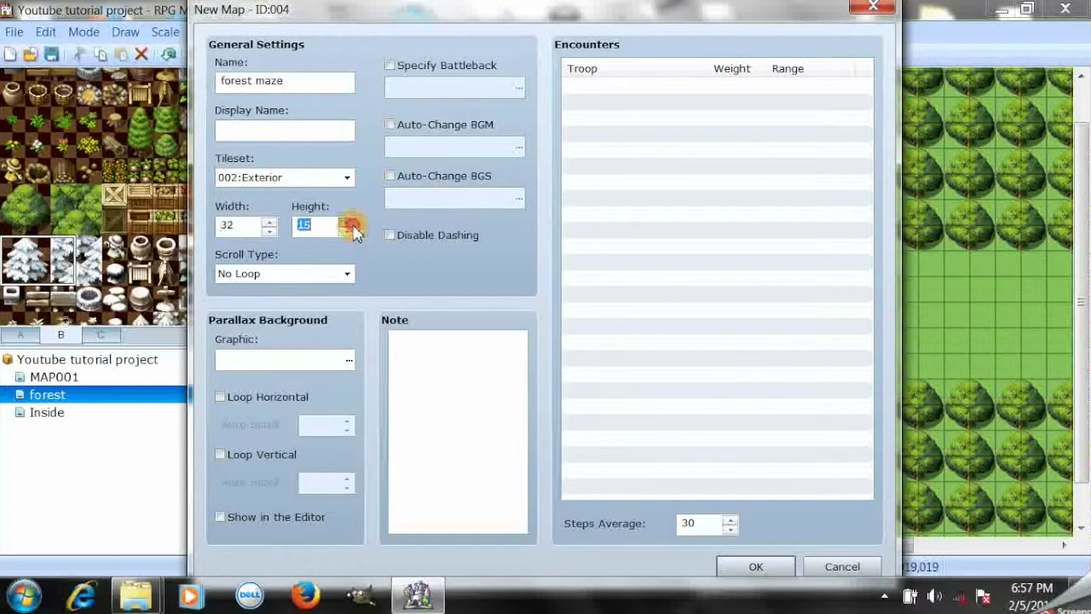
left_click(348, 222)
left_click(348, 222)
left_click(347, 222)
left_click(348, 221)
left_click(347, 222)
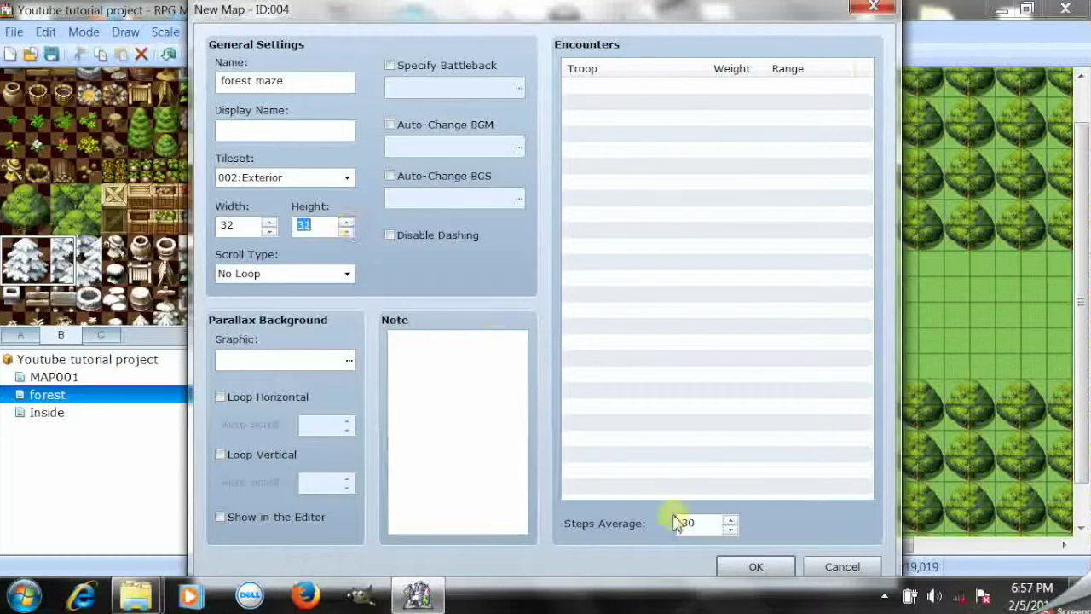
left_click(735, 572)
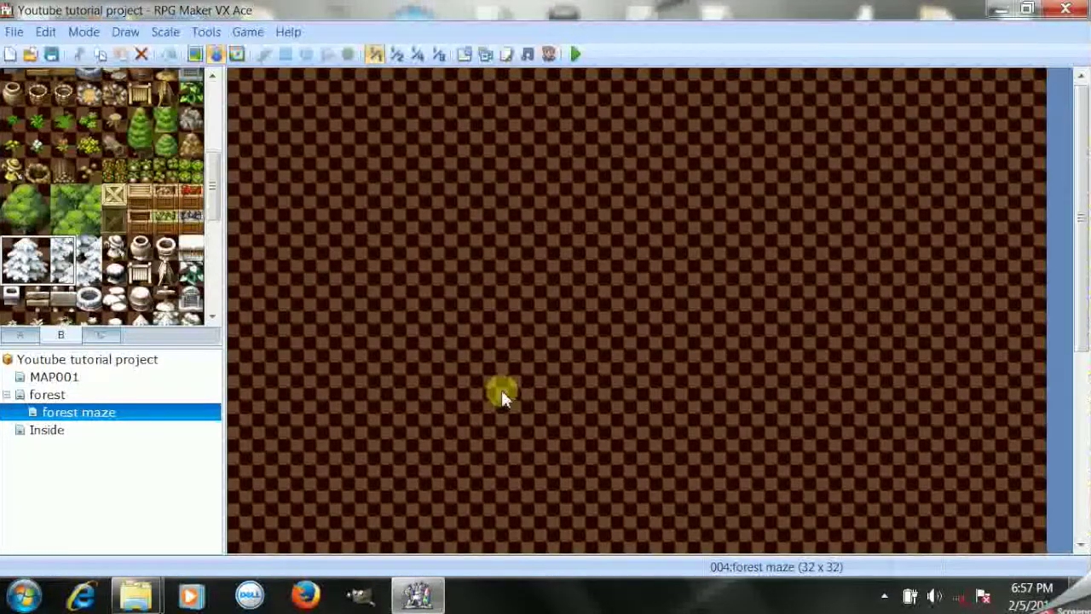
left_click(60, 395)
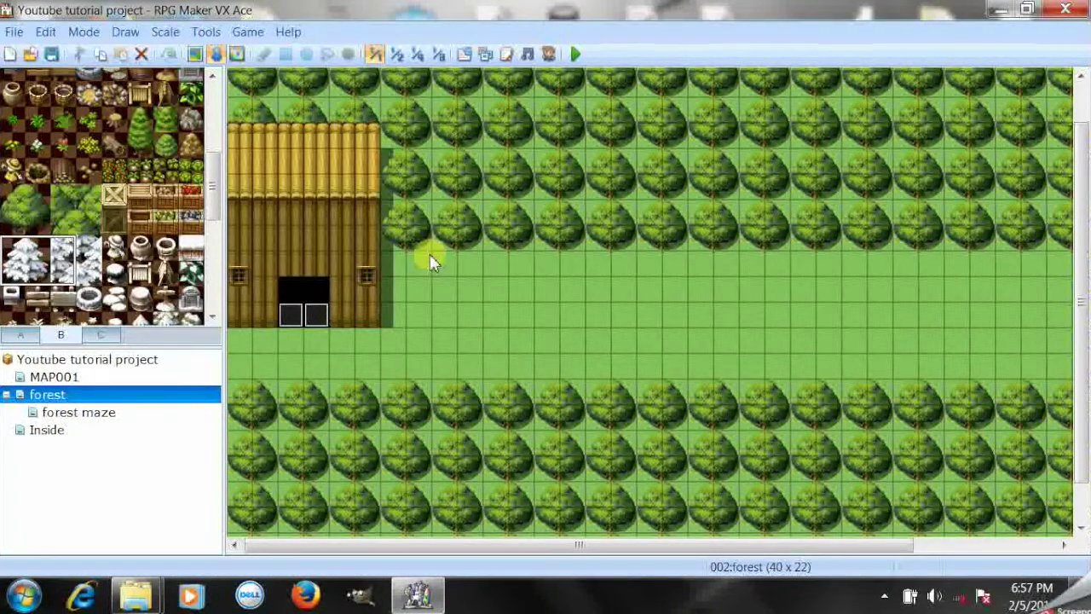
left_click(575, 53)
Save the project and walk the hero across the cabin carpet out through the door
left_click(454, 348)
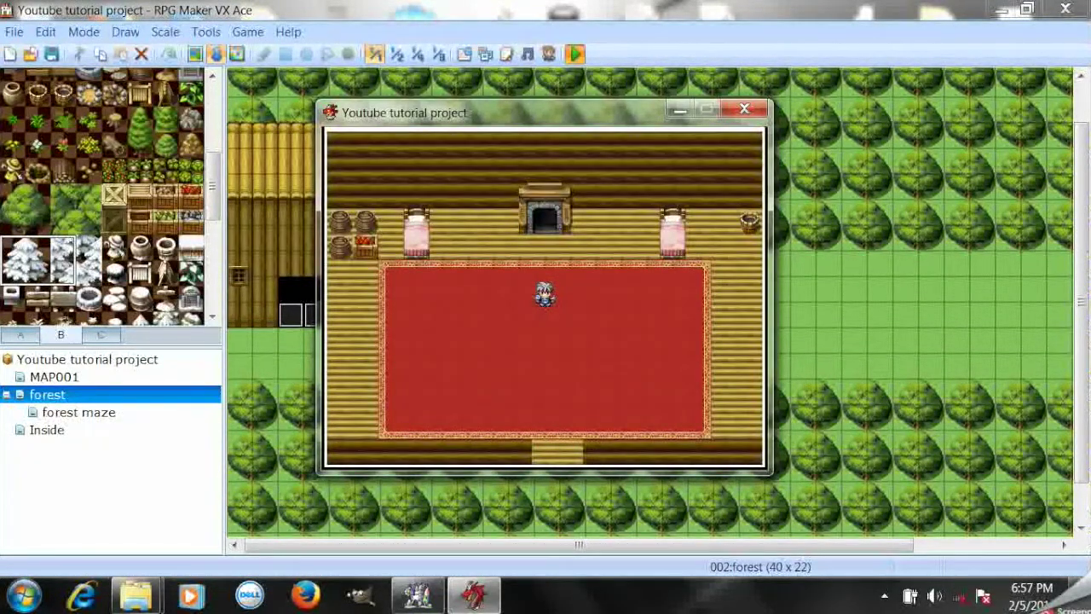
key("Down")
key("Left")
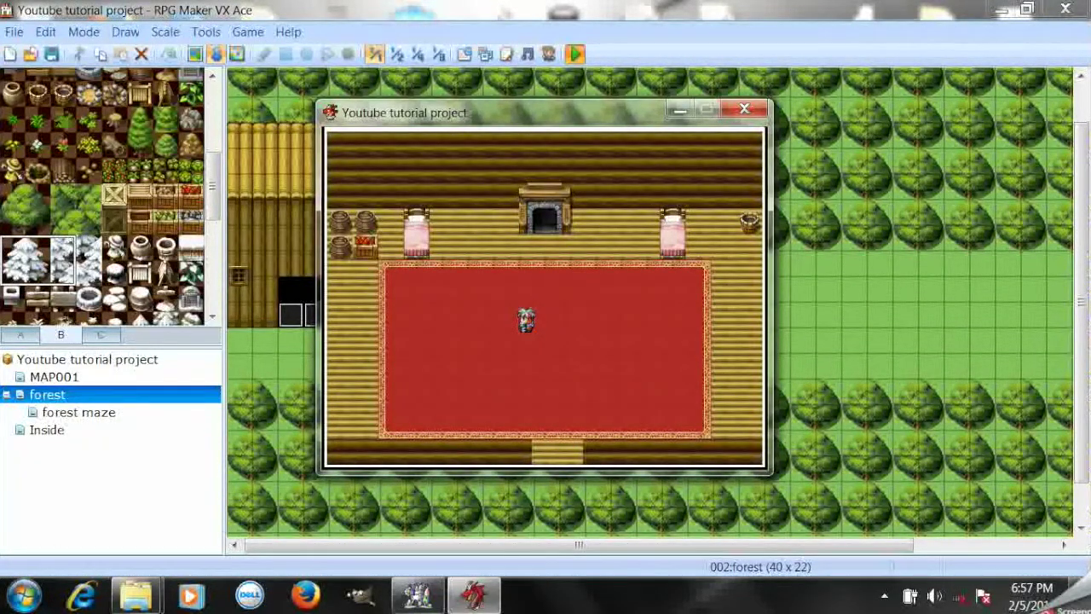
key("Down")
key("Down")
key("Right")
key("Down")
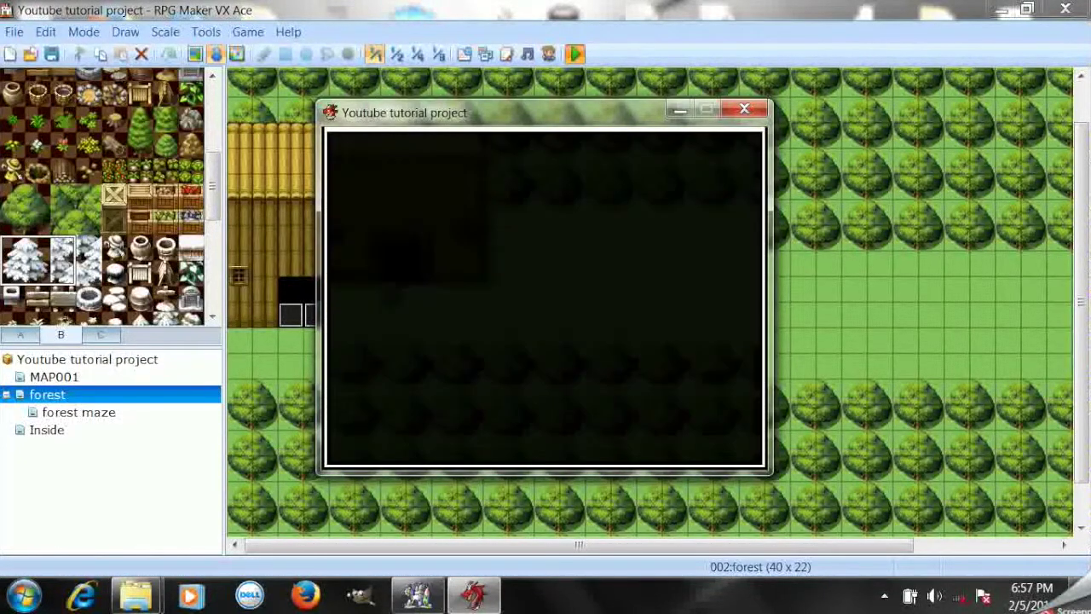
Walk the hero along the forest path to confirm the transfer, then end the playtest
key("Down")
key("Right")
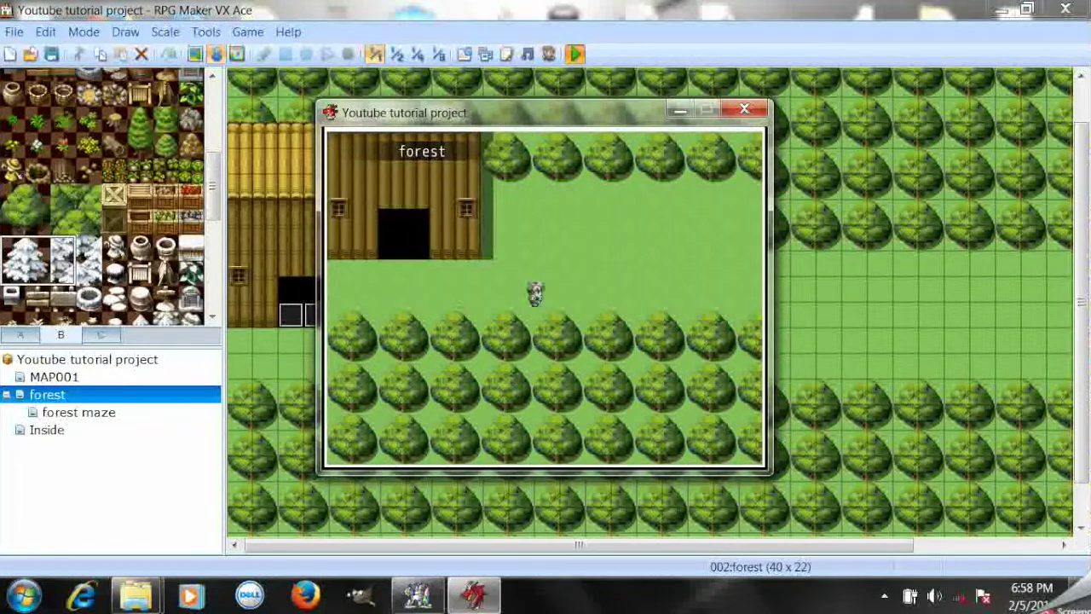
key("Up")
key("Right")
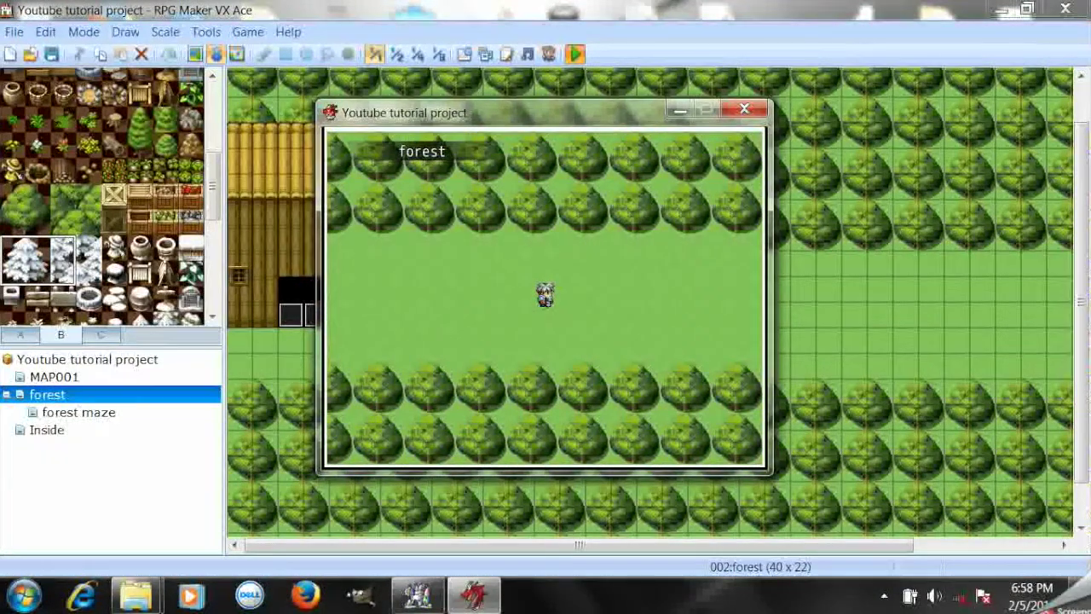
left_click(744, 108)
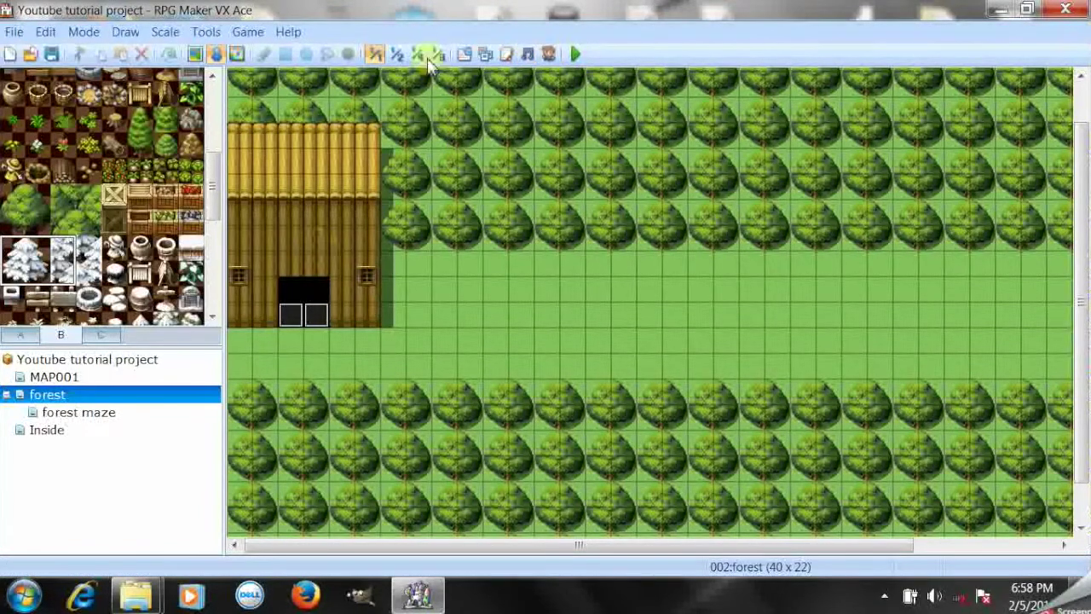
left_click(463, 53)
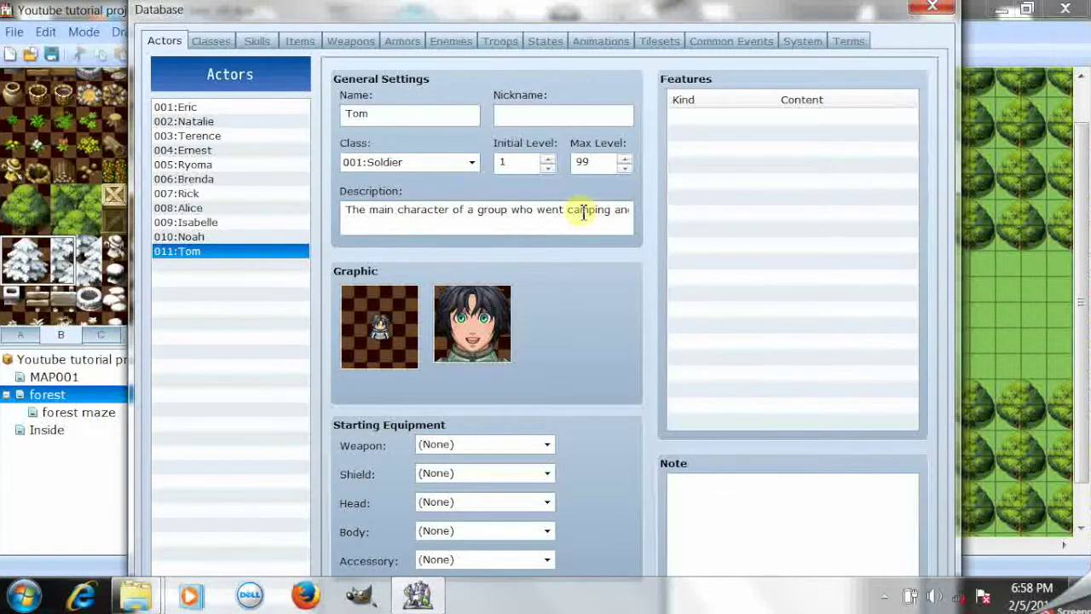
mouse_move(628, 6)
left_mouse_down()
mouse_move(606, 324)
mouse_move(623, 14)
left_mouse_up()
left_click(882, 38)
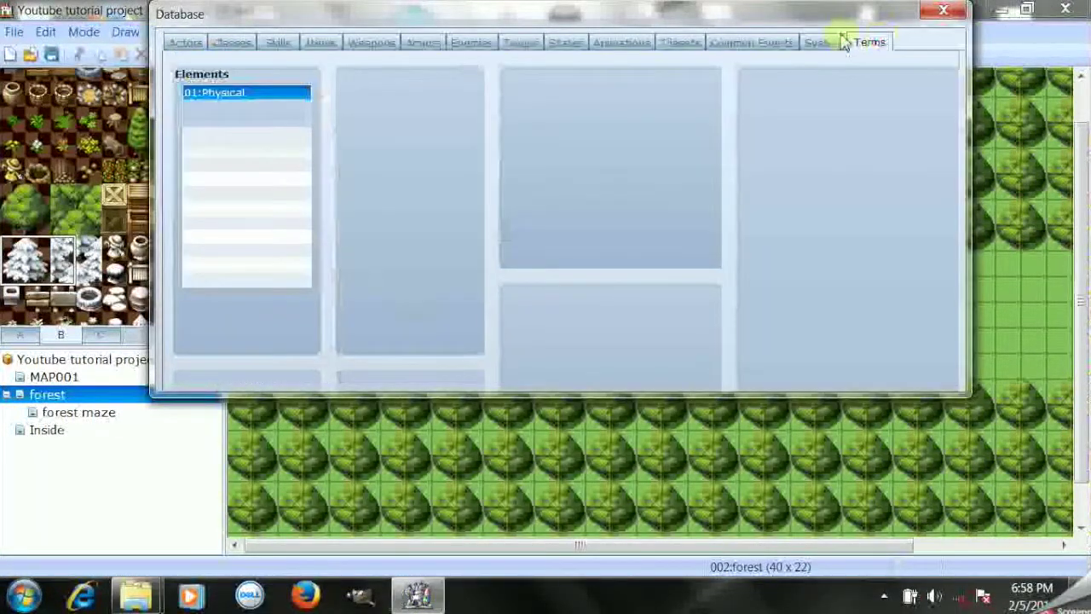
left_click(823, 43)
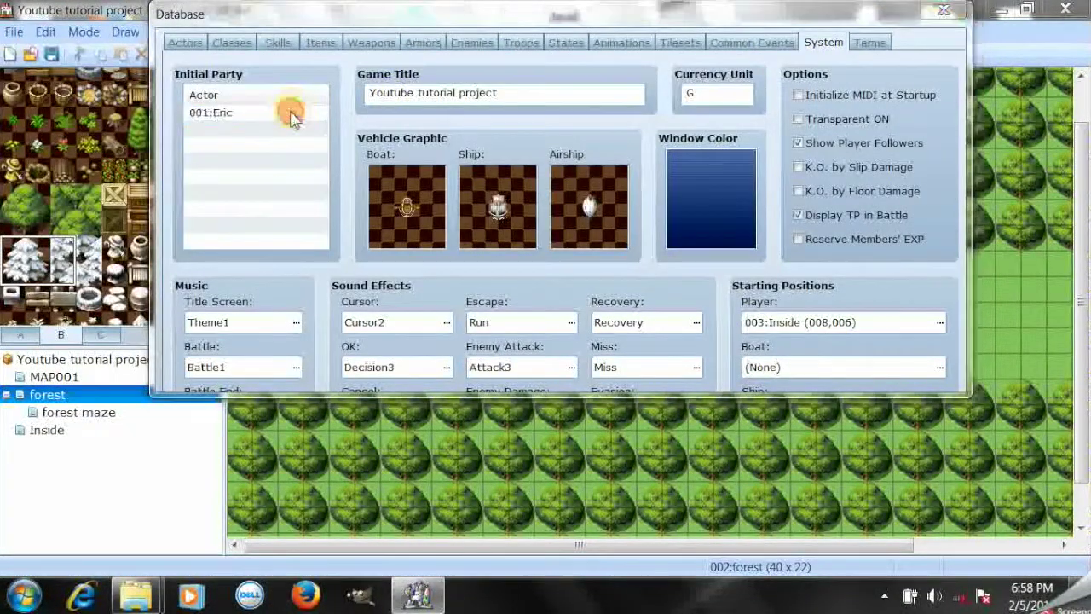
double_click(289, 112)
left_click(271, 178)
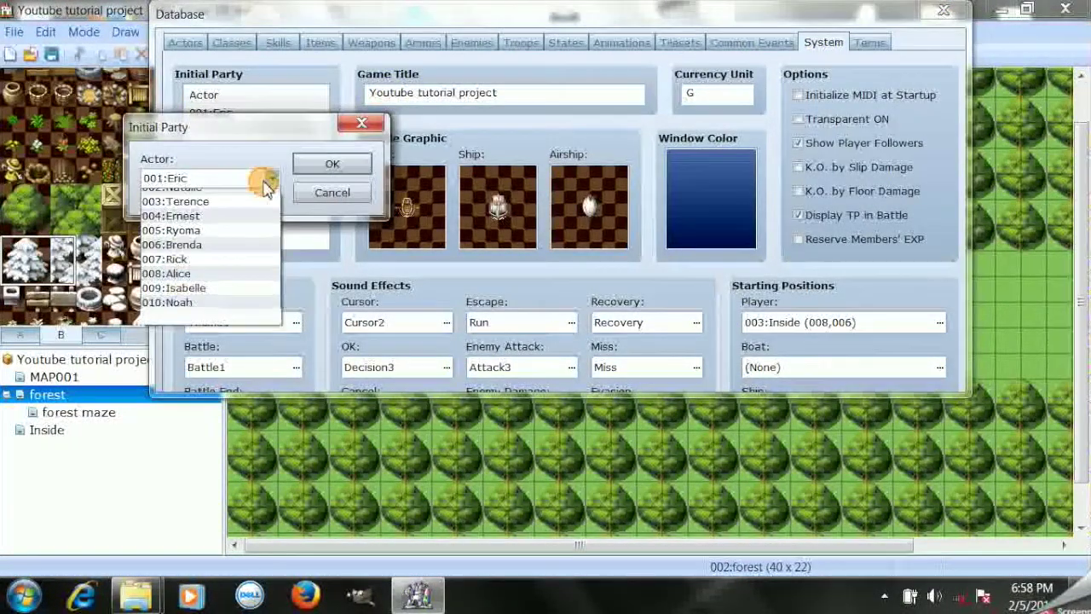
left_click(218, 344)
left_click(332, 164)
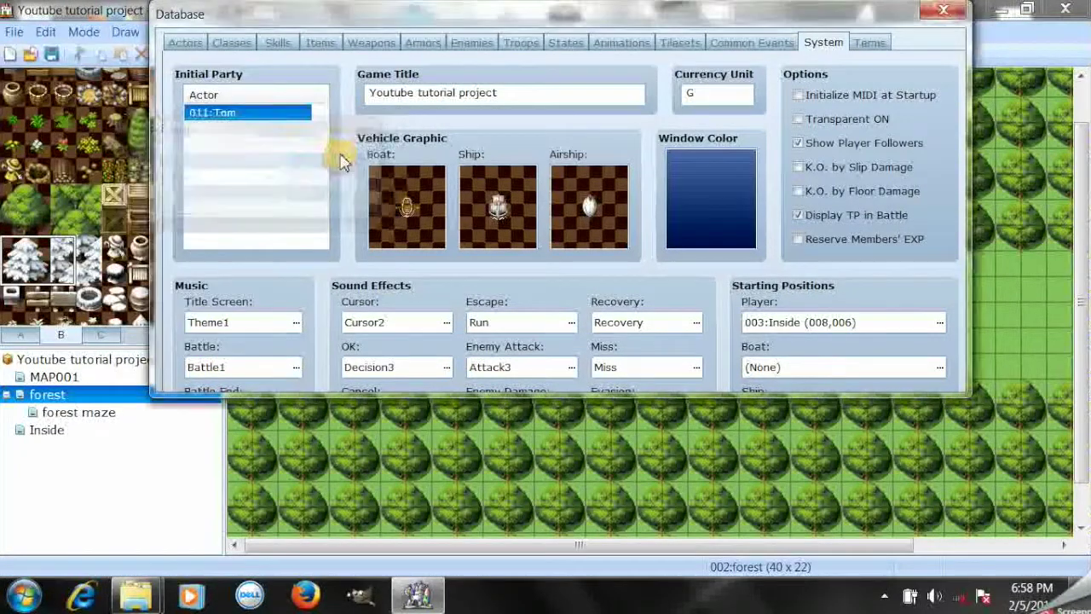
double_click(518, 394)
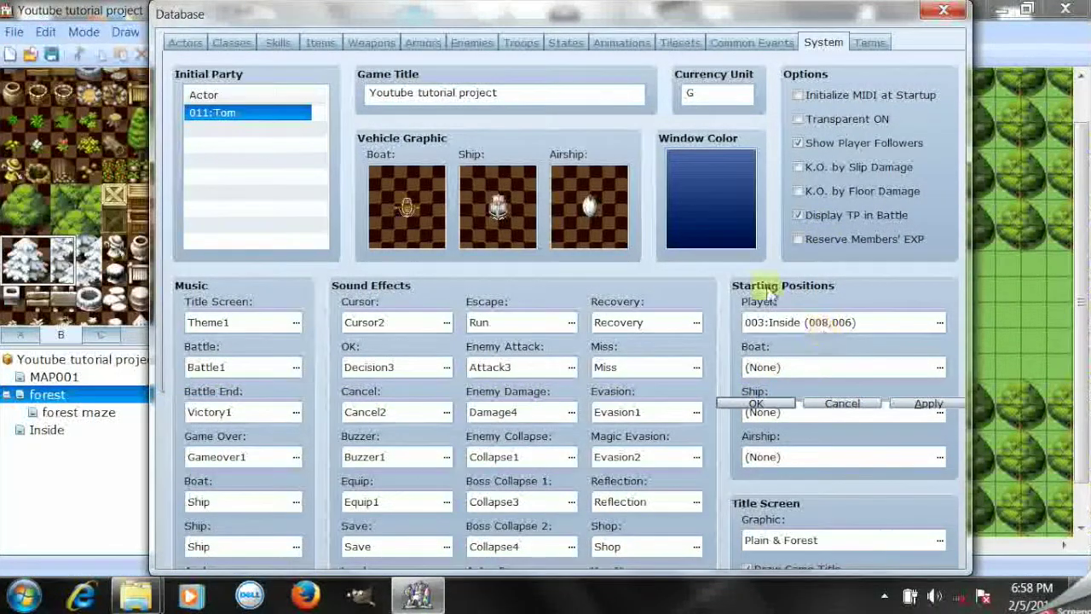
key("Return")
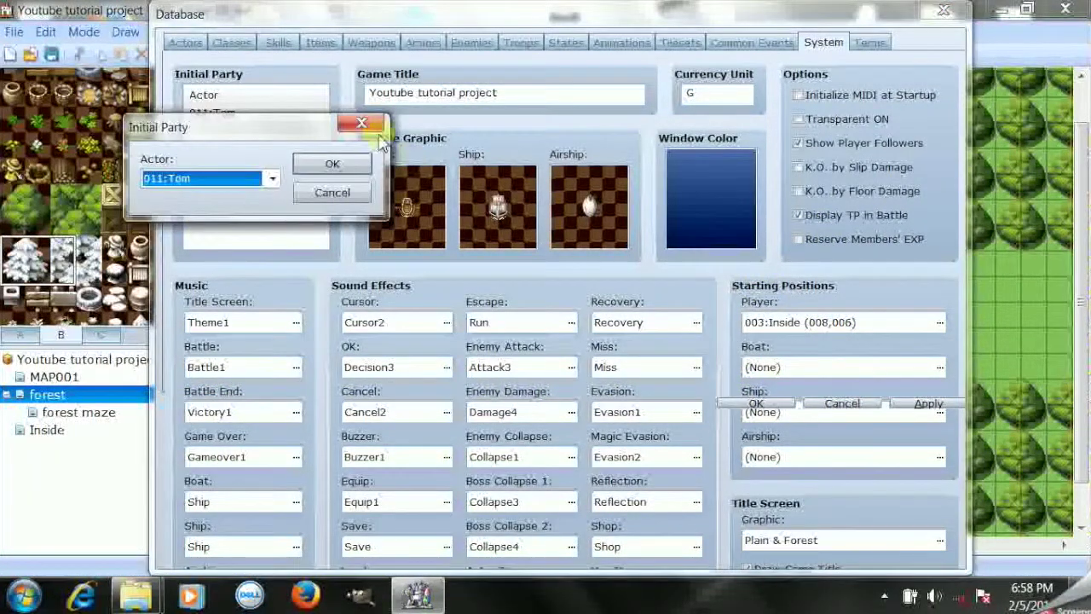
left_click(361, 123)
mouse_move(467, 2)
left_mouse_down()
mouse_move(468, 278)
mouse_move(473, 2)
mouse_move(479, 18)
left_mouse_up()
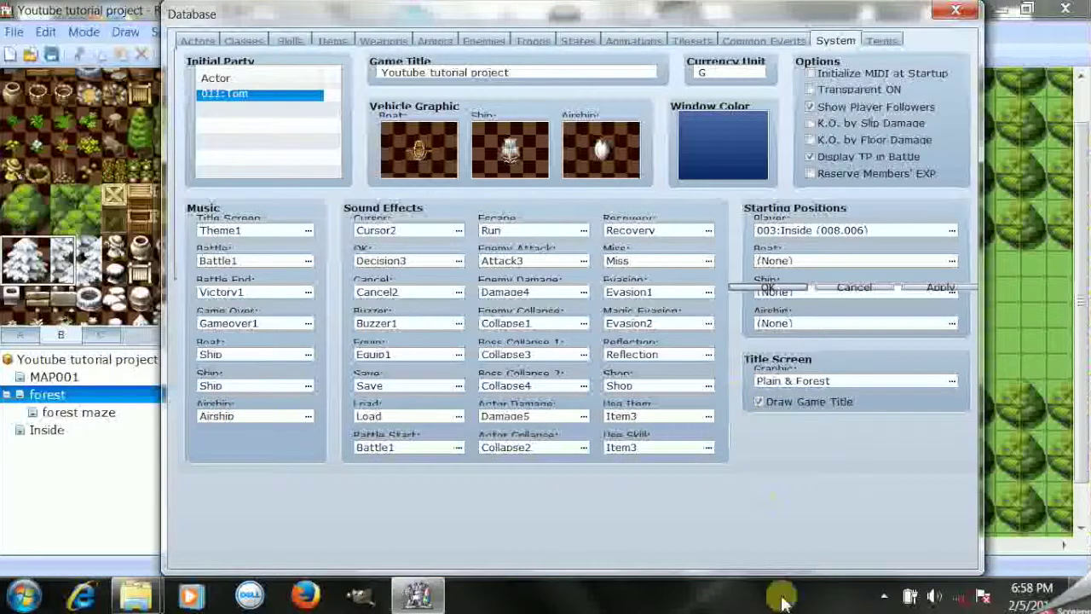
left_click_drag(747, 10, 701, 8)
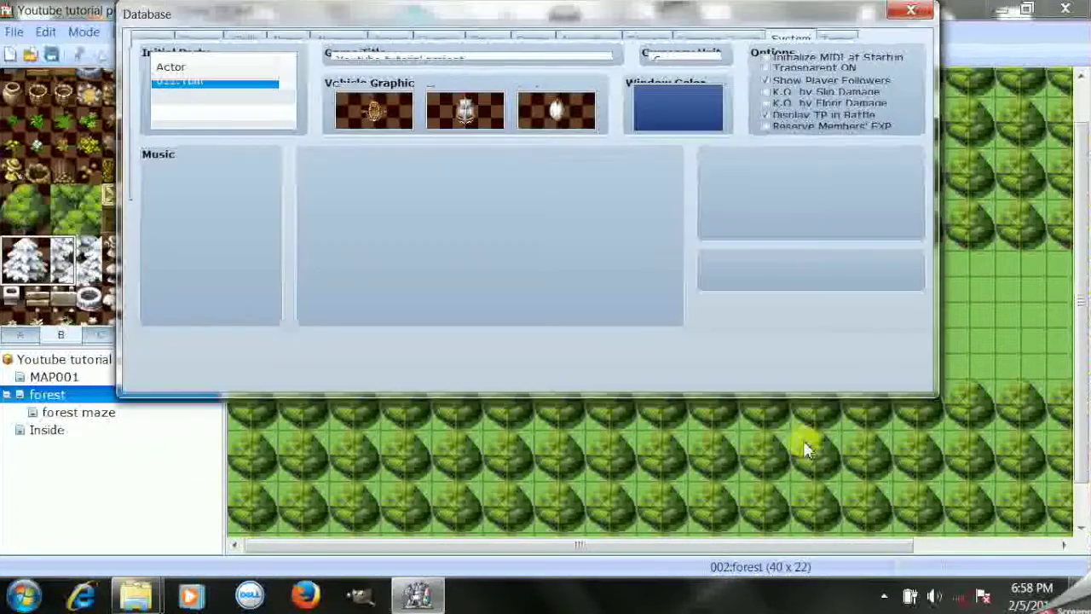
left_click(815, 395)
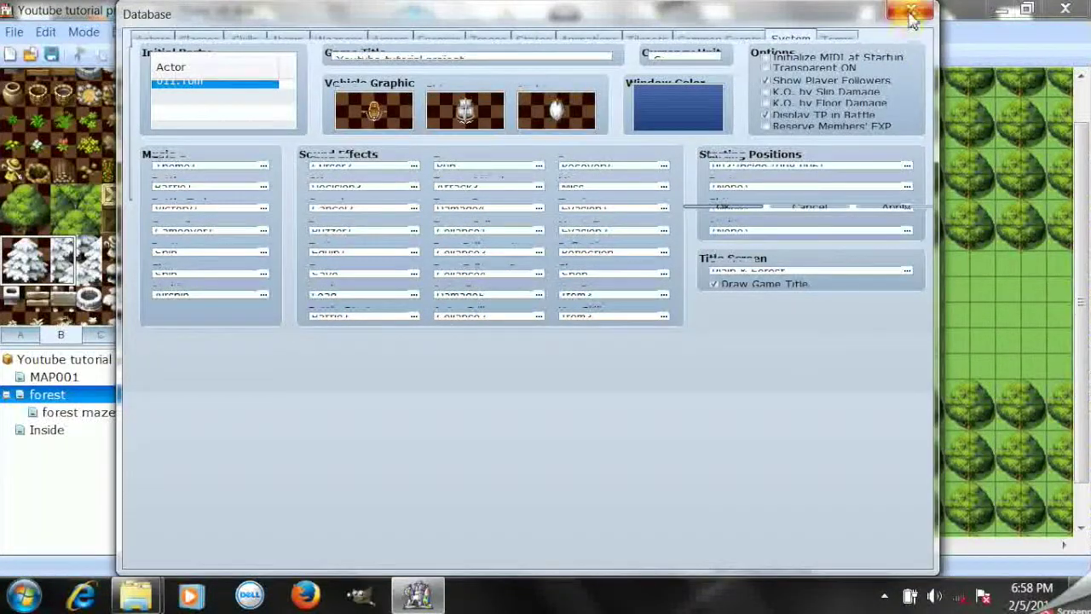
left_click(910, 13)
In Database > System, replace 001:Eric with 011:Tom as the initial party member and confirm
left_click(468, 55)
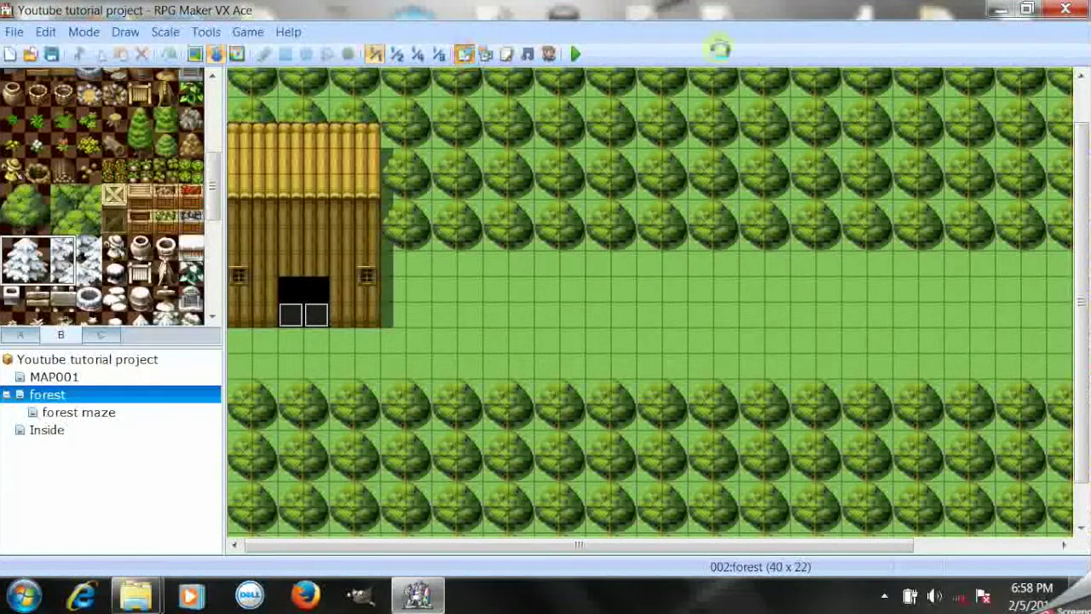
left_click(726, 40)
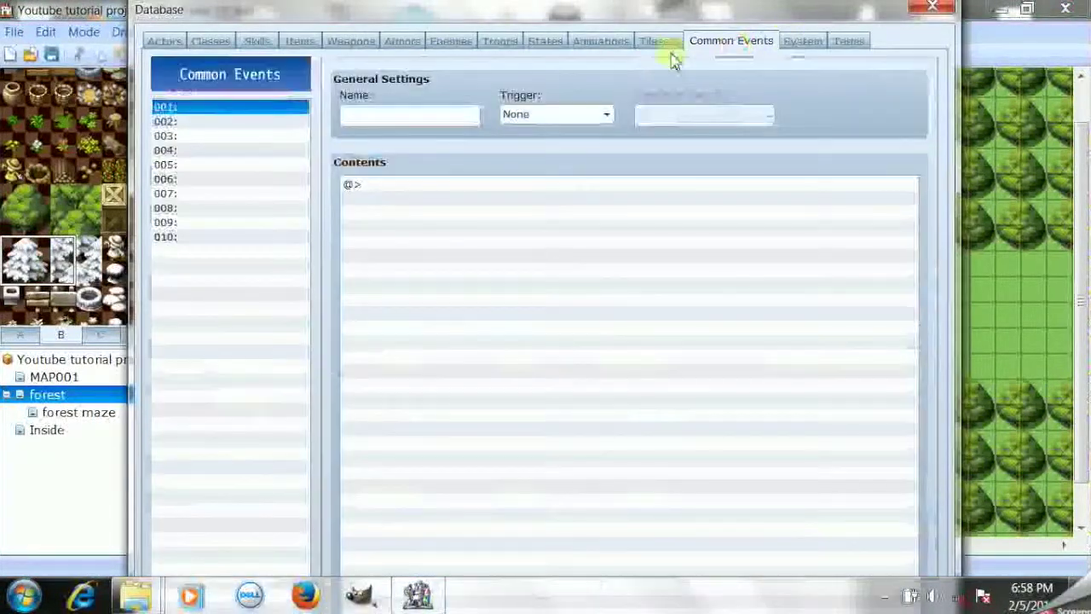
left_click(801, 41)
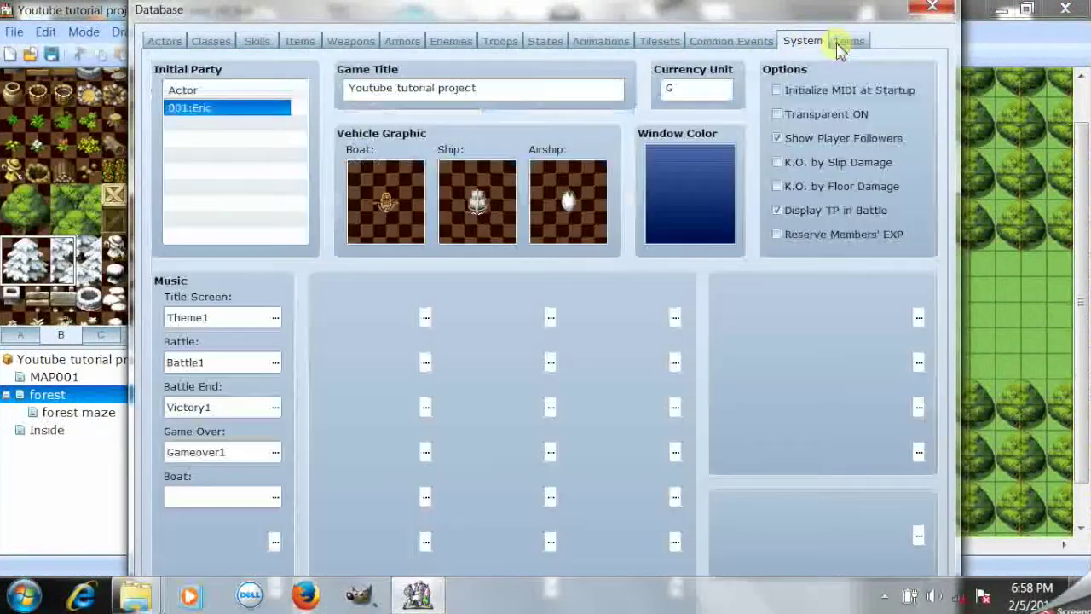
left_click(249, 109)
double_click(249, 109)
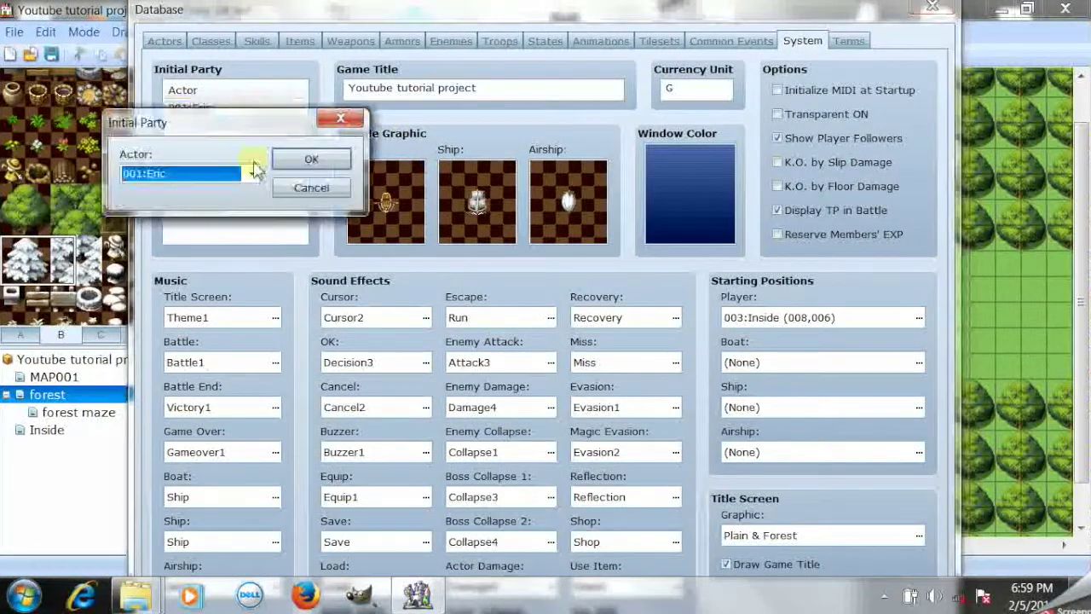
left_click(251, 173)
left_click(215, 337)
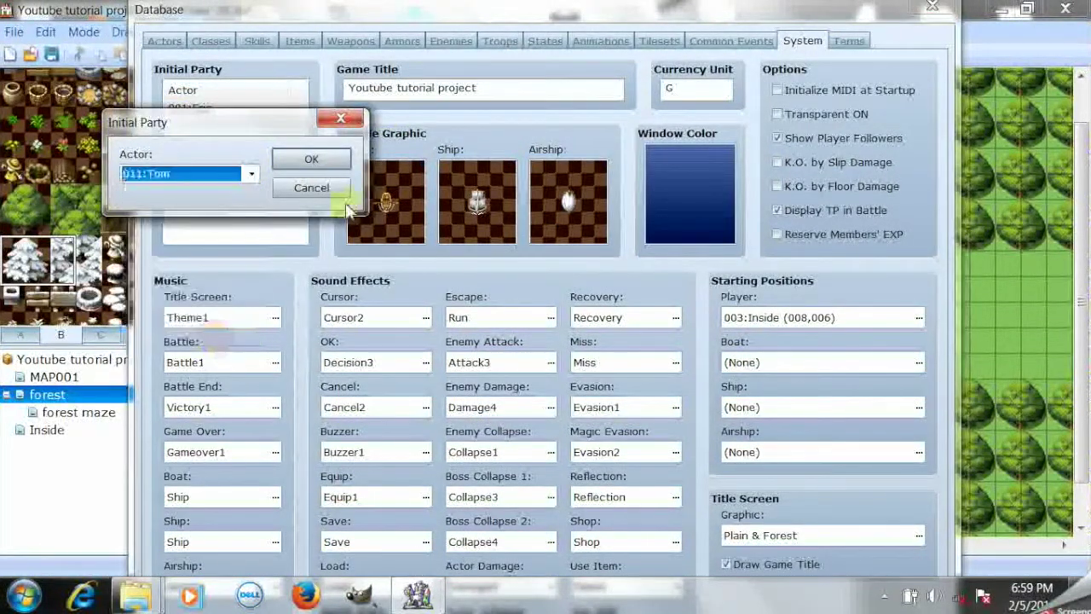
left_click(339, 160)
left_click_drag(502, 6, 402, 36)
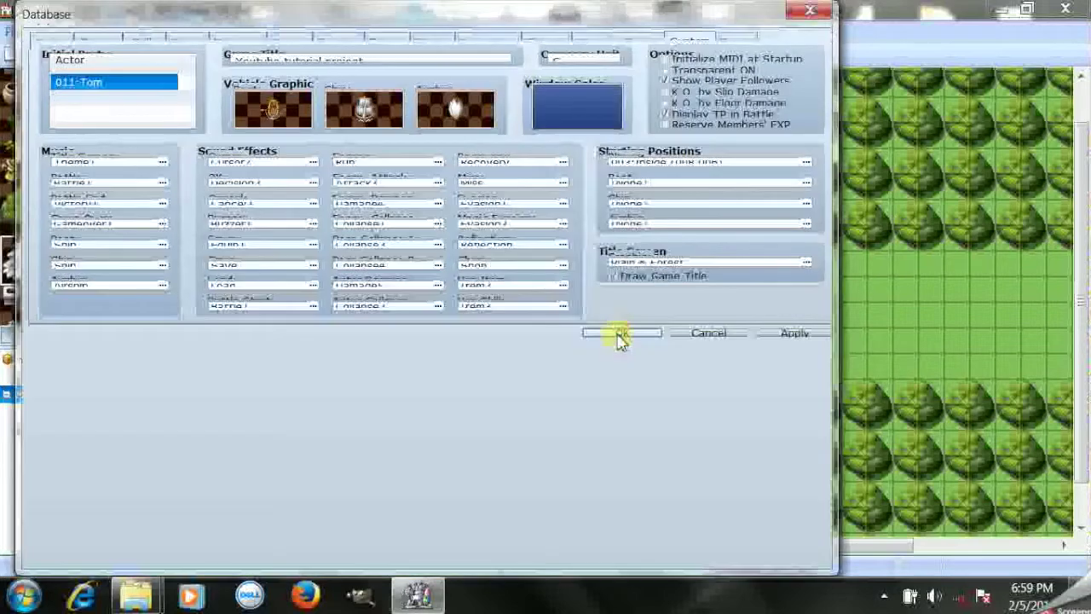
left_click(621, 334)
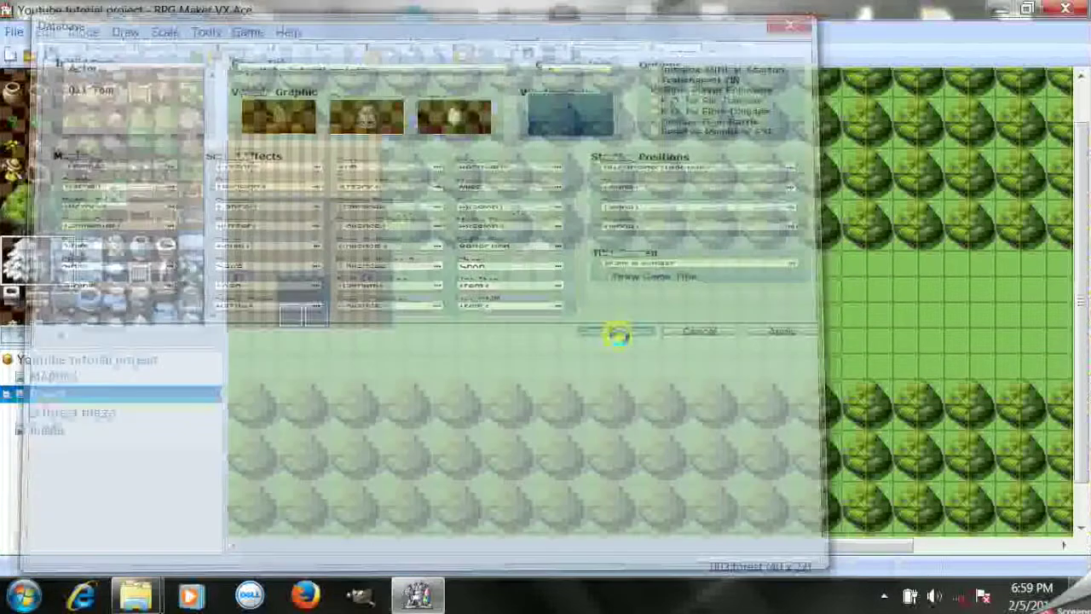